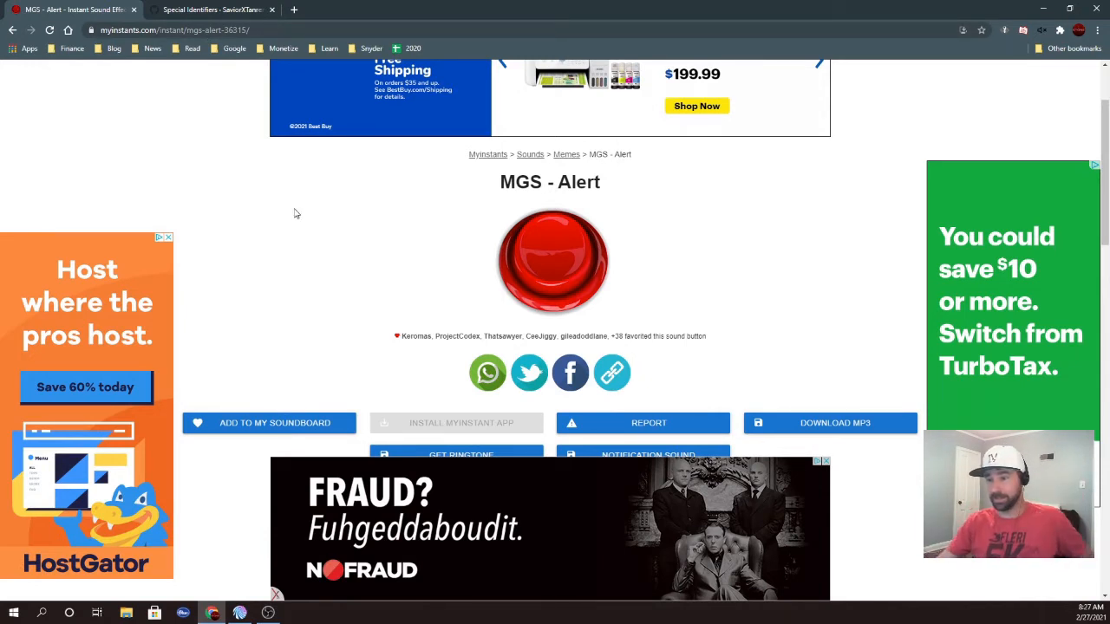
Play the MGS - Alert sound on its Myinstants page and dismiss the ad covering the page
{"action": "left_click", "coordinate": [536, 258]}
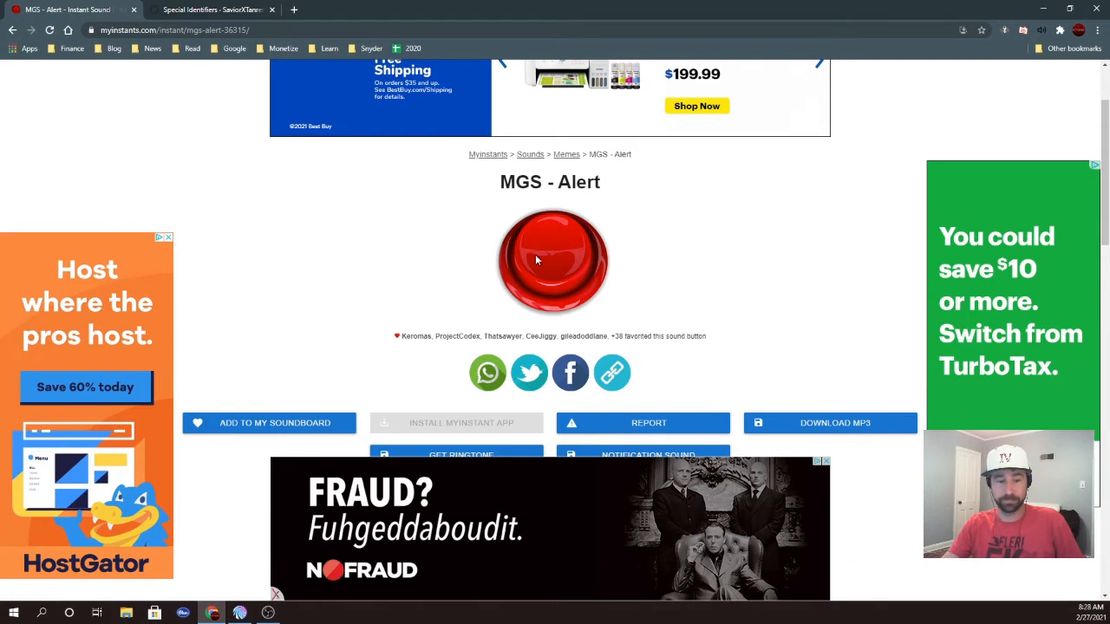
{"action": "scroll", "coordinate": [453, 268], "scroll_direction": "up", "scroll_amount": 1}
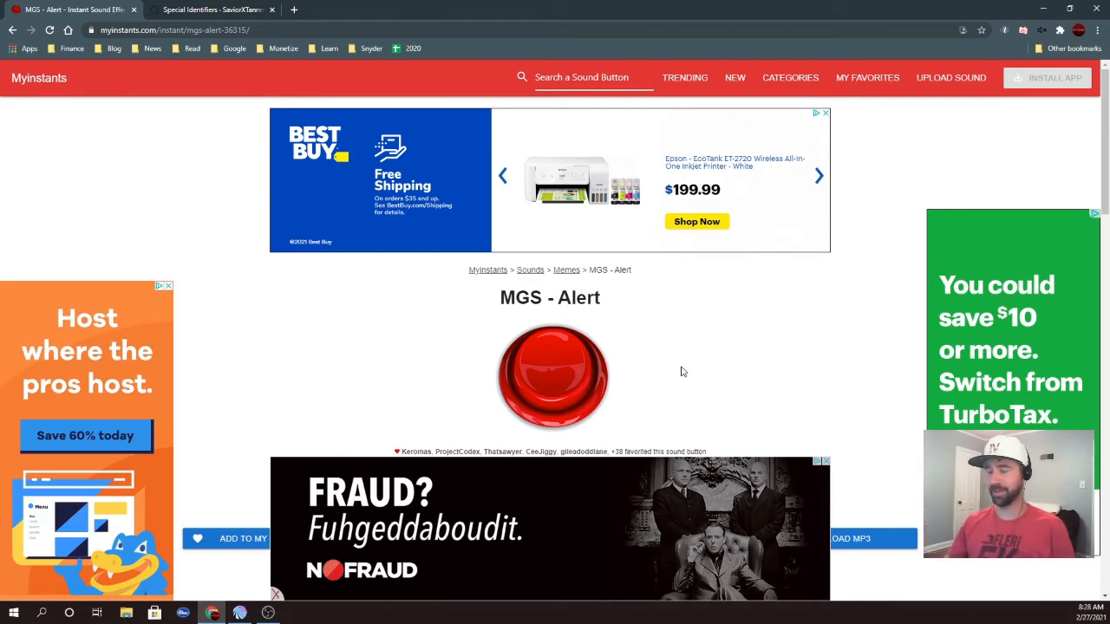
{"action": "left_click", "coordinate": [827, 463]}
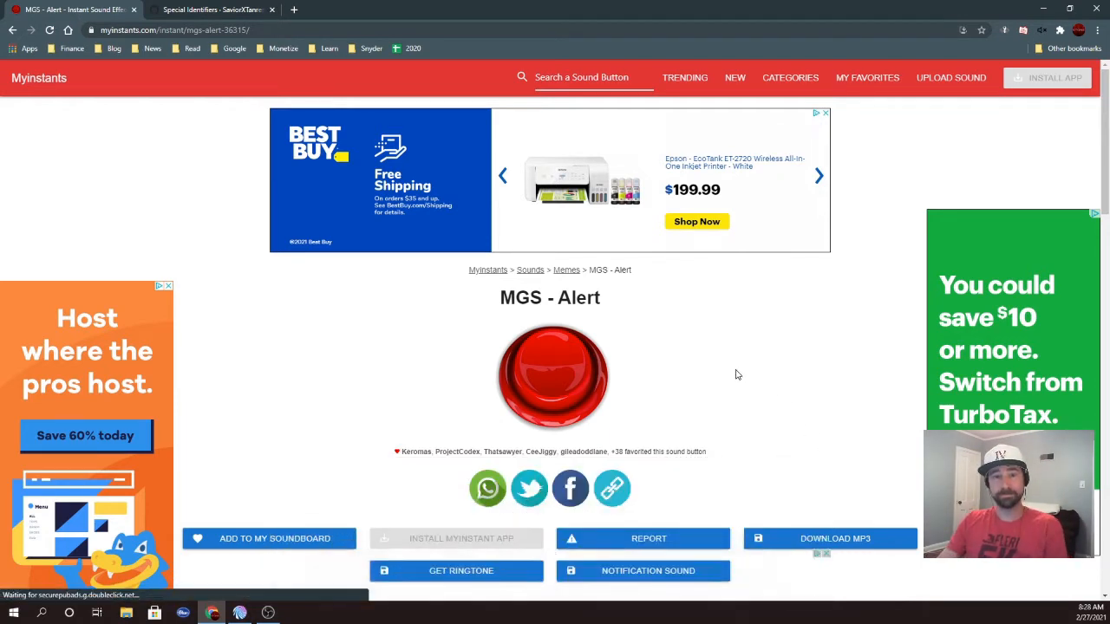
{"action": "left_click", "coordinate": [577, 371]}
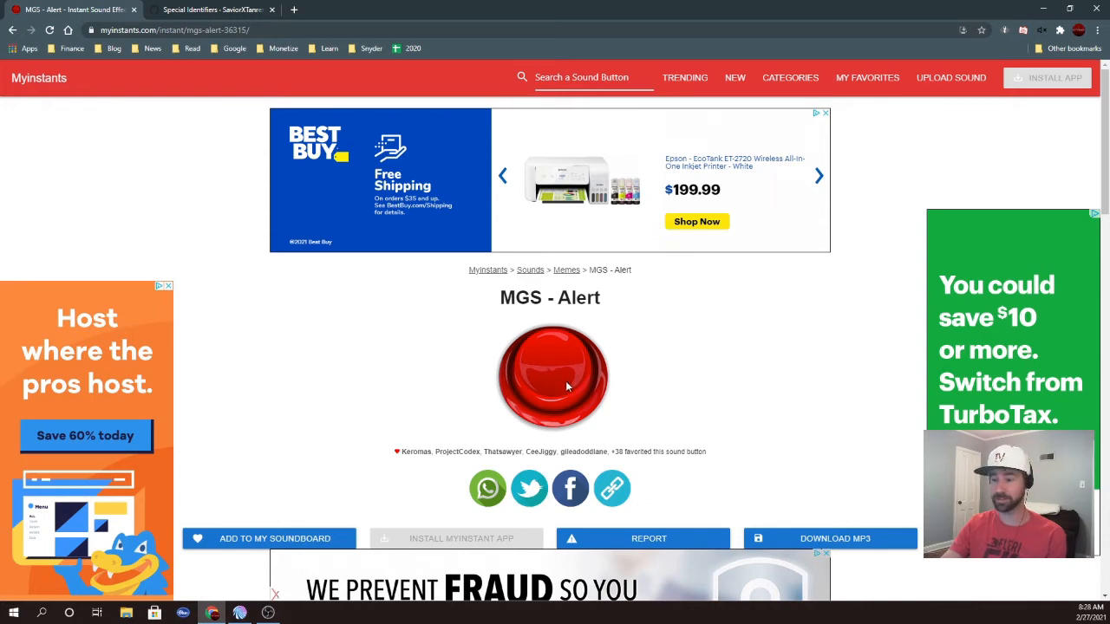
{"action": "scroll", "coordinate": [719, 357], "scroll_direction": "down", "scroll_amount": 1}
{"action": "scroll", "coordinate": [719, 363], "scroll_direction": "down", "scroll_amount": 2}
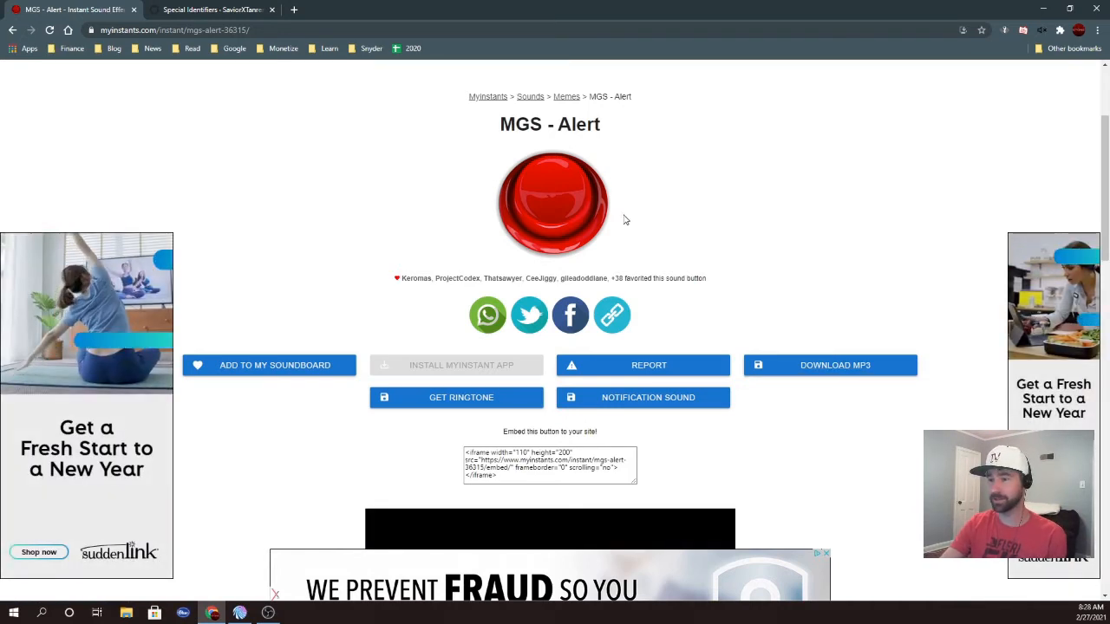
Switch to Mix It Up and open the Commands page, viewing the pre-made commands before returning to the custom ones
{"action": "key", "text": "alt+Tab"}
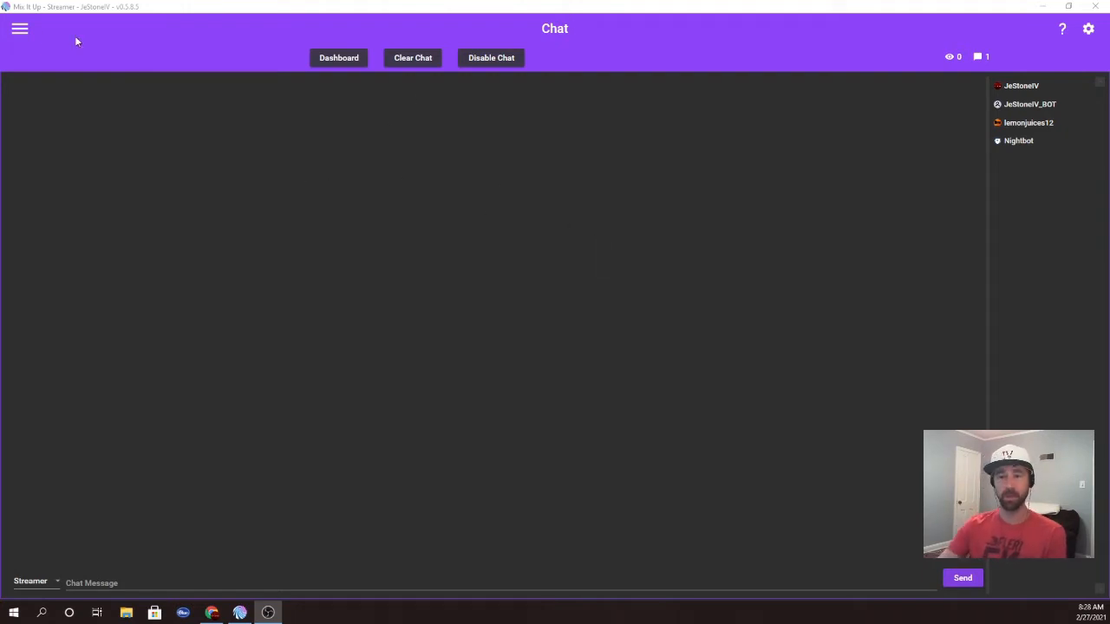
{"action": "left_click", "coordinate": [19, 29]}
{"action": "left_click", "coordinate": [49, 109]}
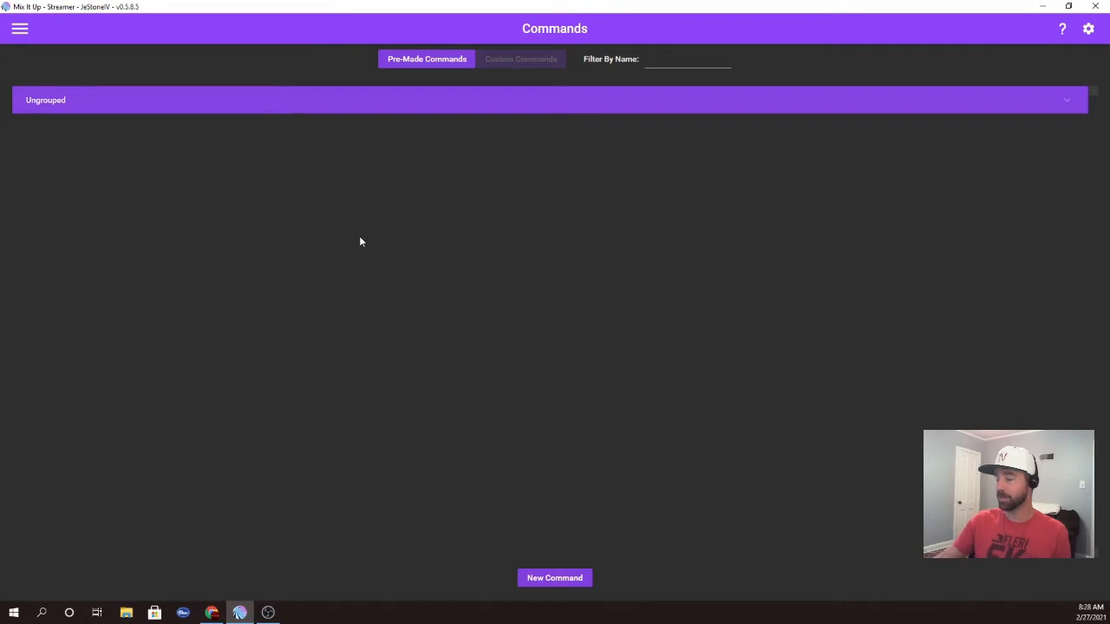
{"action": "left_click", "coordinate": [428, 63]}
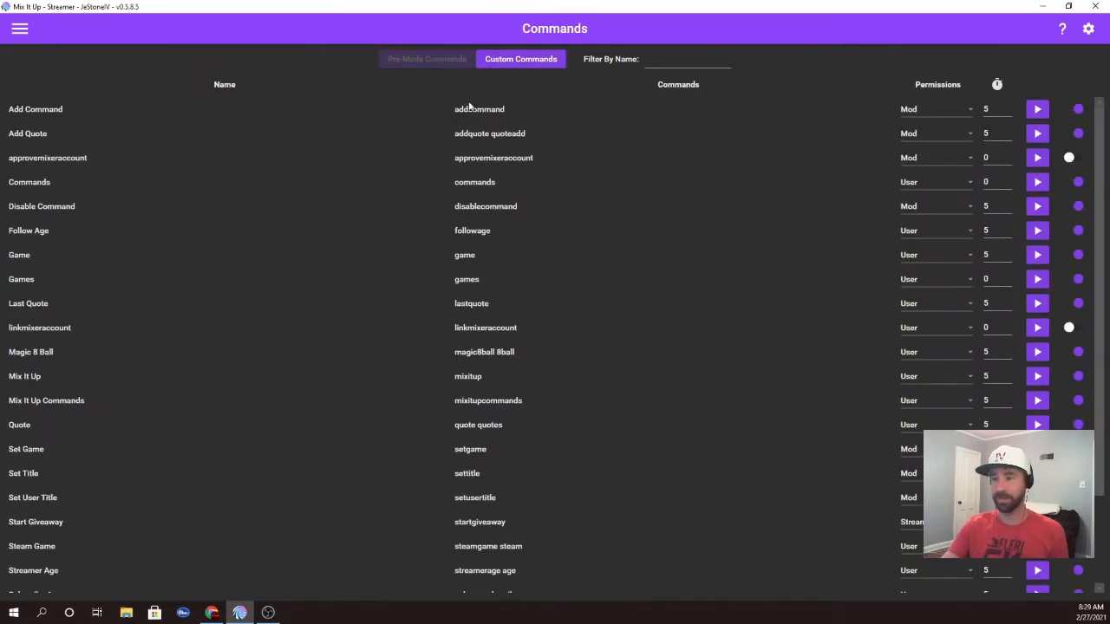
{"action": "left_click", "coordinate": [501, 66]}
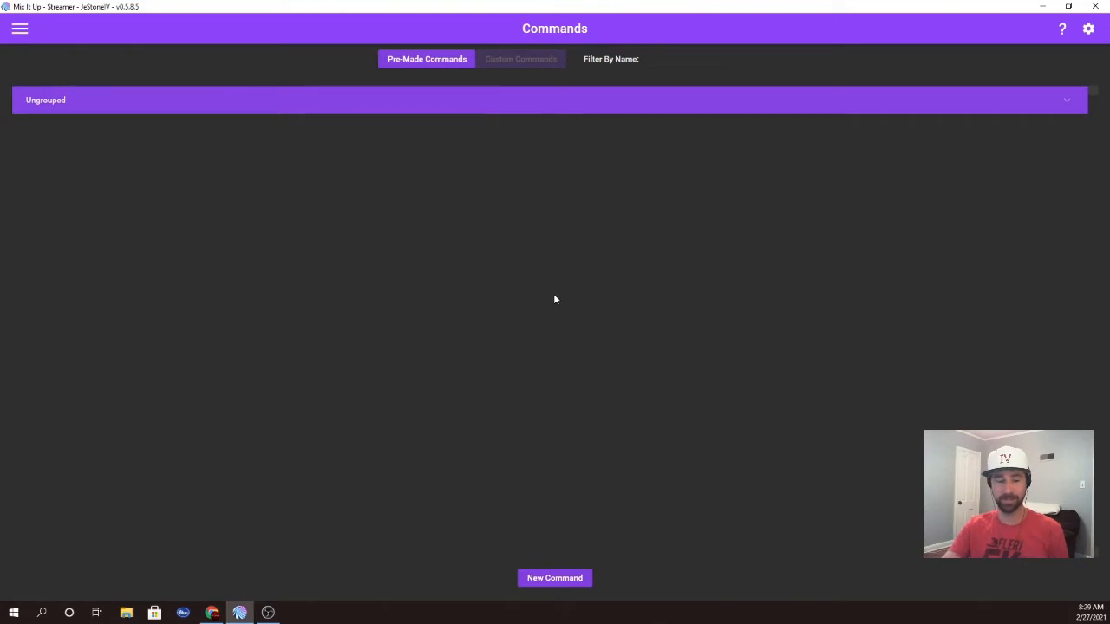
Create a new advanced command and name it Shout Out
{"action": "left_click", "coordinate": [560, 577]}
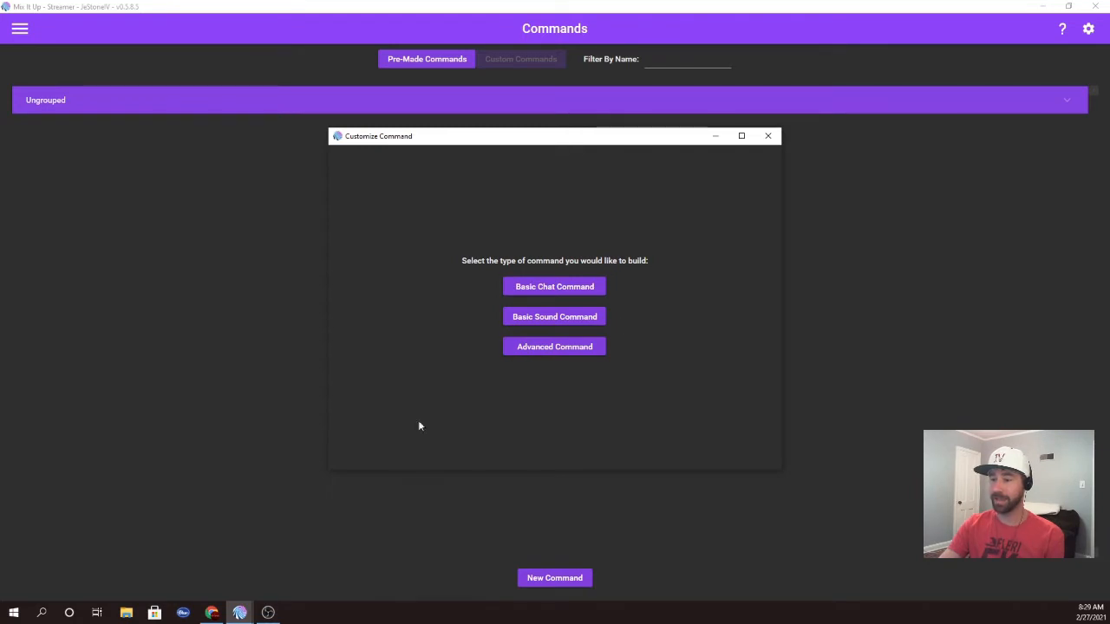
{"action": "left_click", "coordinate": [580, 348]}
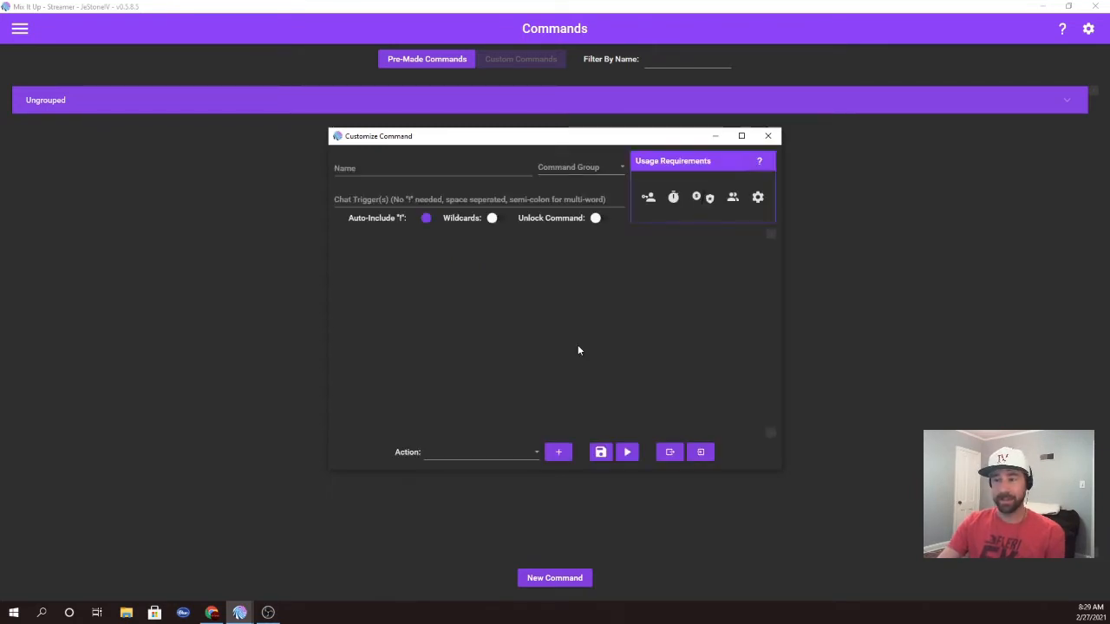
{"action": "left_click", "coordinate": [399, 172]}
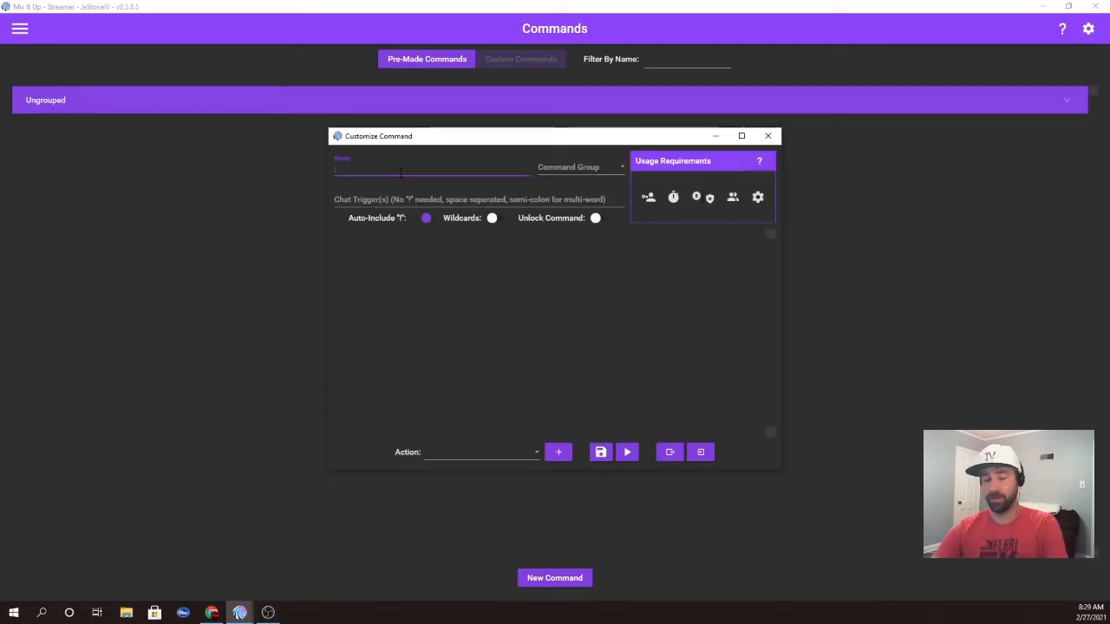
{"action": "type", "text": "Shout Out"}
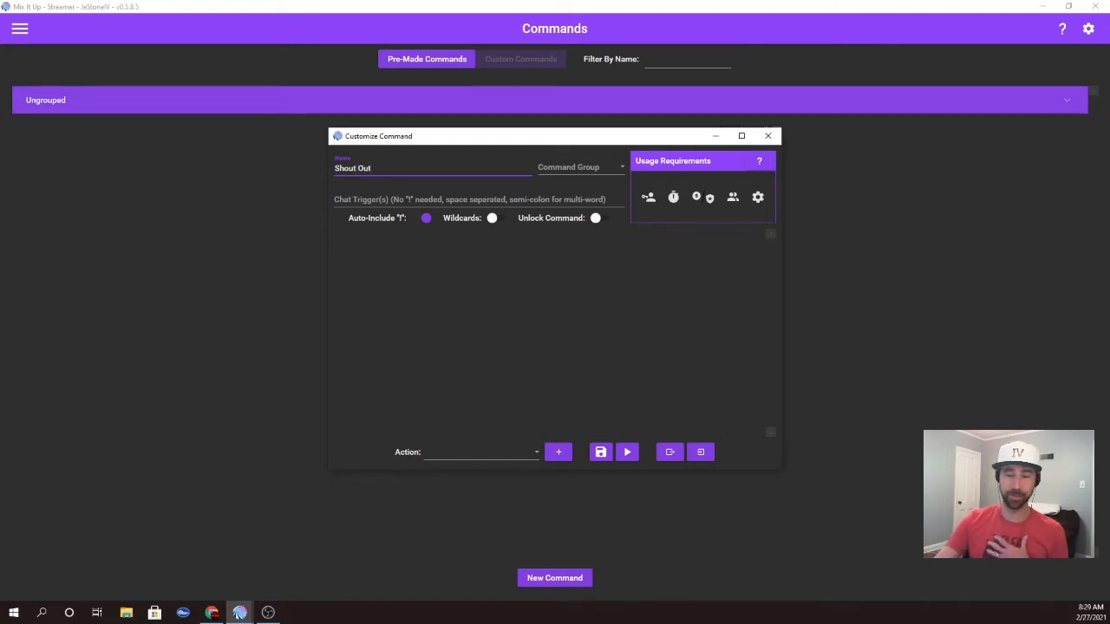
Assign the command to the group On Screen and set its chat trigger to so
{"action": "left_click", "coordinate": [592, 170]}
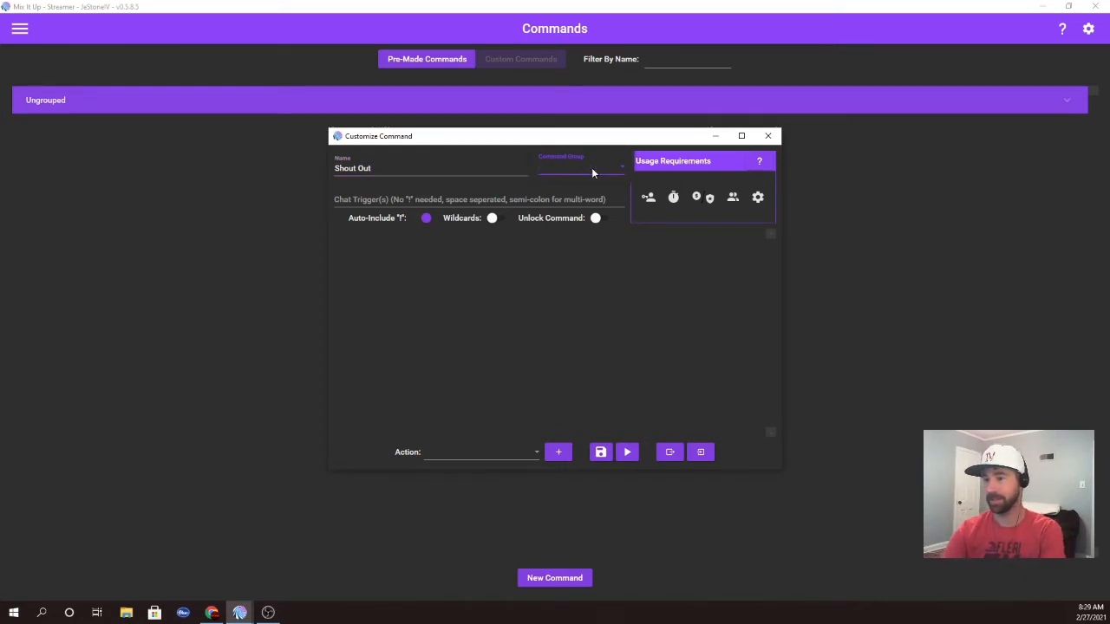
{"action": "type", "text": "On Screen"}
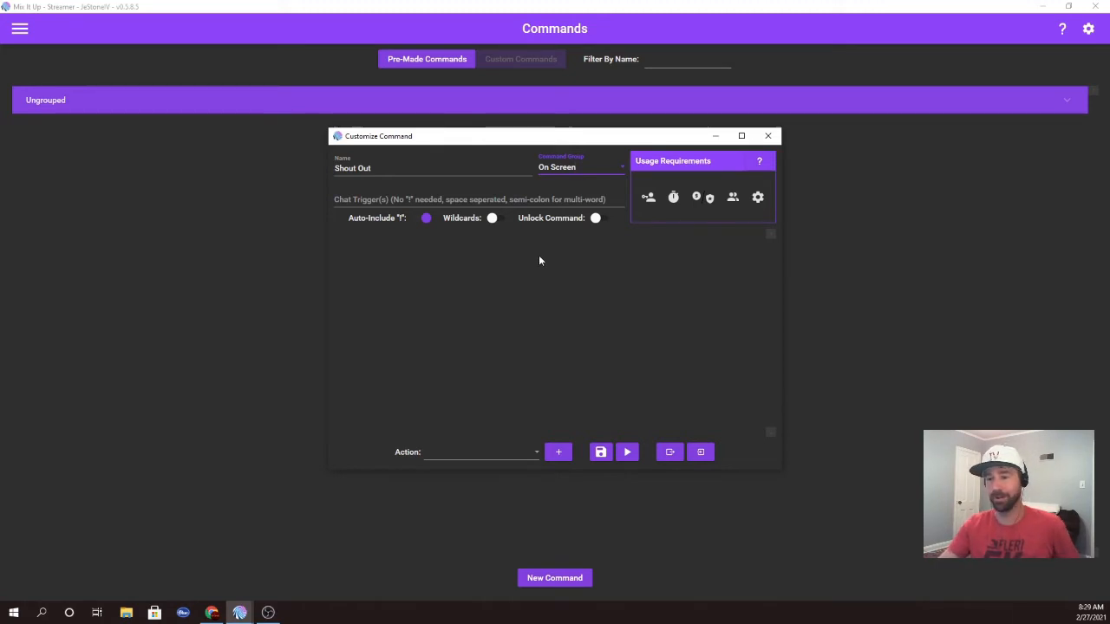
{"action": "left_click", "coordinate": [503, 202]}
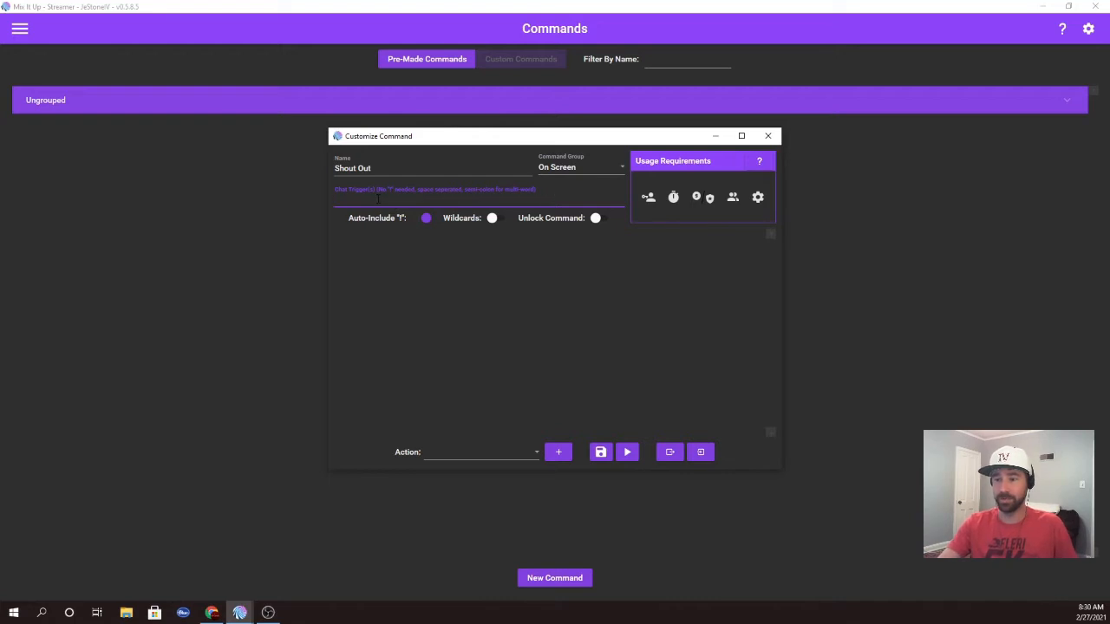
{"action": "type", "text": "so"}
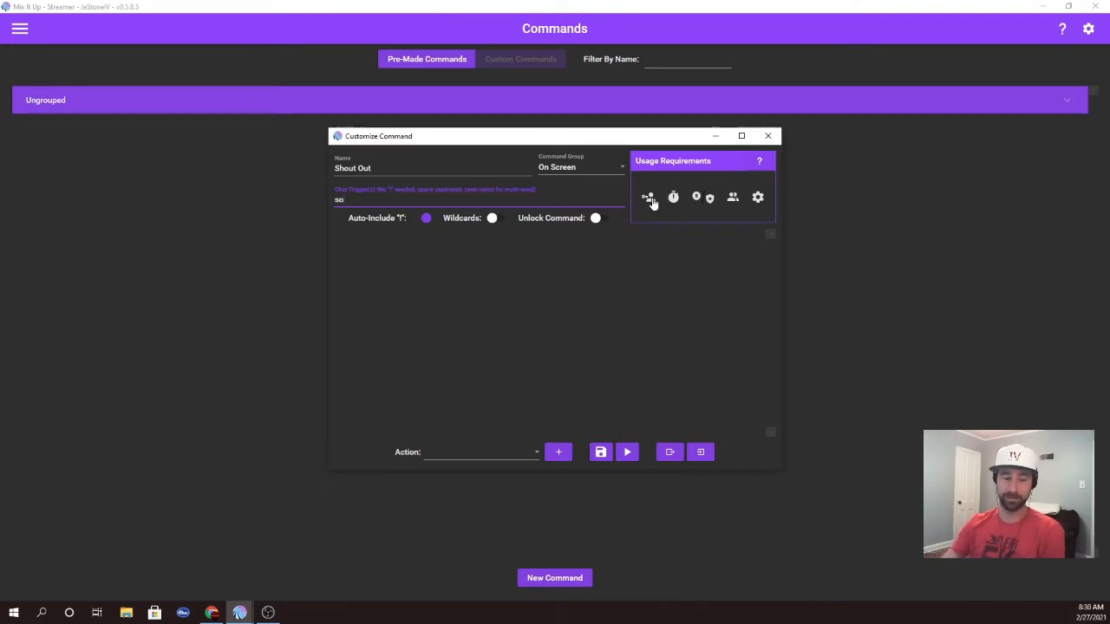
Restrict the command's usage permission to Mod
{"action": "key", "text": "alt+Tab"}
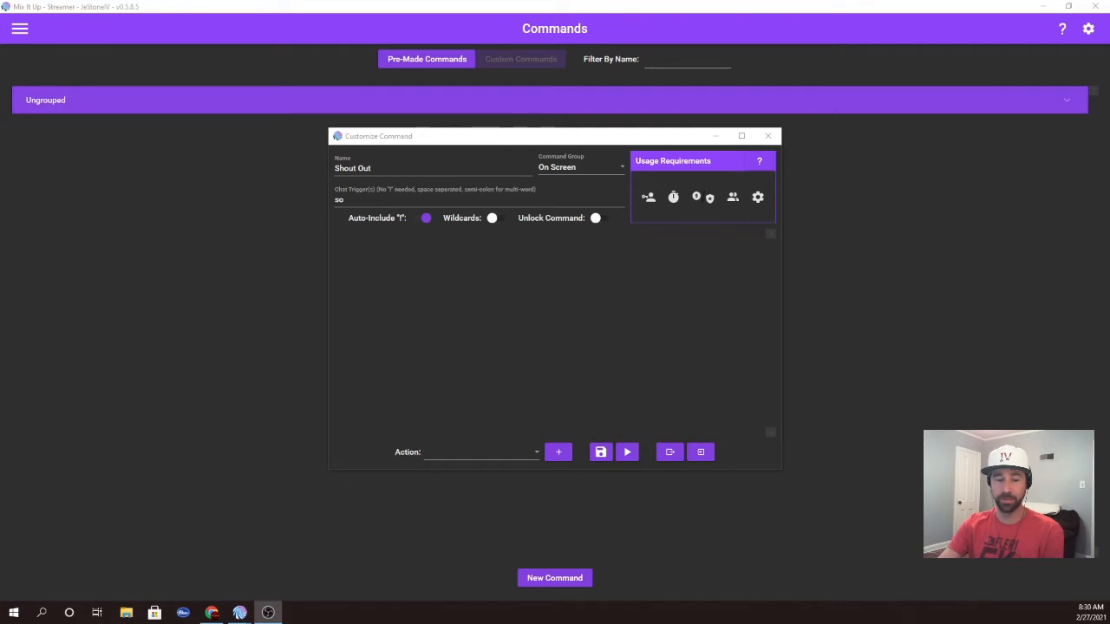
{"action": "left_click", "coordinate": [649, 202]}
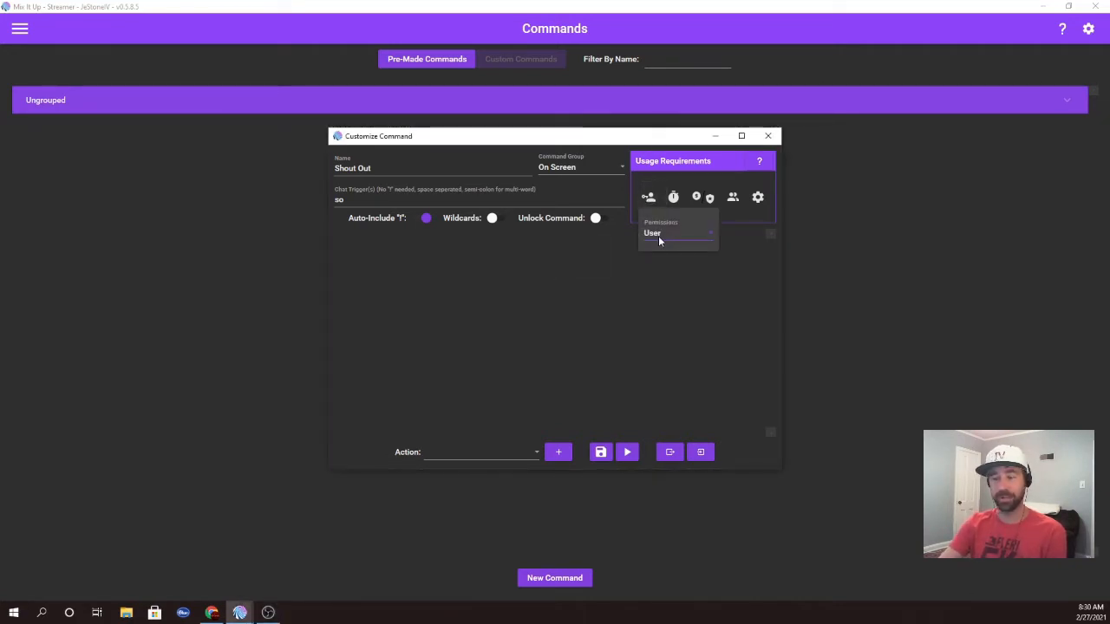
{"action": "left_click", "coordinate": [710, 234]}
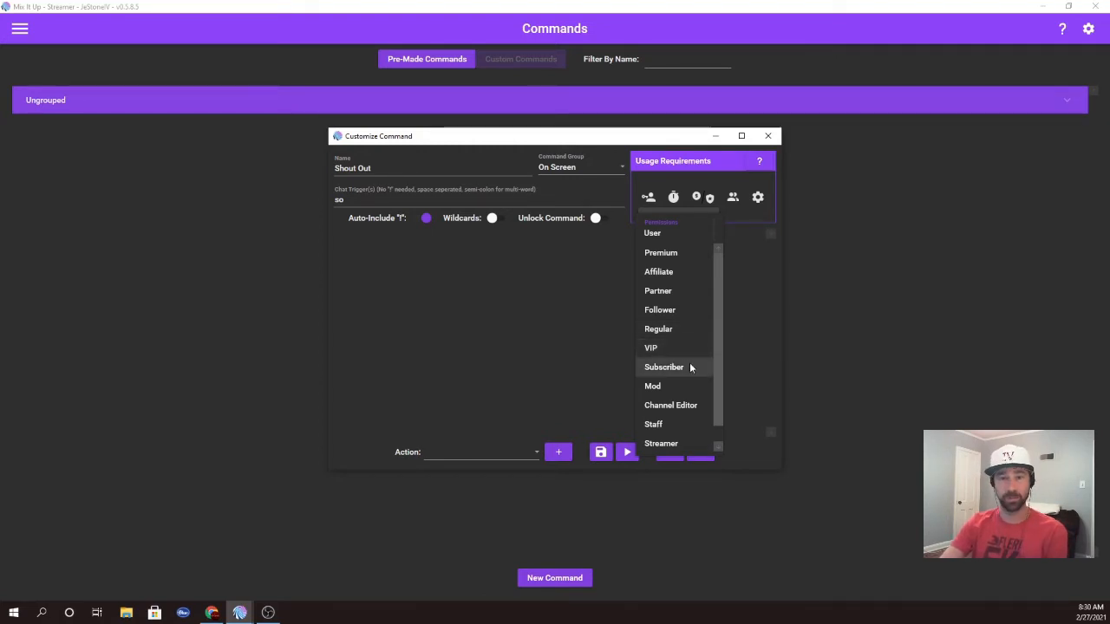
{"action": "left_click", "coordinate": [718, 444]}
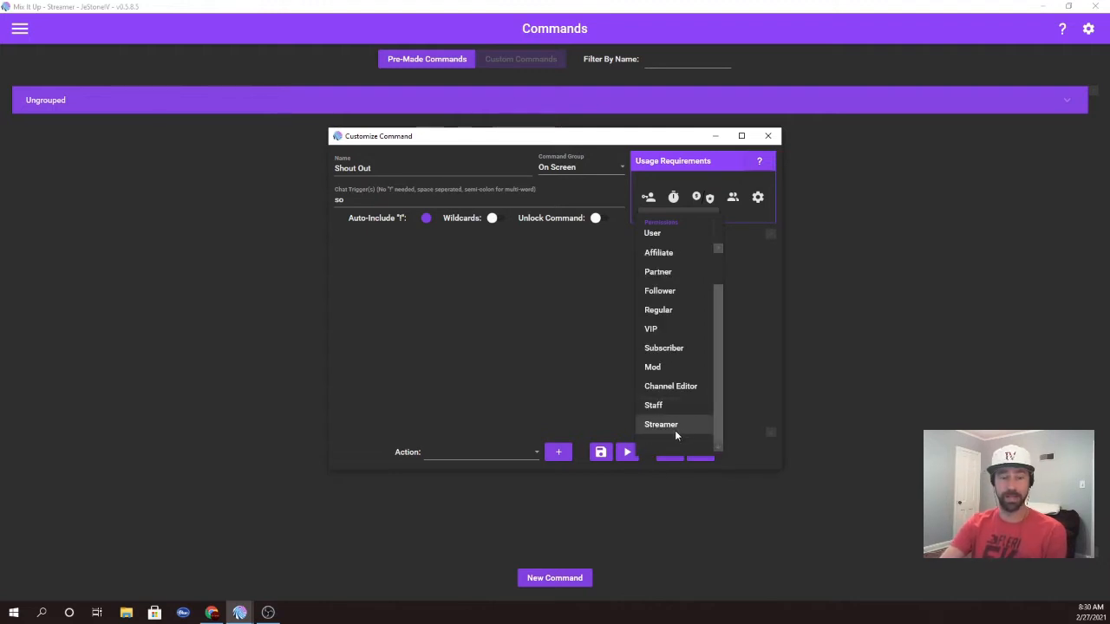
{"action": "left_click", "coordinate": [660, 371]}
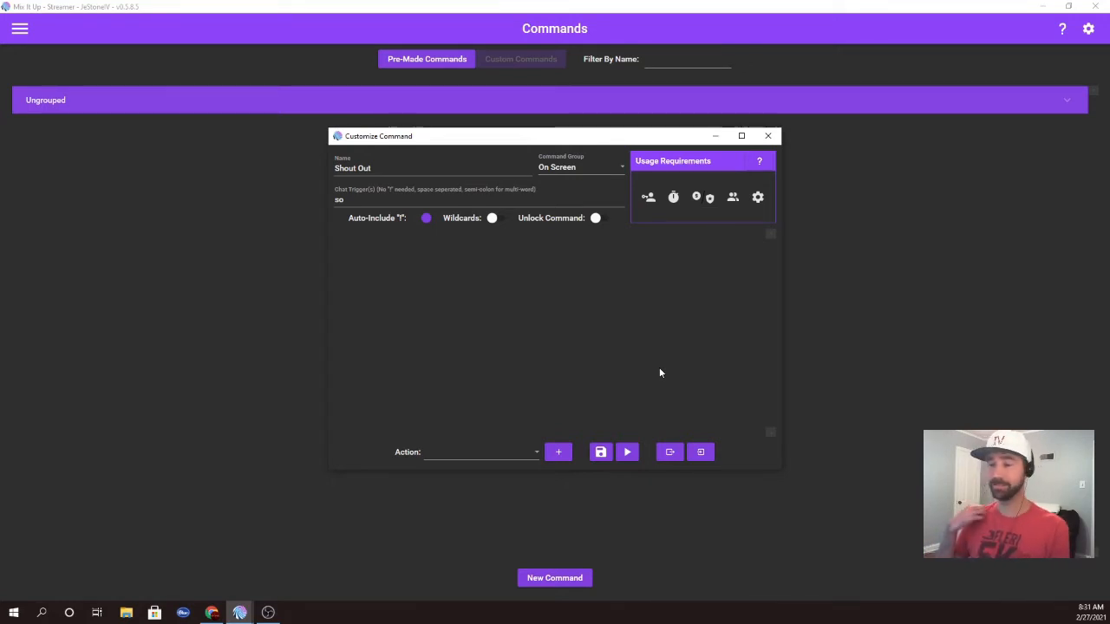
Review the command's remaining usage requirements, its permission setting and its chat trigger
{"action": "left_click", "coordinate": [732, 197]}
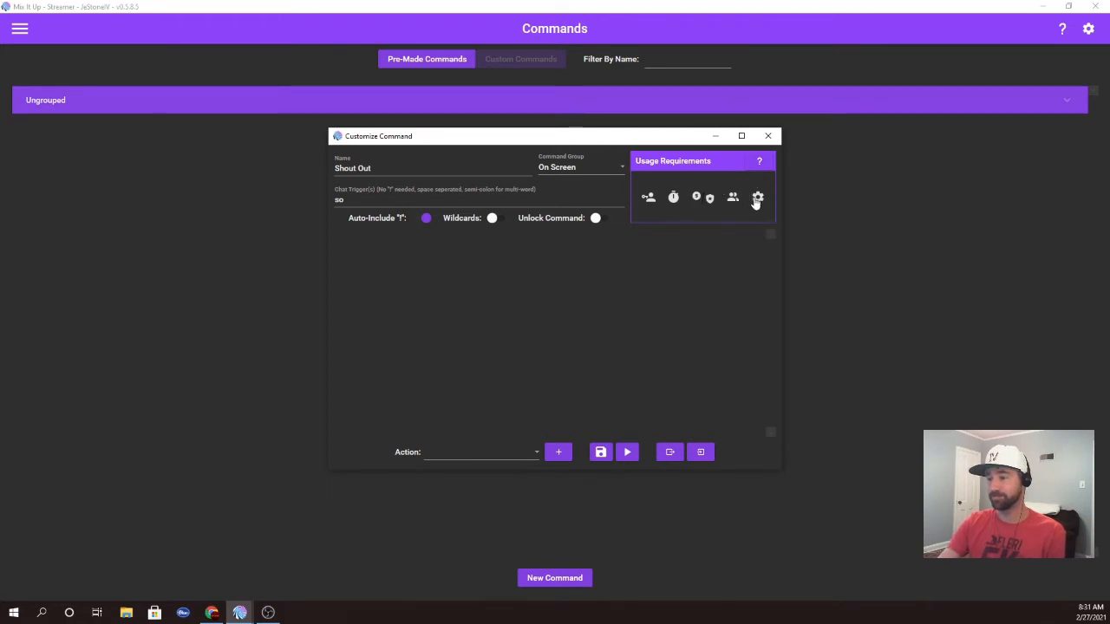
{"action": "mouse_move", "coordinate": [757, 198]}
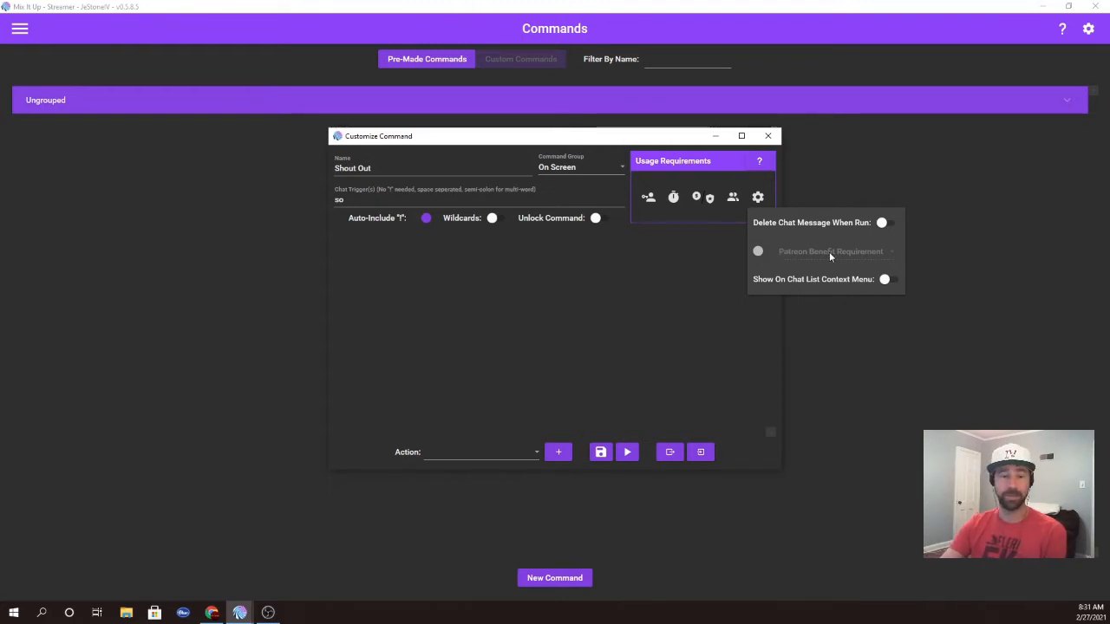
{"action": "left_click", "coordinate": [650, 293]}
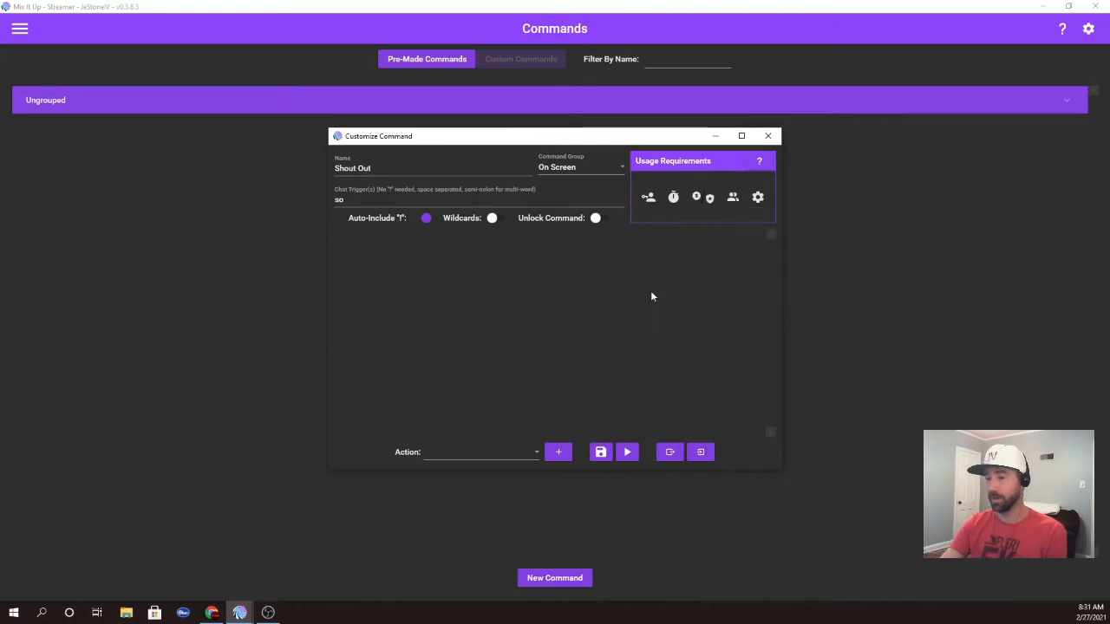
{"action": "left_click", "coordinate": [649, 202]}
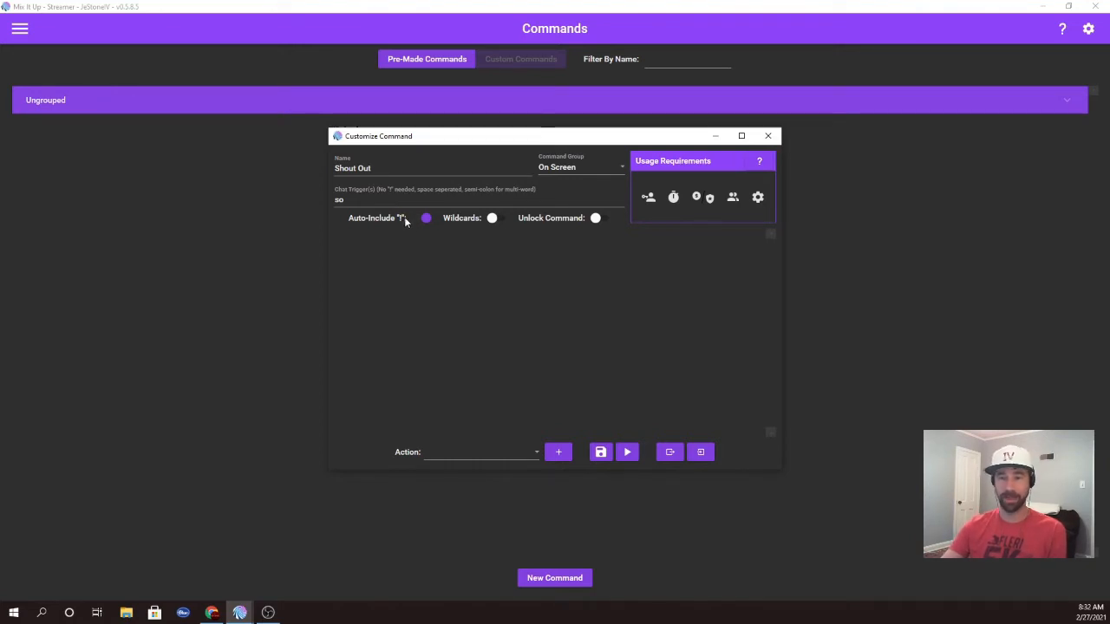
{"action": "left_click", "coordinate": [362, 199]}
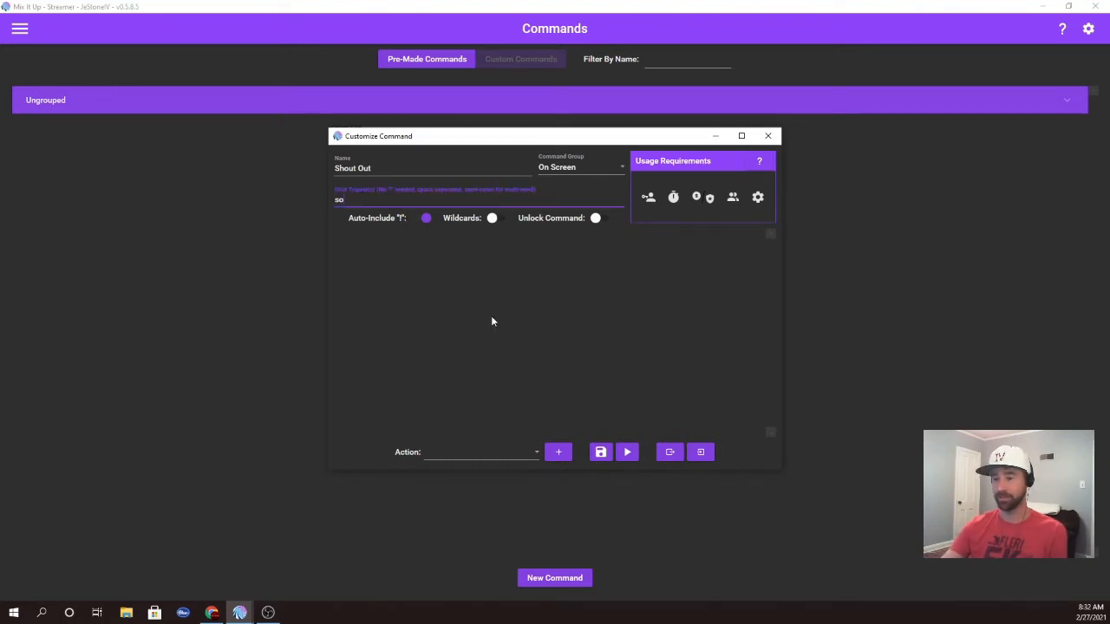
Look through the available action types and check the MGS - Alert sound page in the browser
{"action": "left_click", "coordinate": [535, 452]}
{"action": "scroll", "coordinate": [486, 382], "scroll_direction": "down", "scroll_amount": 1}
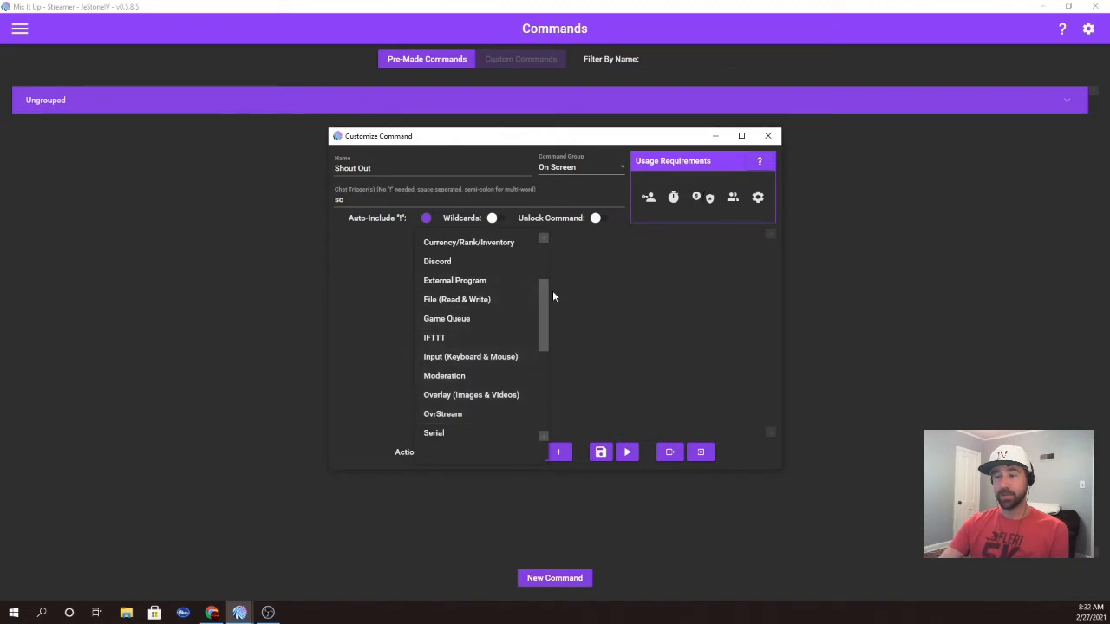
{"action": "left_click_drag", "start_coordinate": [553, 296], "coordinate": [546, 250]}
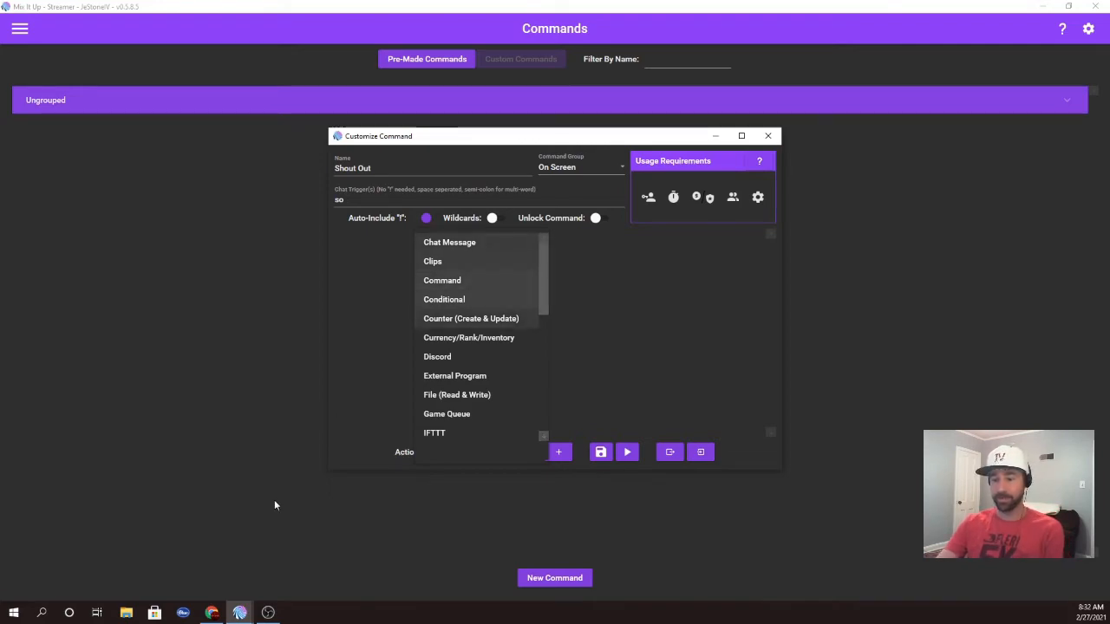
{"action": "left_click", "coordinate": [212, 613]}
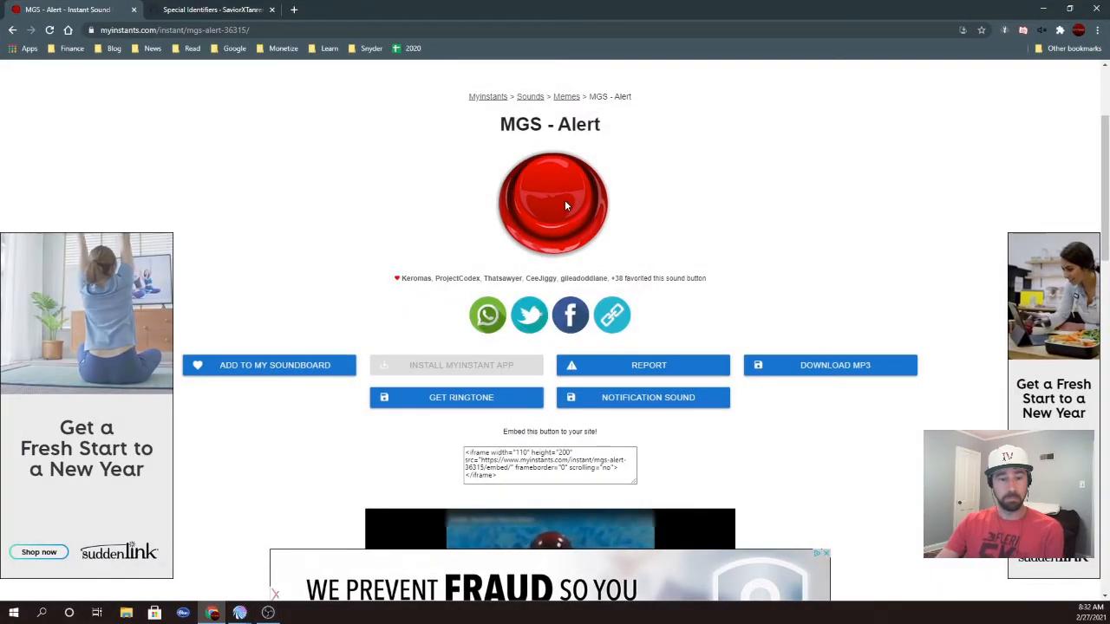
{"action": "left_click", "coordinate": [1043, 9]}
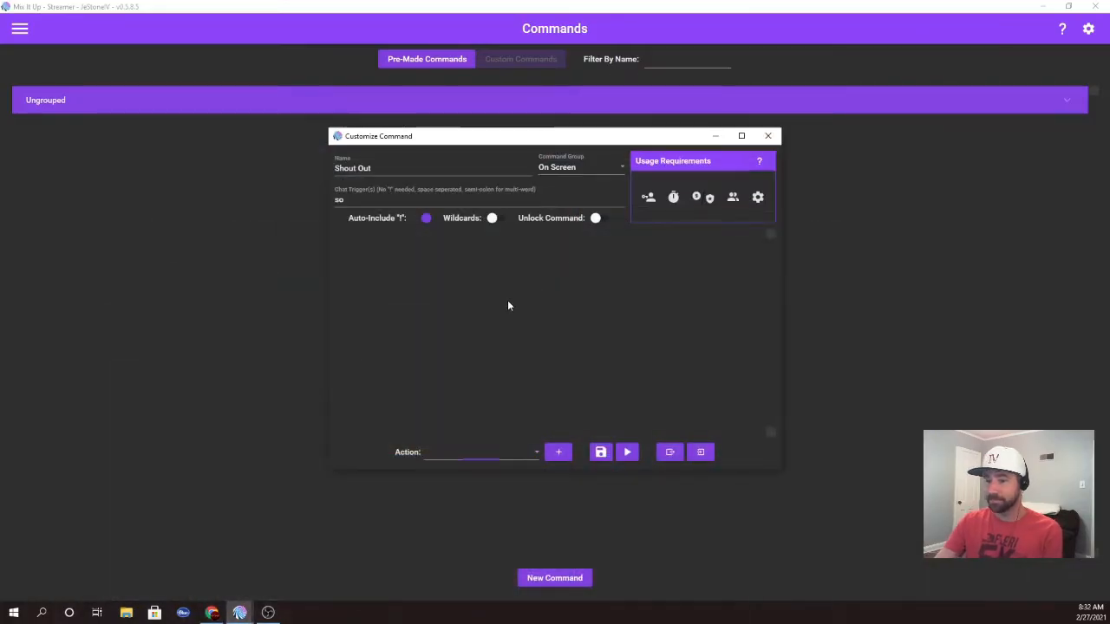
Add an Overlay (Images & Videos) action to the Shout Out command
{"action": "left_click", "coordinate": [524, 453]}
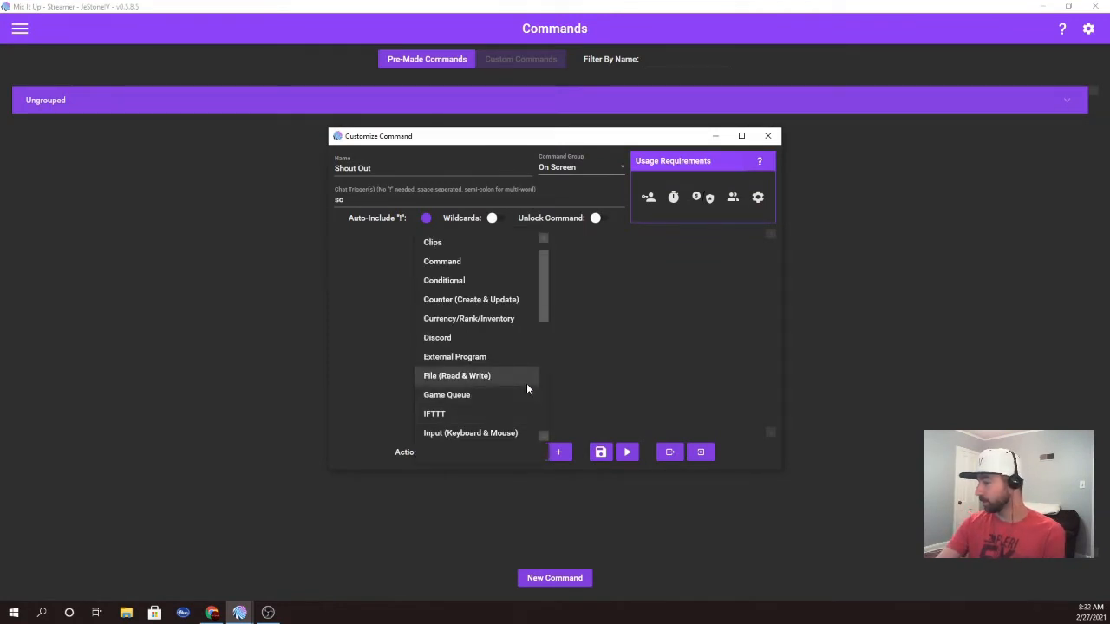
{"action": "scroll", "coordinate": [481, 319], "scroll_direction": "up", "scroll_amount": 1}
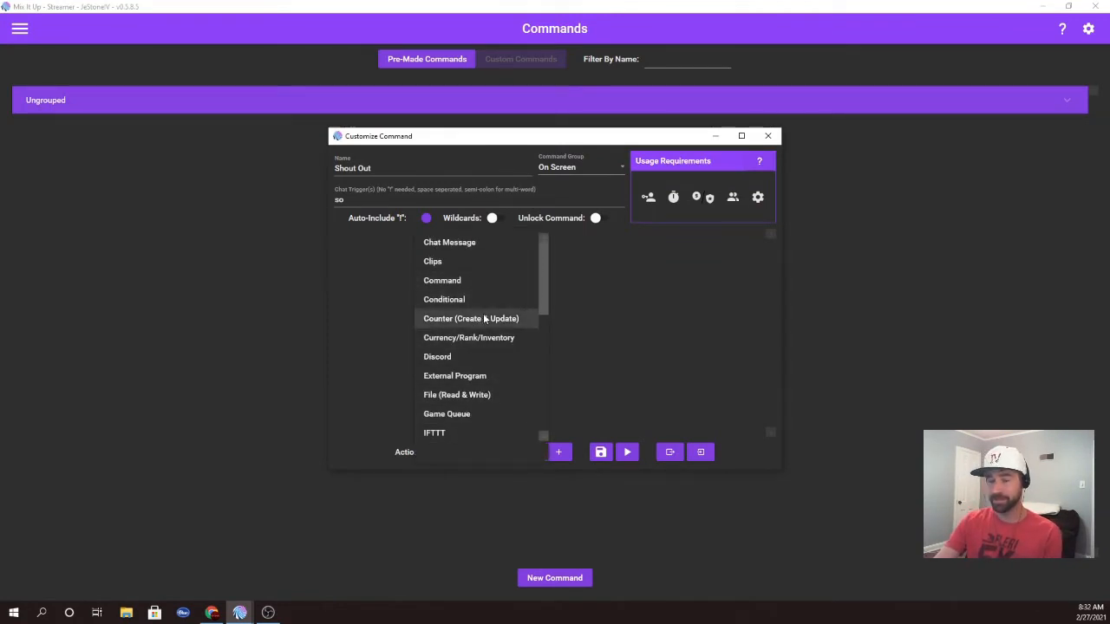
{"action": "scroll", "coordinate": [481, 318], "scroll_direction": "down", "scroll_amount": 3}
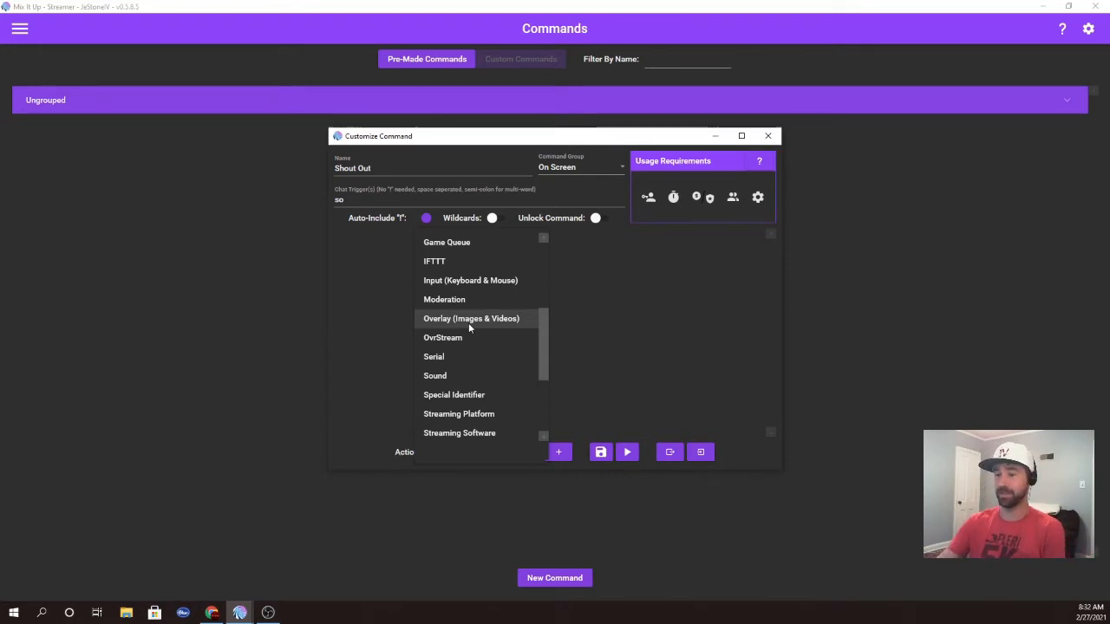
{"action": "left_click", "coordinate": [468, 320]}
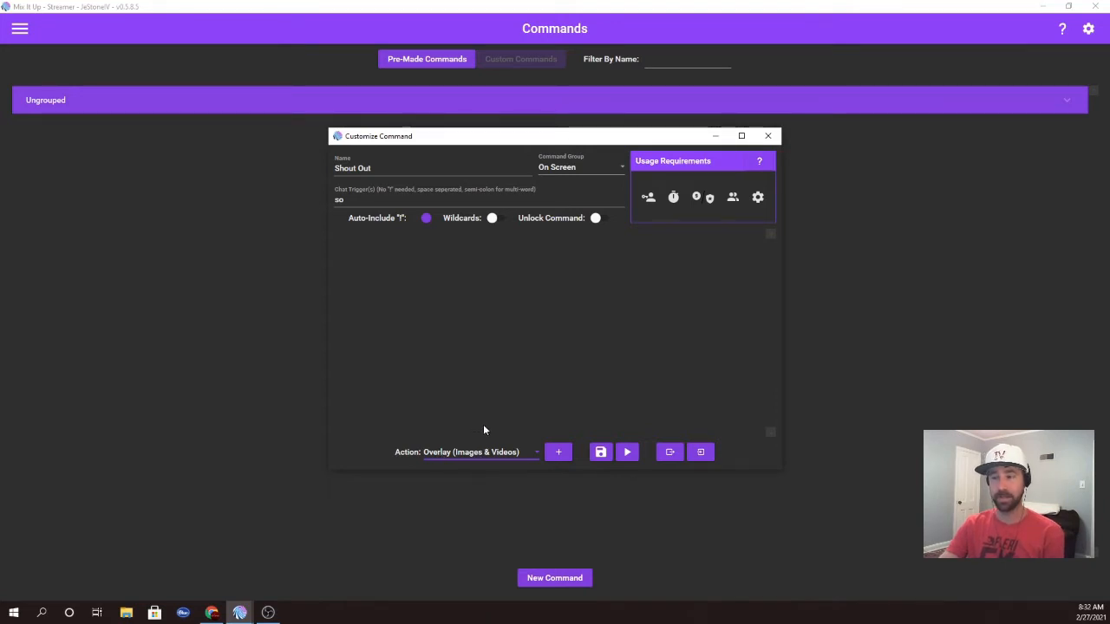
{"action": "left_click", "coordinate": [558, 452]}
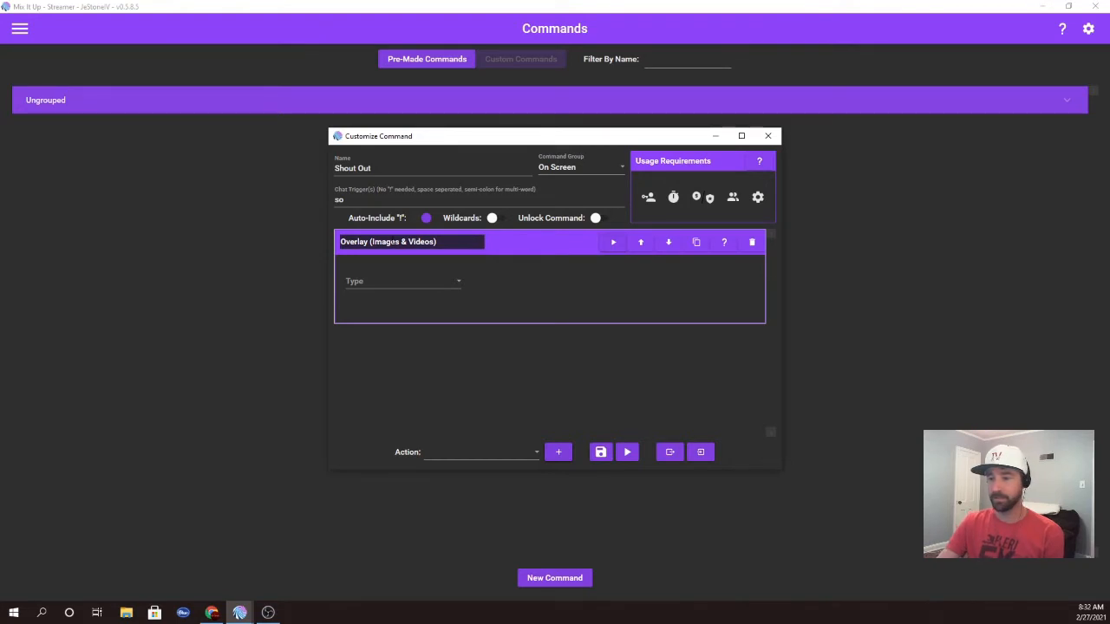
Rename the new overlay action as User Image
{"action": "left_click_drag", "start_coordinate": [579, 168], "coordinate": [538, 170]}
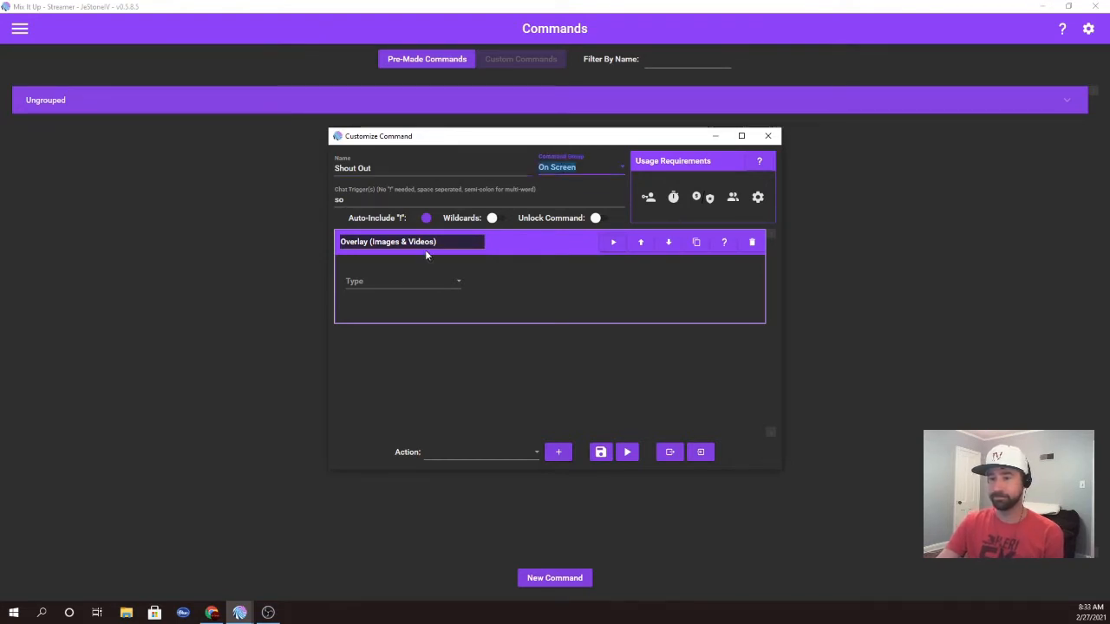
{"action": "left_click", "coordinate": [469, 236]}
{"action": "left_click", "coordinate": [469, 236]}
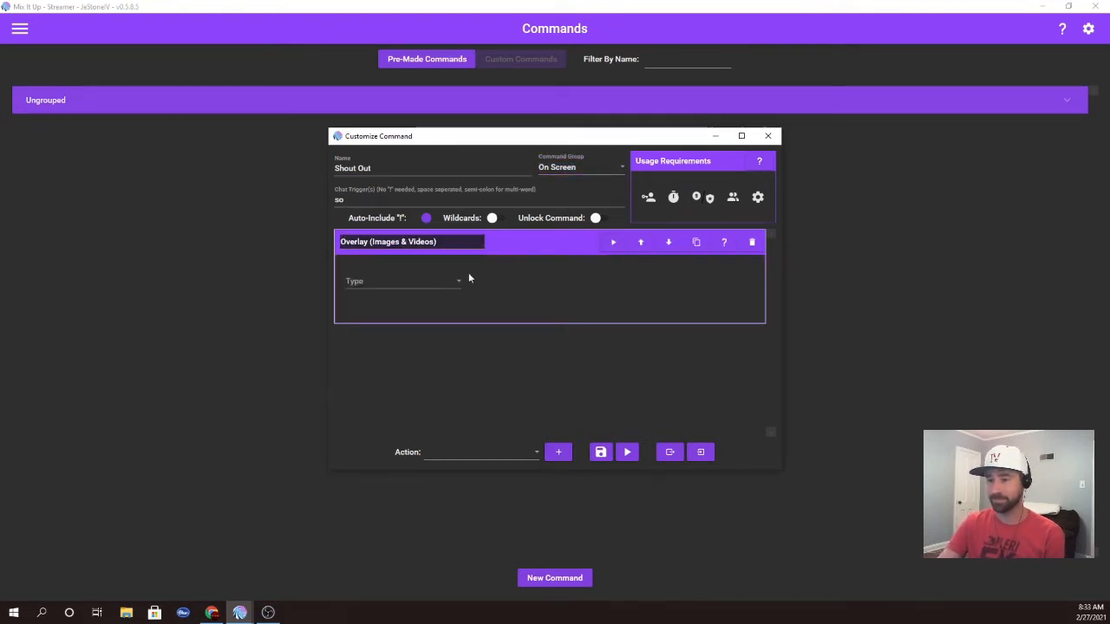
{"action": "left_click_drag", "start_coordinate": [445, 246], "coordinate": [249, 256]}
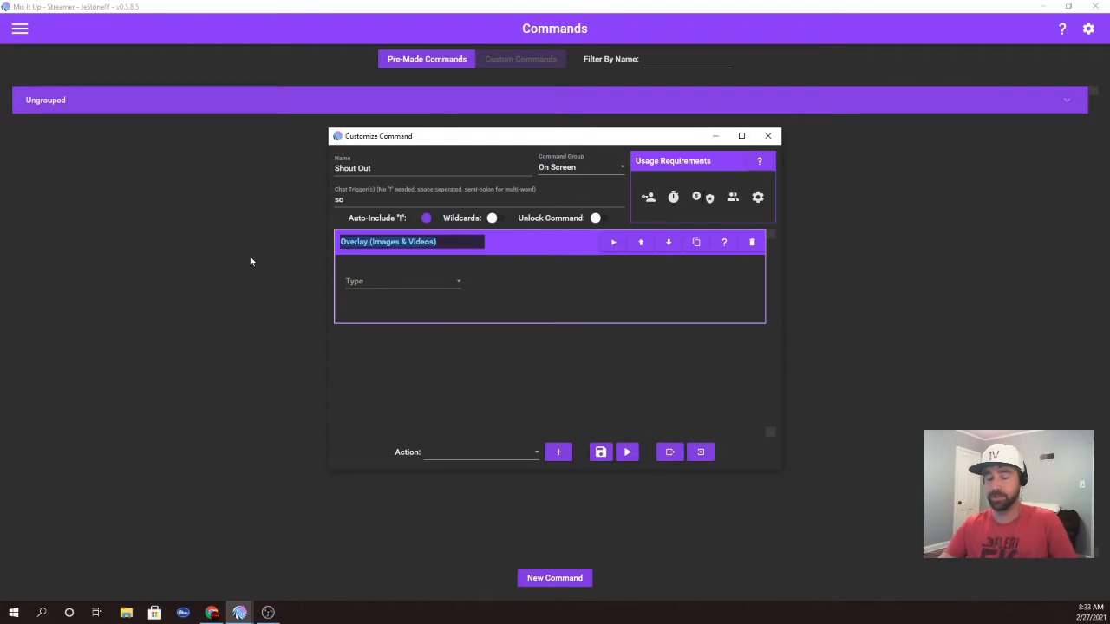
{"action": "type", "text": "User Image"}
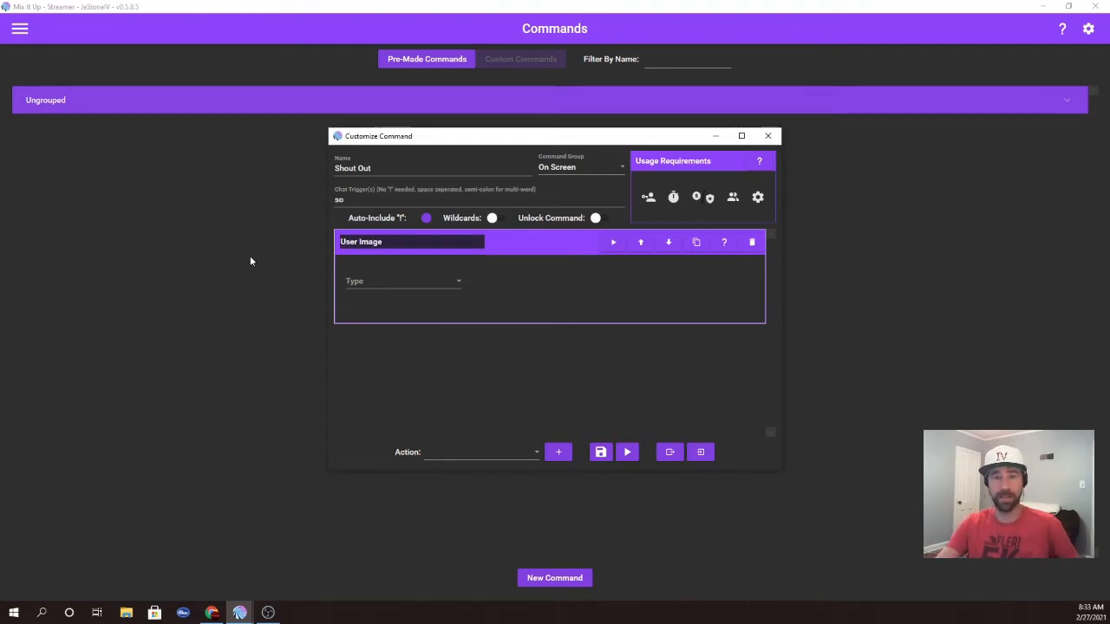
Set the User Image action's type to Image and check its overlay selection and image file path field
{"action": "left_click", "coordinate": [420, 289]}
{"action": "left_click", "coordinate": [358, 320]}
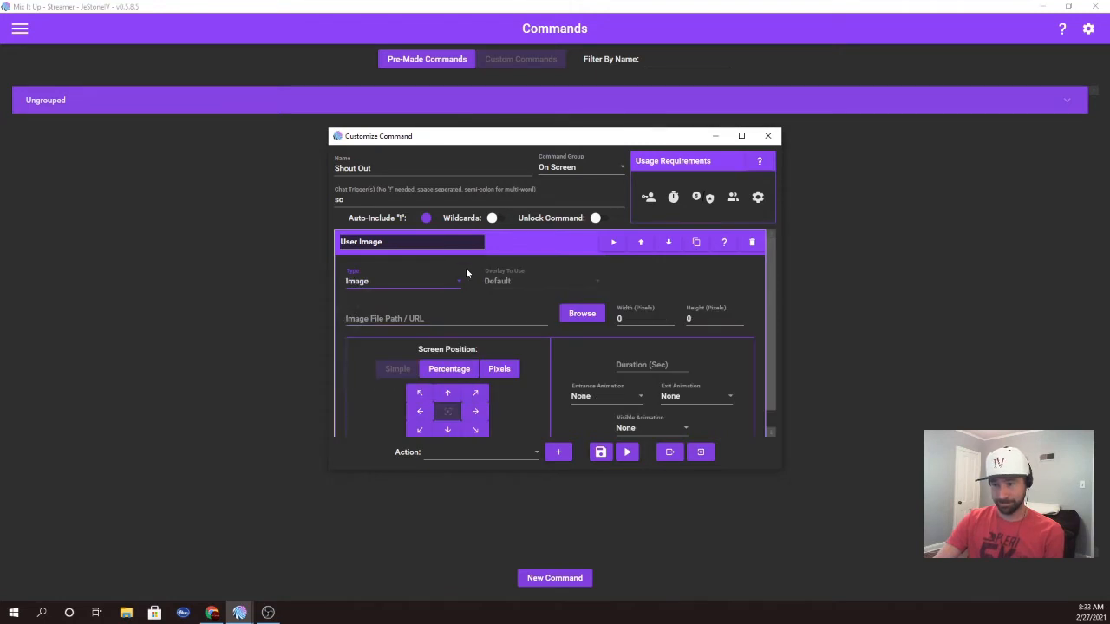
{"action": "left_click", "coordinate": [509, 283]}
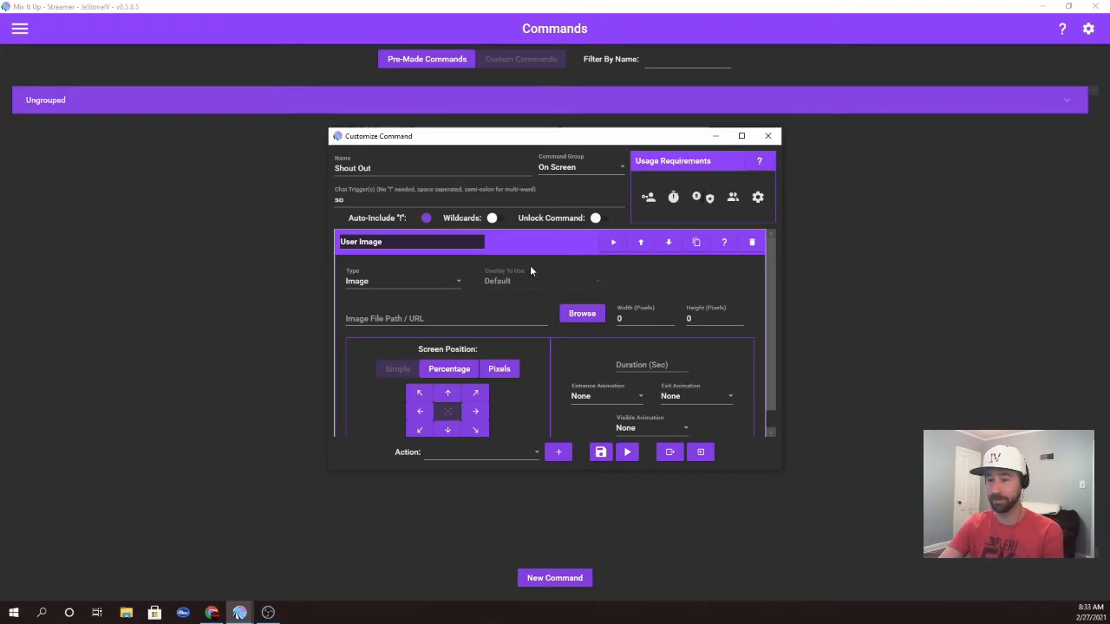
{"action": "left_click", "coordinate": [461, 321]}
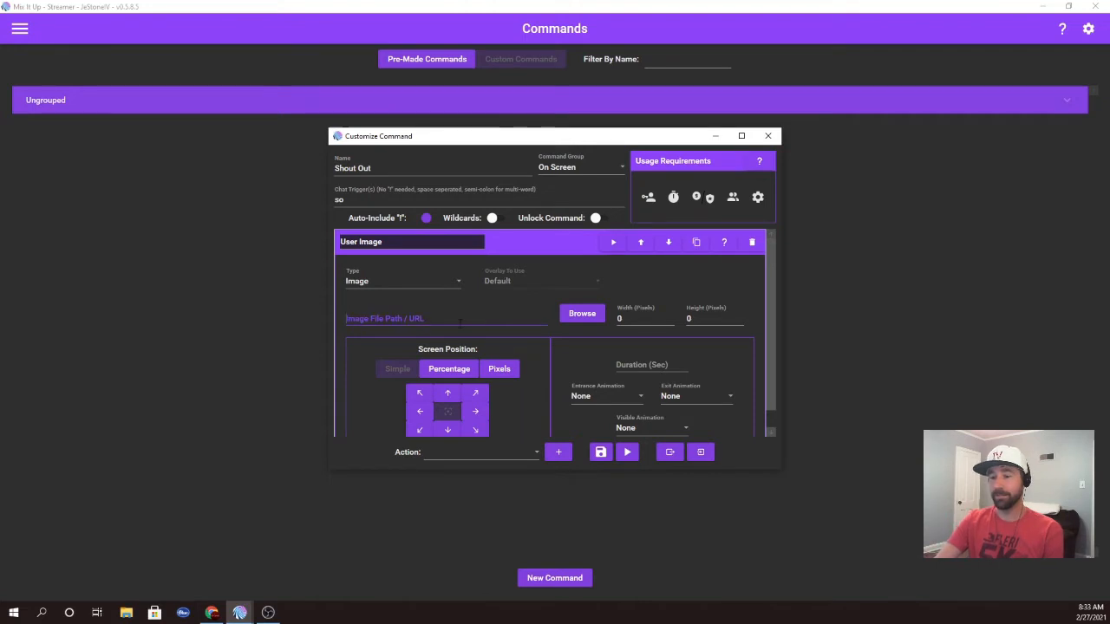
{"action": "left_click", "coordinate": [385, 298]}
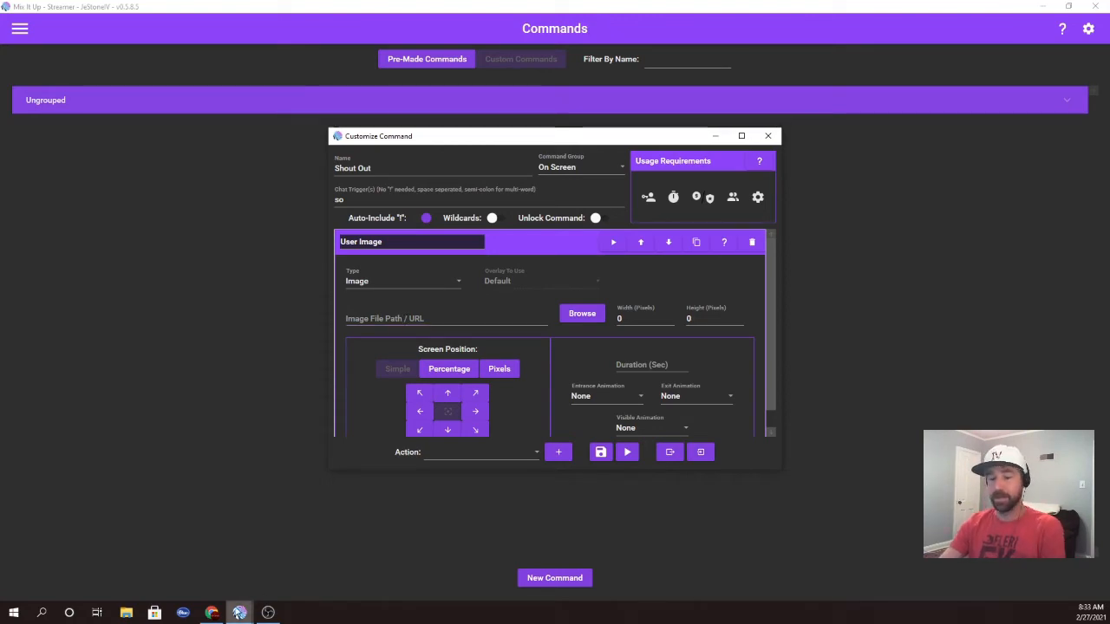
Switch to the browser and open the Special Identifiers page from the home page of the Mix It Up GitHub wiki
{"action": "left_click", "coordinate": [212, 612]}
{"action": "left_click", "coordinate": [208, 9]}
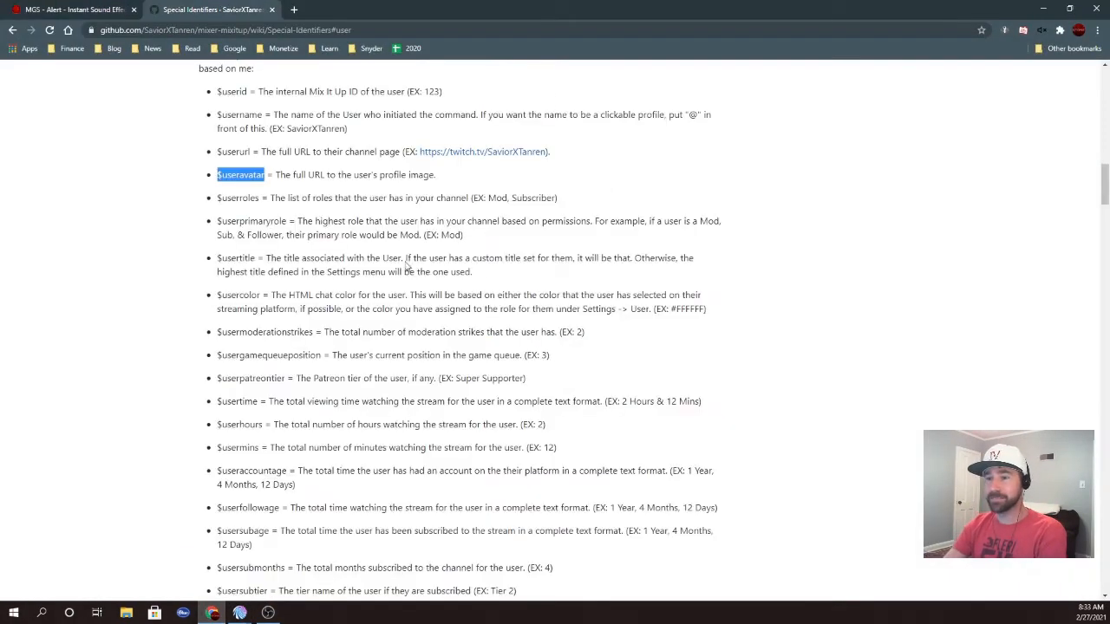
{"action": "scroll", "coordinate": [519, 298], "scroll_direction": "up", "scroll_amount": 15}
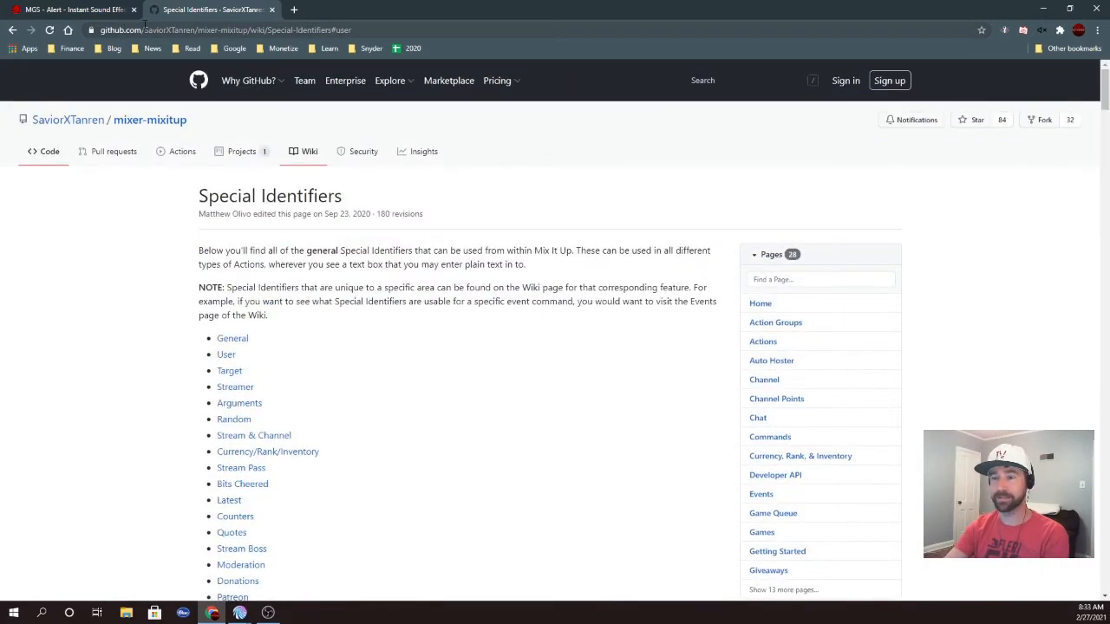
{"action": "mouse_move", "coordinate": [389, 80]}
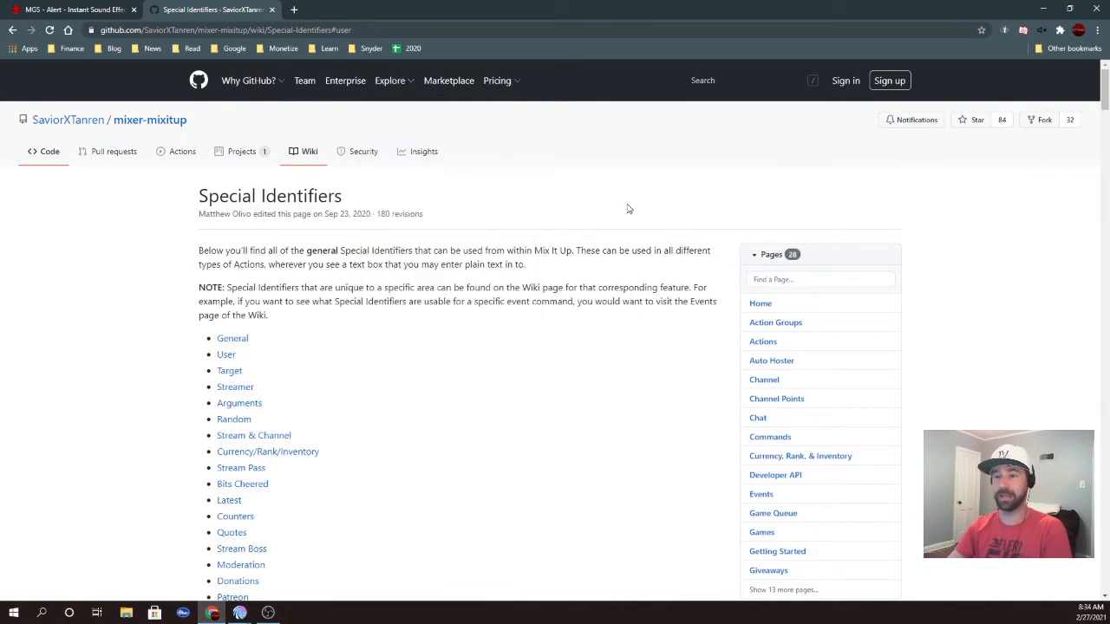
{"action": "left_click", "coordinate": [310, 154]}
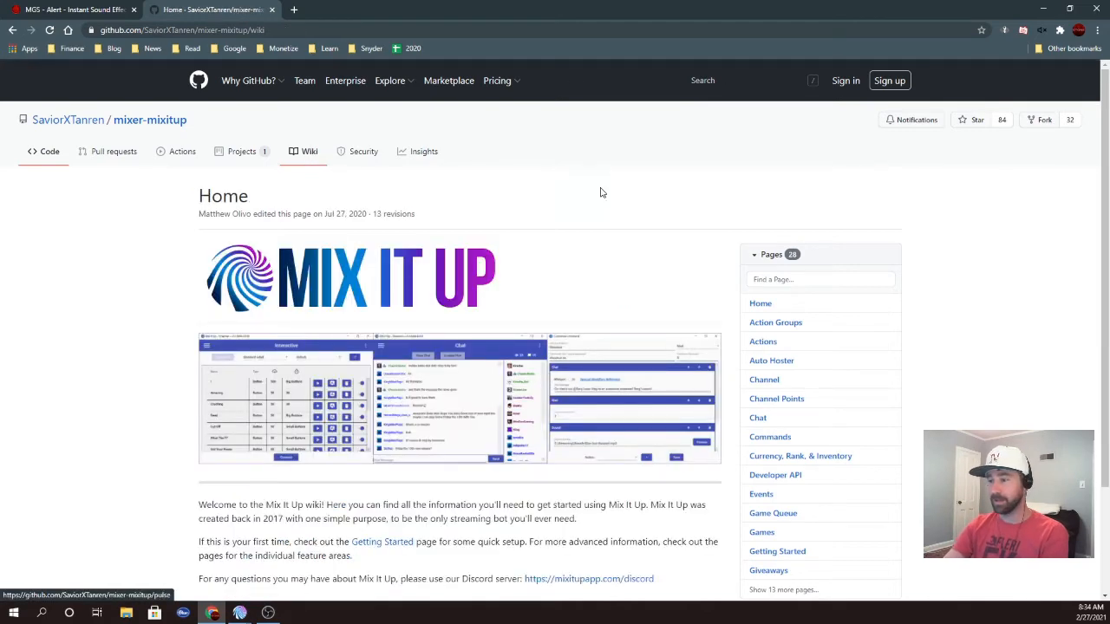
{"action": "scroll", "coordinate": [861, 285], "scroll_direction": "down", "scroll_amount": 3}
{"action": "left_click", "coordinate": [783, 455]}
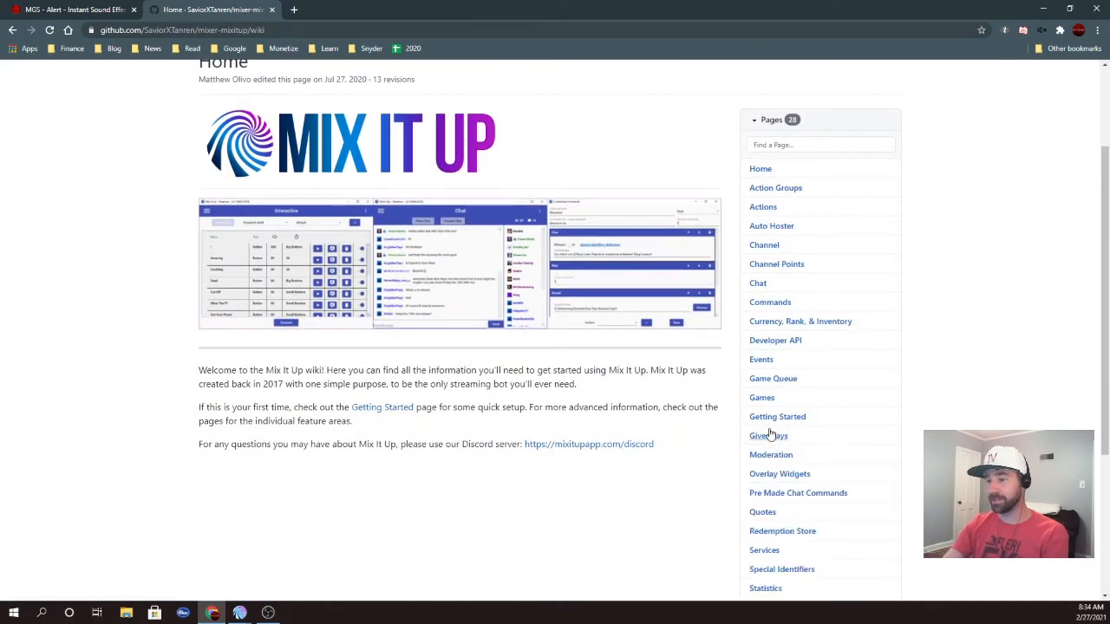
{"action": "scroll", "coordinate": [777, 292], "scroll_direction": "down", "scroll_amount": 3}
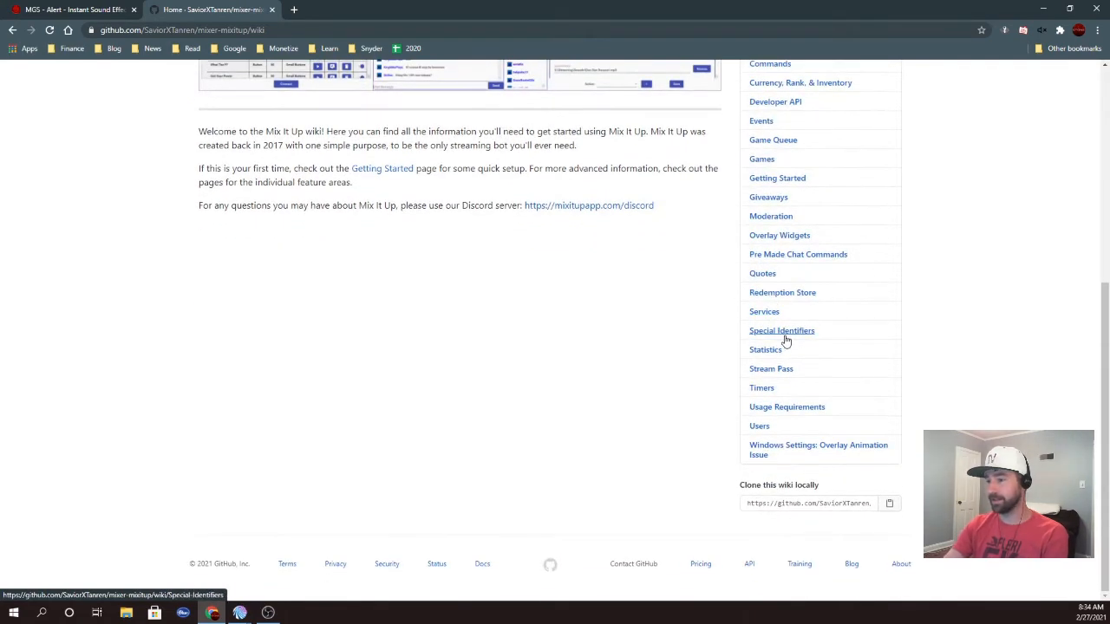
{"action": "left_click", "coordinate": [782, 332]}
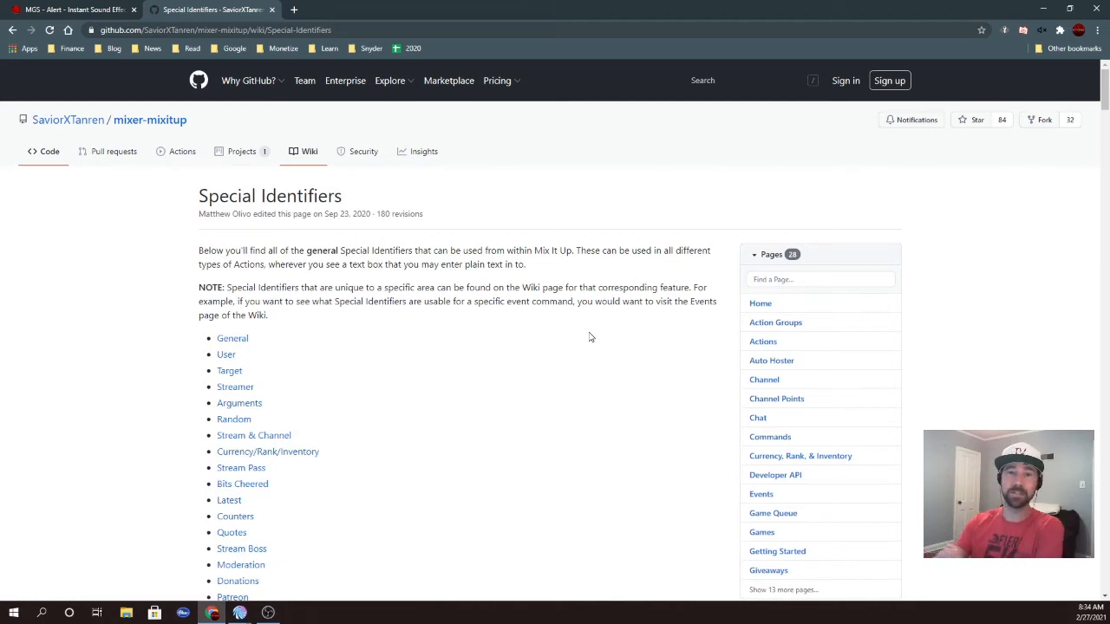
Review the list of special identifier categories and the General section's date/time and Top 10 identifiers
{"action": "scroll", "coordinate": [501, 308], "scroll_direction": "down", "scroll_amount": 2}
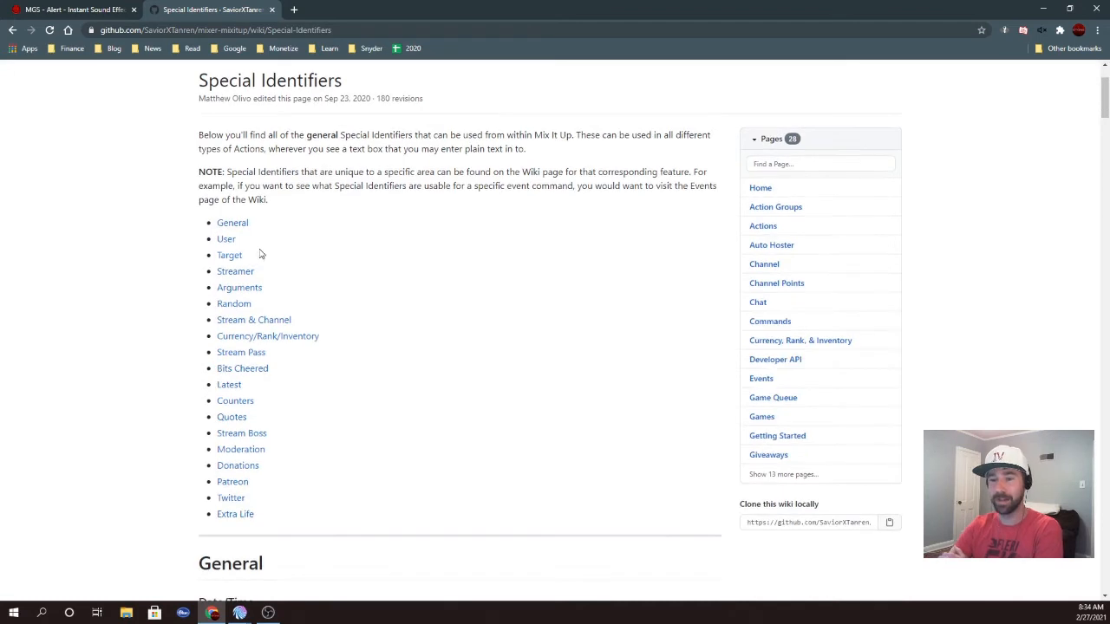
{"action": "scroll", "coordinate": [282, 236], "scroll_direction": "down", "scroll_amount": 1}
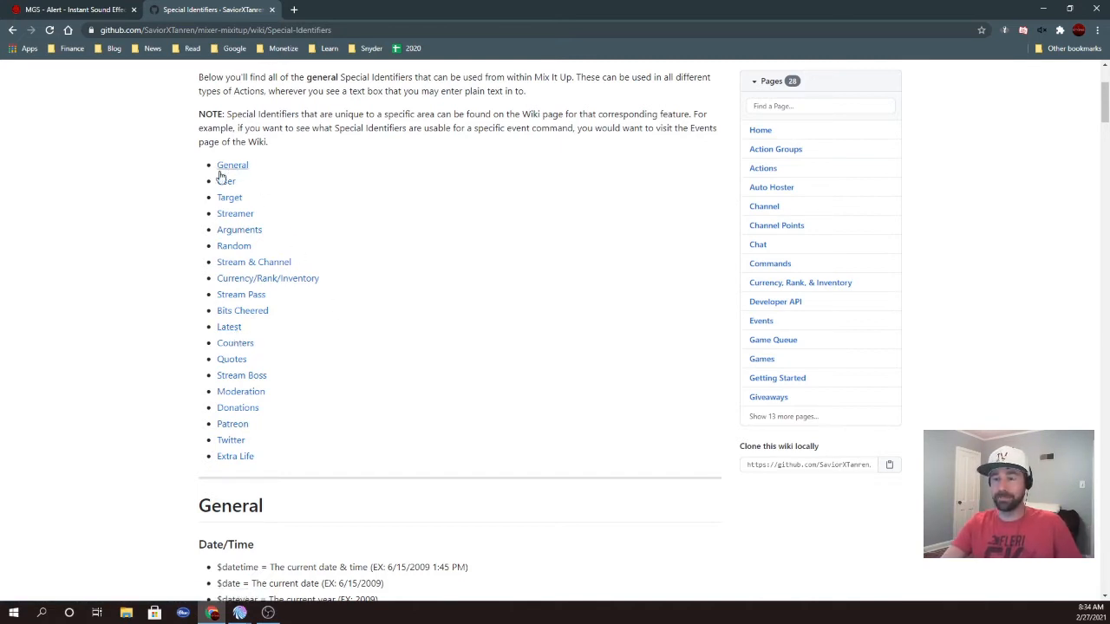
{"action": "scroll", "coordinate": [396, 347], "scroll_direction": "down", "scroll_amount": 3}
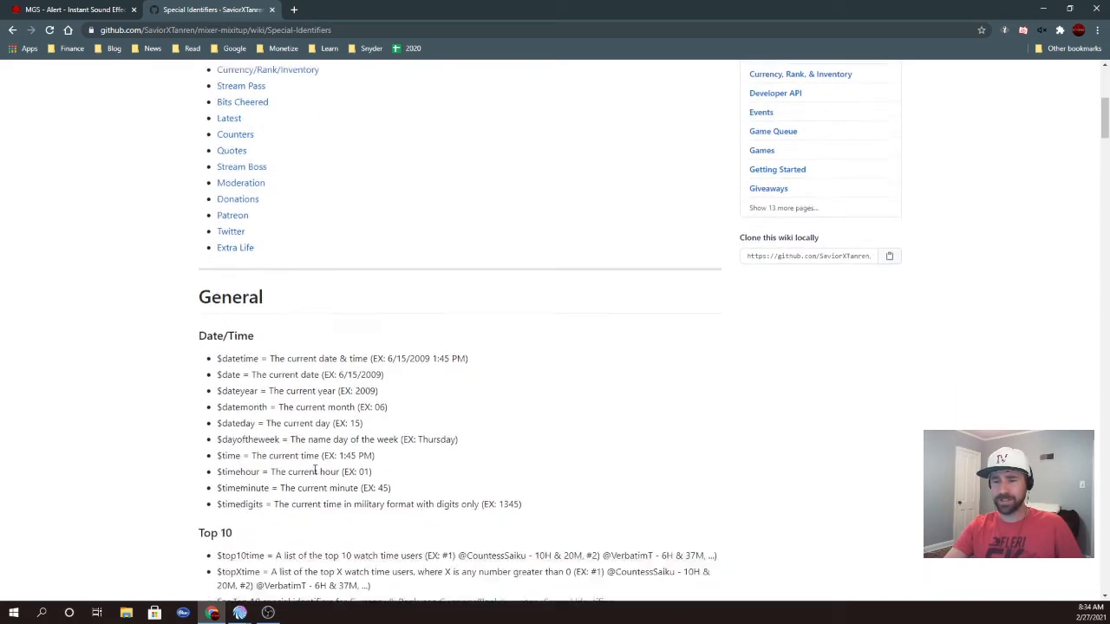
{"action": "scroll", "coordinate": [315, 471], "scroll_direction": "down", "scroll_amount": 2}
{"action": "scroll", "coordinate": [328, 332], "scroll_direction": "down", "scroll_amount": 3}
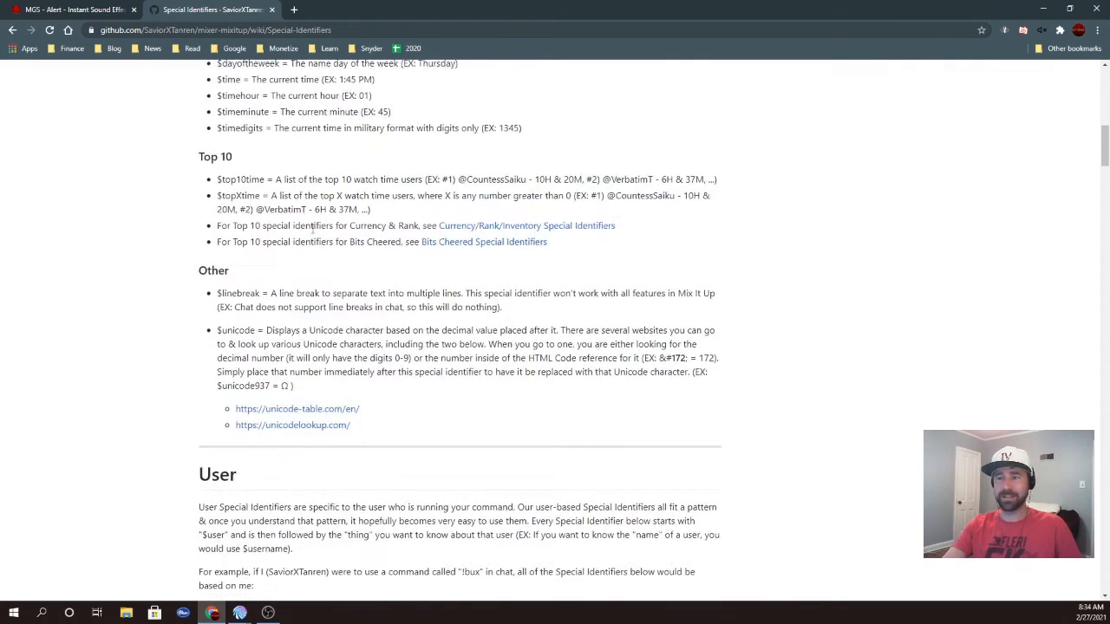
{"action": "left_click_drag", "start_coordinate": [226, 186], "coordinate": [276, 187]}
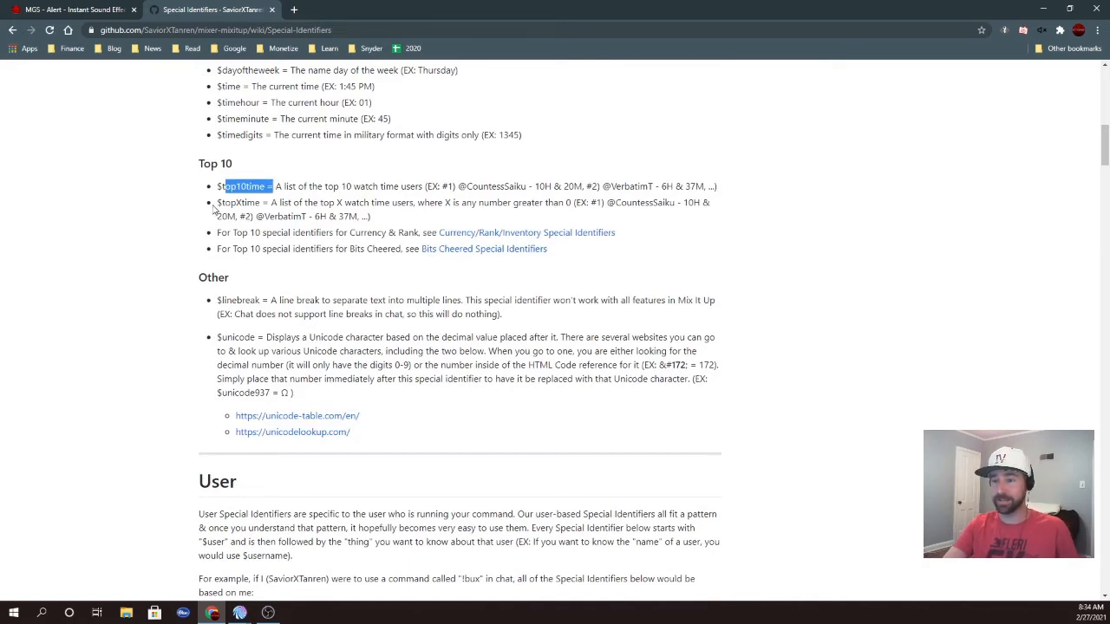
{"action": "scroll", "coordinate": [232, 220], "scroll_direction": "down", "scroll_amount": 1}
{"action": "left_click_drag", "start_coordinate": [219, 177], "coordinate": [354, 210]}
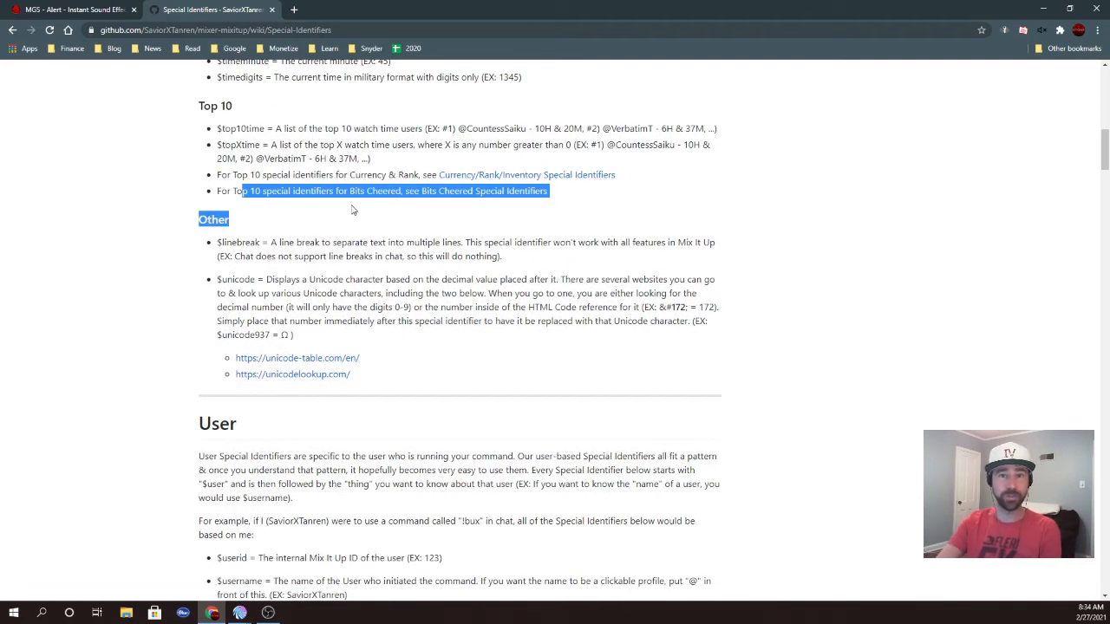
{"action": "left_click", "coordinate": [338, 202]}
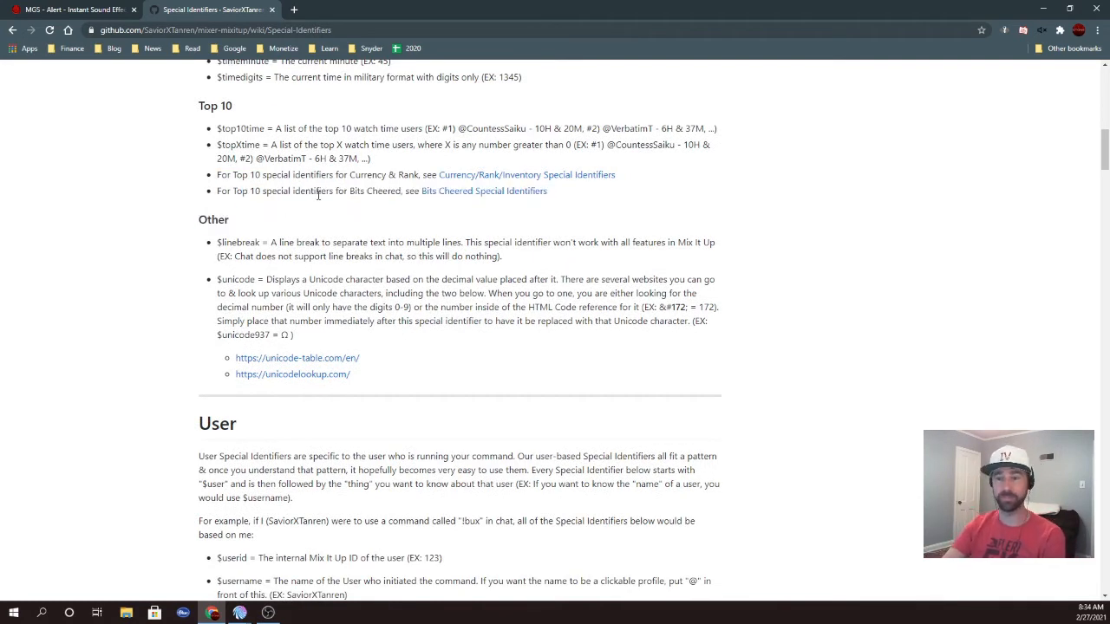
{"action": "left_click_drag", "start_coordinate": [280, 191], "coordinate": [375, 191]}
{"action": "scroll", "coordinate": [333, 242], "scroll_direction": "down", "scroll_amount": 1}
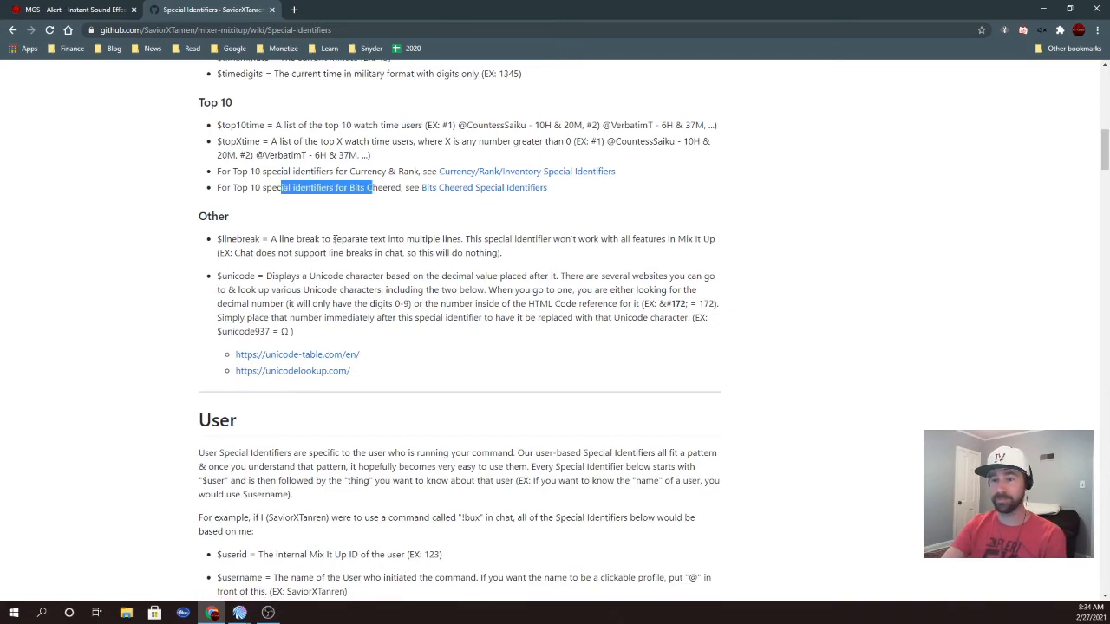
Examine how the User special identifiers work and find $useravatar, the identifier for the user's profile image
{"action": "scroll", "coordinate": [386, 243], "scroll_direction": "down", "scroll_amount": 3}
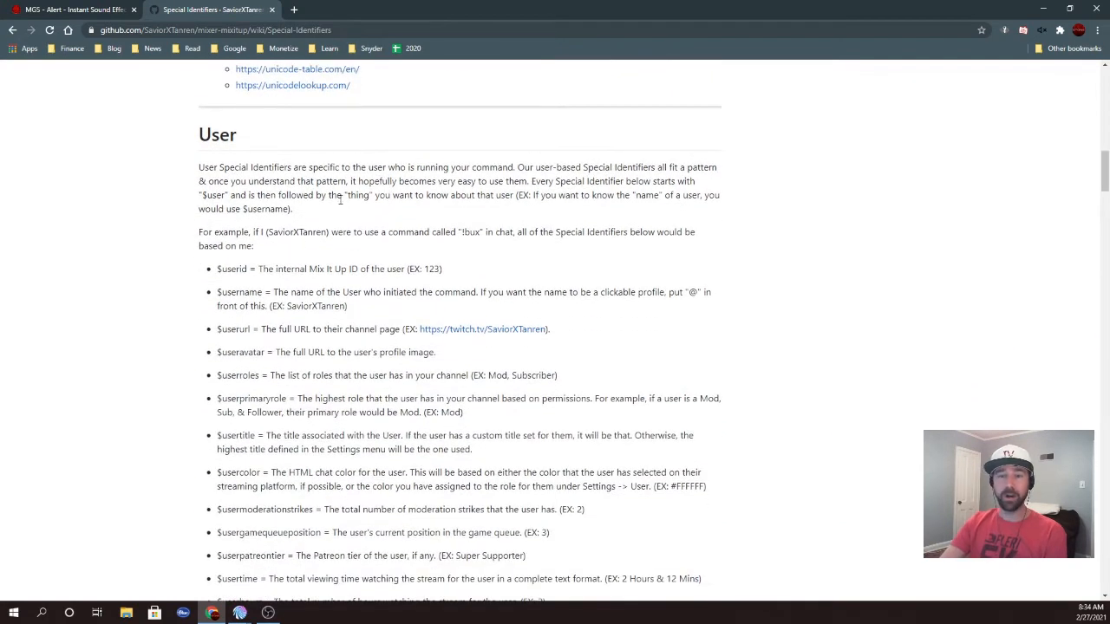
{"action": "scroll", "coordinate": [333, 226], "scroll_direction": "up", "scroll_amount": 1}
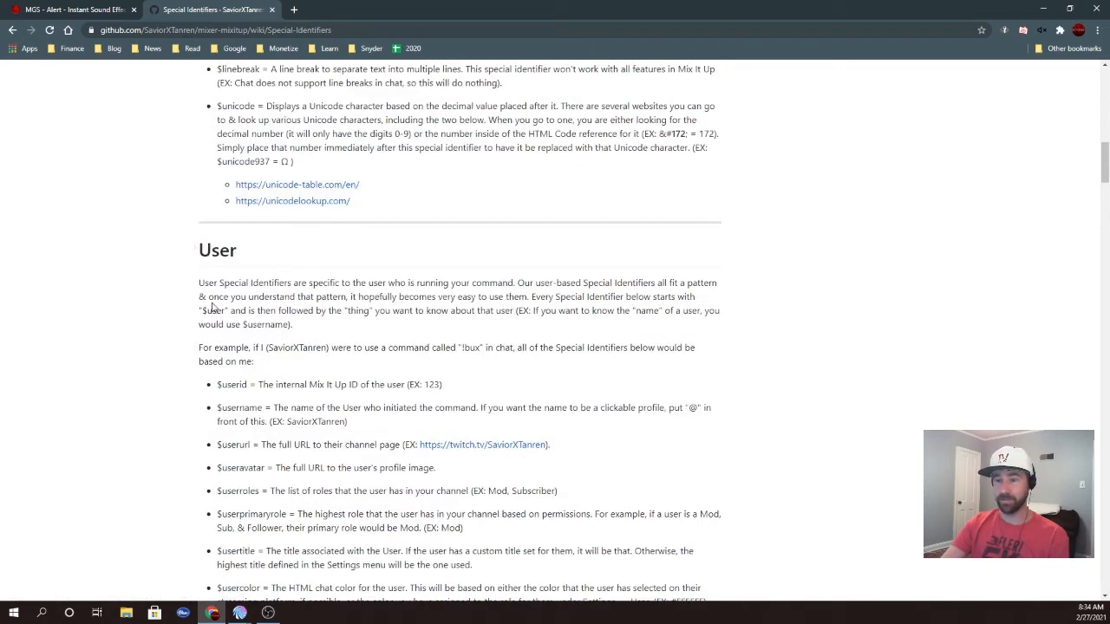
{"action": "left_click_drag", "start_coordinate": [223, 309], "coordinate": [266, 310]}
{"action": "left_click", "coordinate": [237, 277]}
{"action": "double_click", "coordinate": [222, 250]}
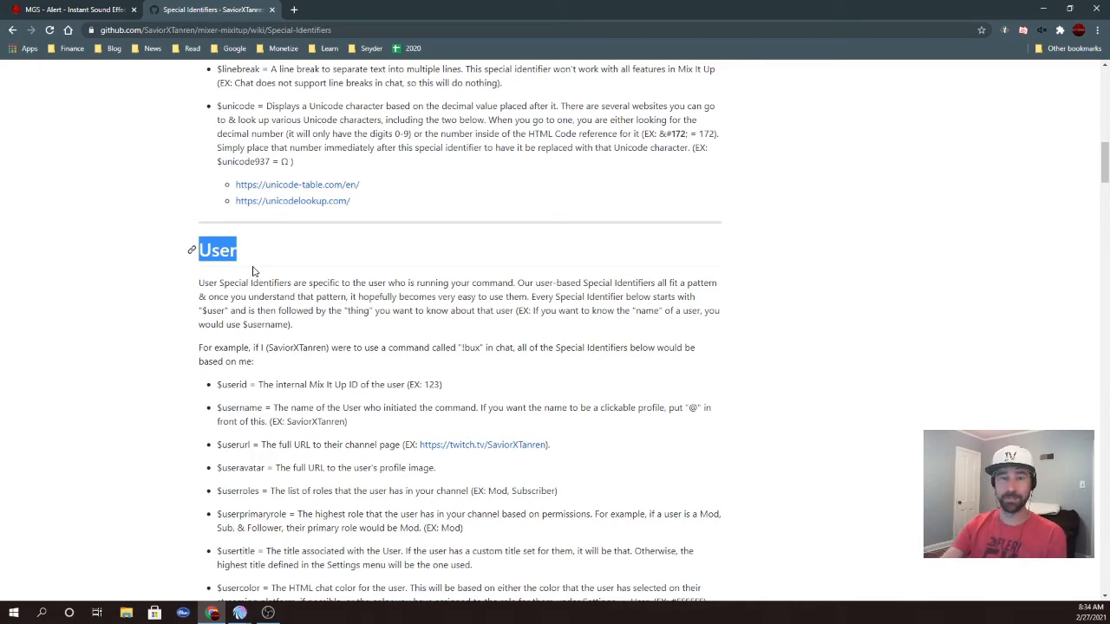
{"action": "scroll", "coordinate": [251, 271], "scroll_direction": "down", "scroll_amount": 3}
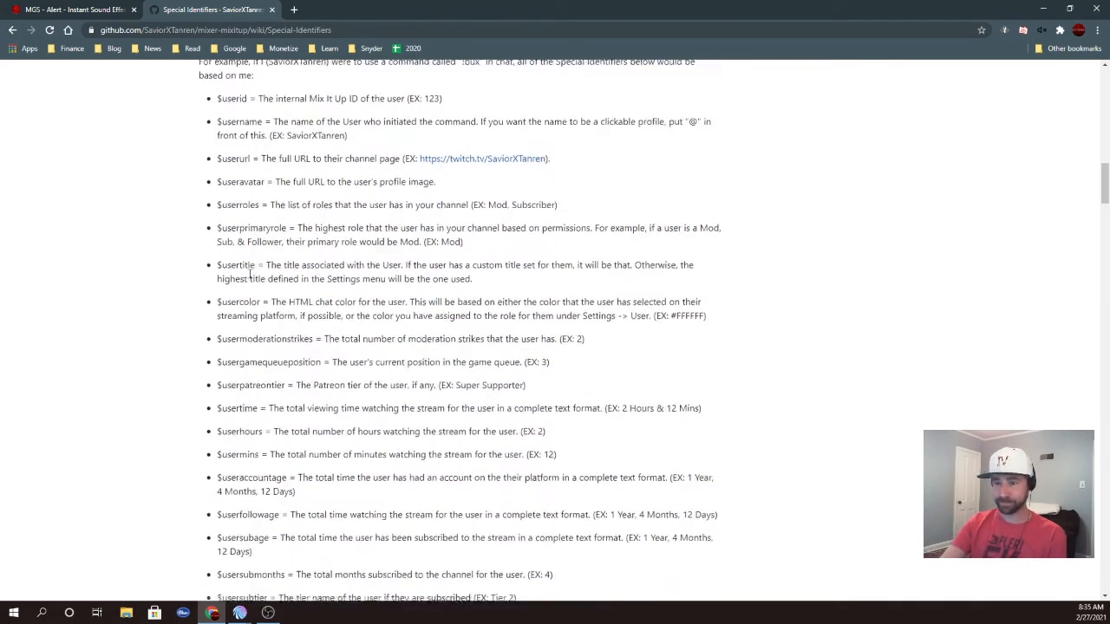
{"action": "scroll", "coordinate": [249, 219], "scroll_direction": "up", "scroll_amount": 1}
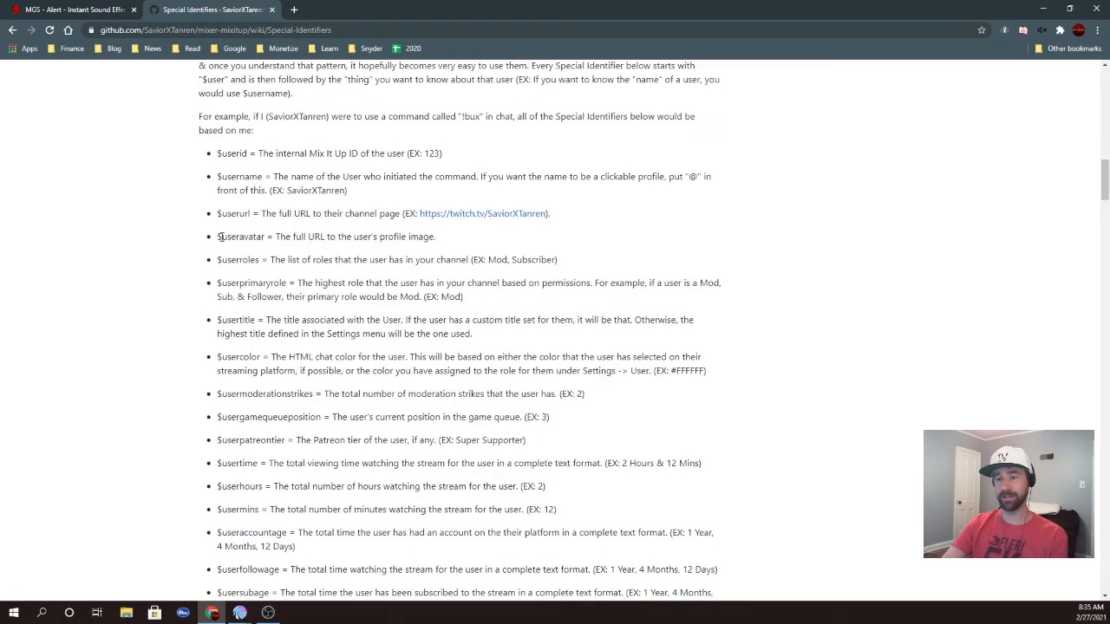
{"action": "left_click_drag", "start_coordinate": [218, 236], "coordinate": [265, 237]}
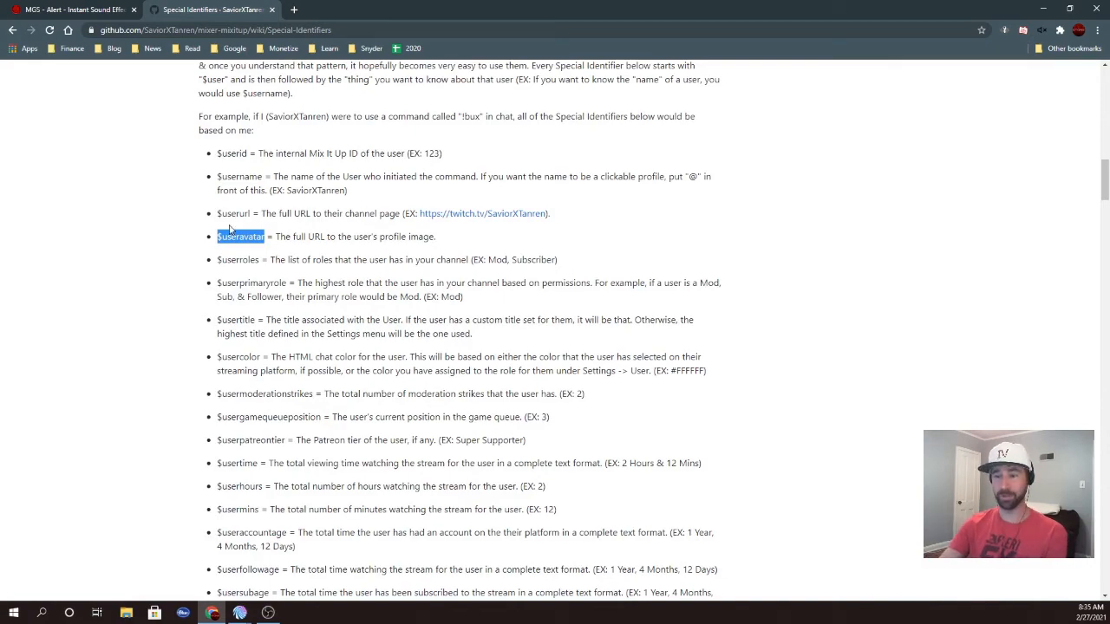
Examine the Target section of the special identifiers and how the $targetuser____ identifier picks the targeted user
{"action": "scroll", "coordinate": [290, 234], "scroll_direction": "down", "scroll_amount": 6}
{"action": "scroll", "coordinate": [289, 249], "scroll_direction": "down", "scroll_amount": 5}
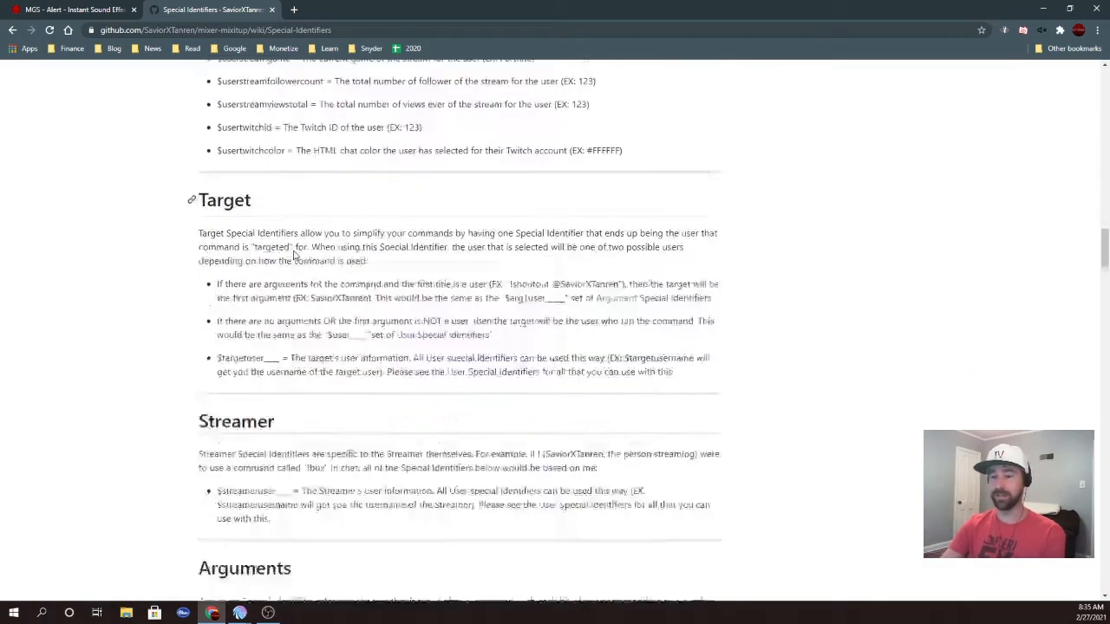
{"action": "left_click_drag", "start_coordinate": [255, 153], "coordinate": [203, 154]}
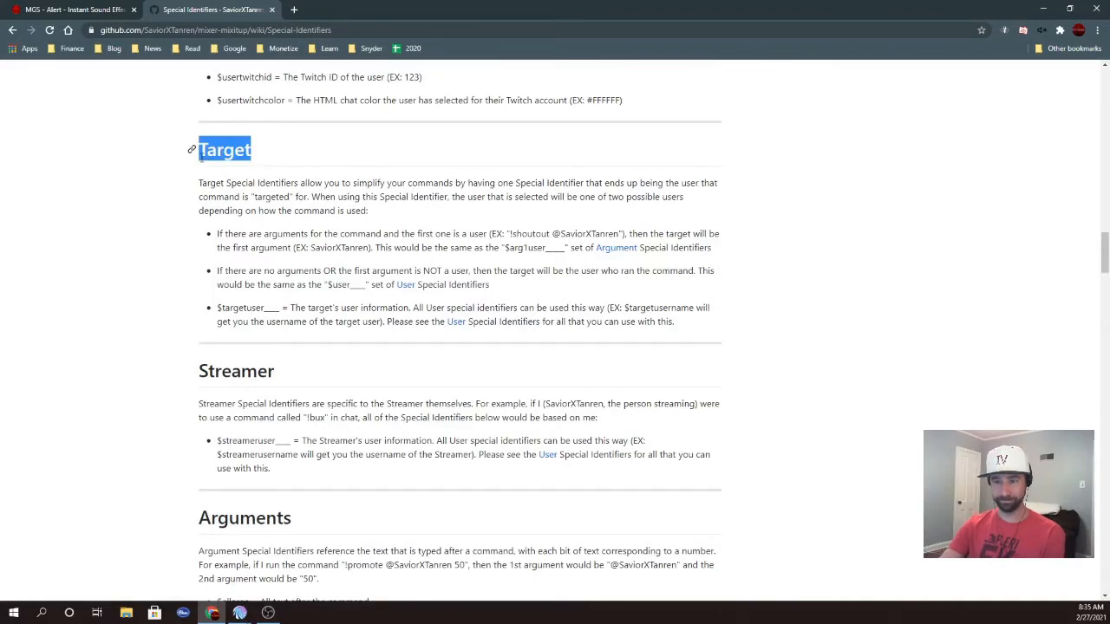
{"action": "left_click", "coordinate": [244, 214]}
{"action": "scroll", "coordinate": [264, 219], "scroll_direction": "down", "scroll_amount": 2}
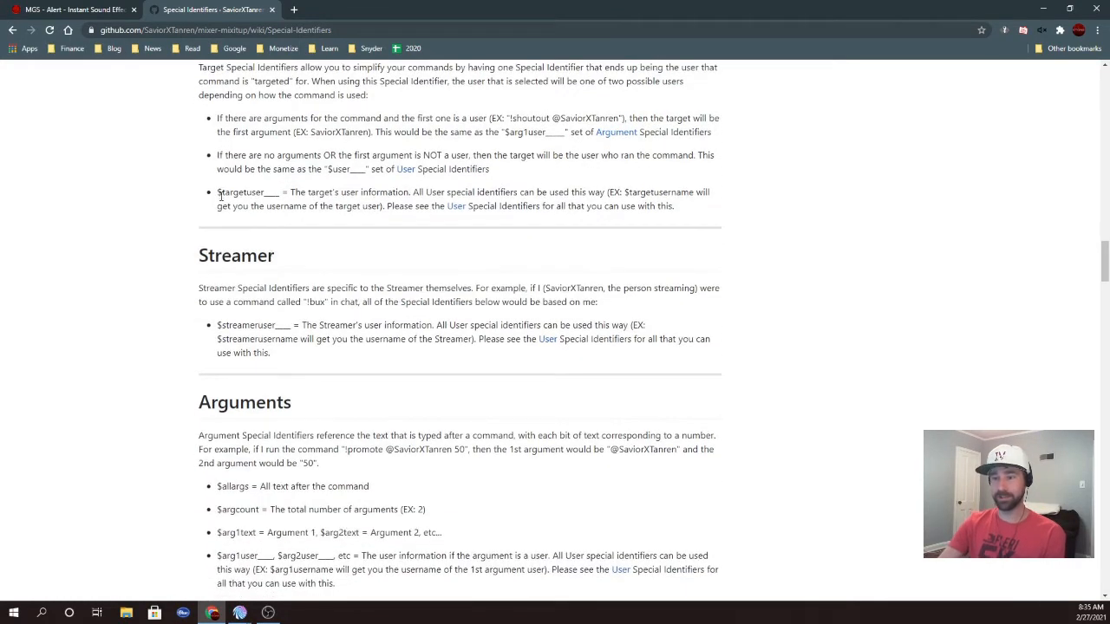
{"action": "left_click_drag", "start_coordinate": [217, 193], "coordinate": [279, 196]}
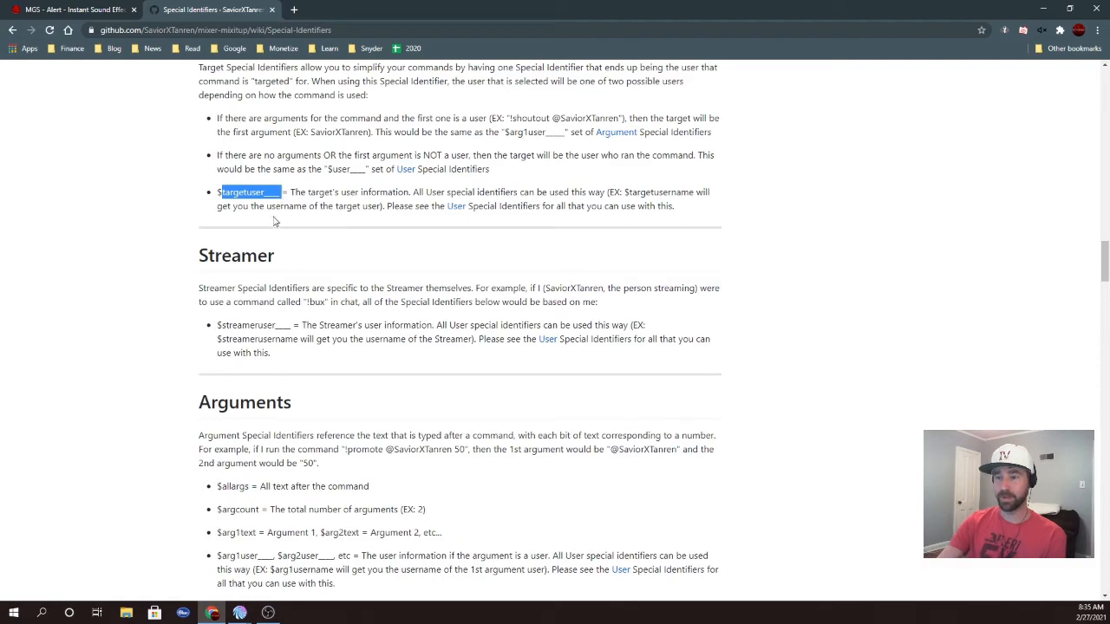
Compare $useravatar with the $targetuser____ pattern and its $targetusername example to work out the identifier for the target's avatar
{"action": "scroll", "coordinate": [293, 212], "scroll_direction": "up", "scroll_amount": 15}
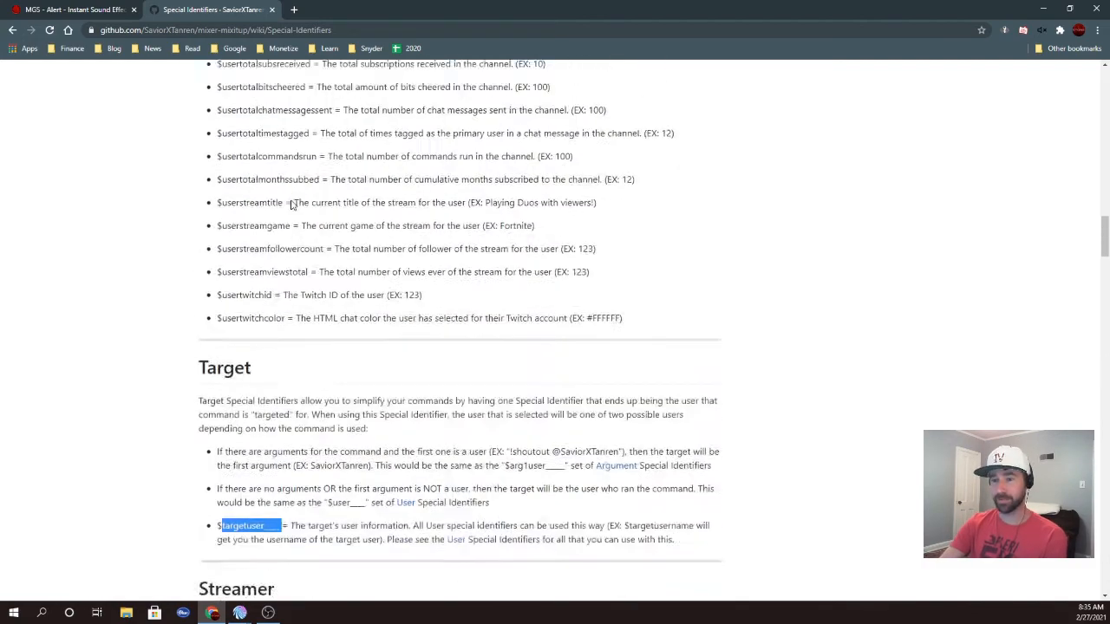
{"action": "scroll", "coordinate": [300, 230], "scroll_direction": "up", "scroll_amount": 2}
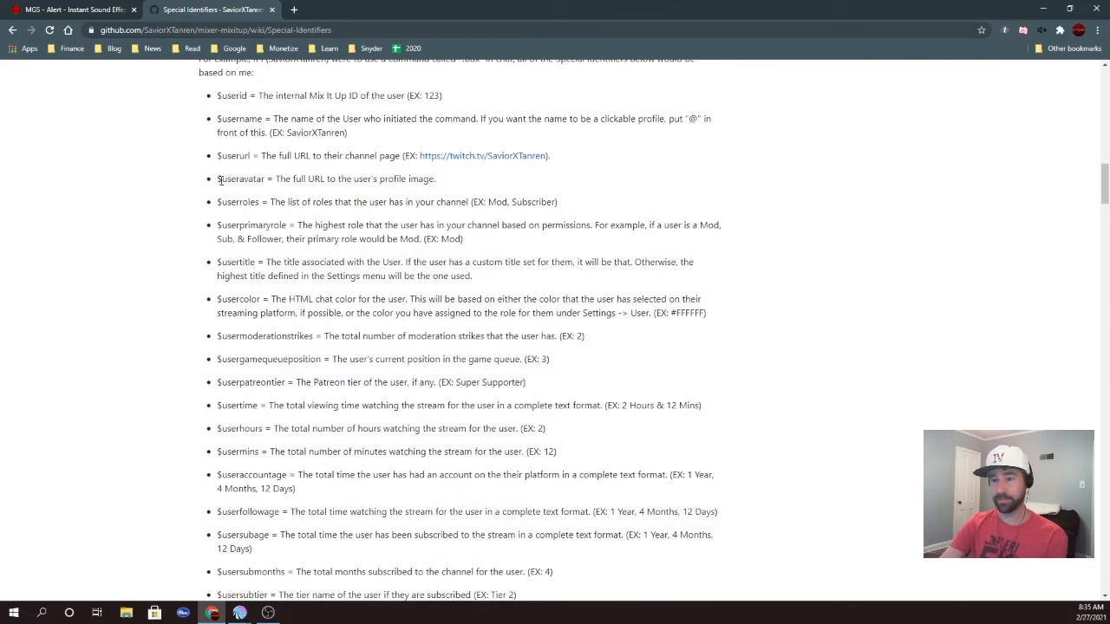
{"action": "left_click_drag", "start_coordinate": [219, 180], "coordinate": [265, 180]}
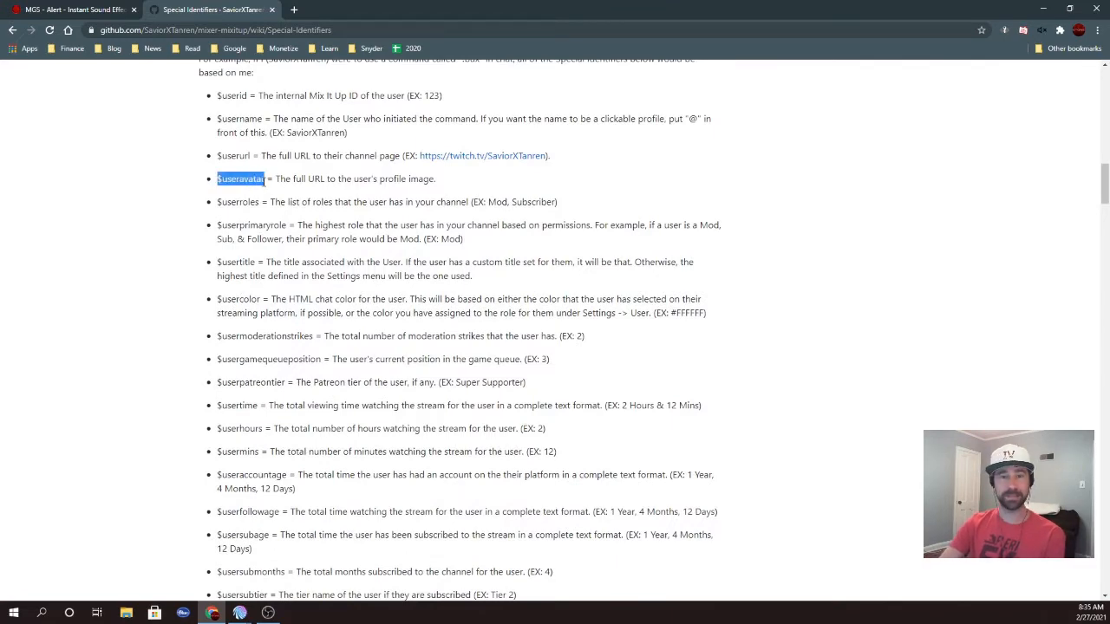
{"action": "scroll", "coordinate": [265, 179], "scroll_direction": "down", "scroll_amount": 12}
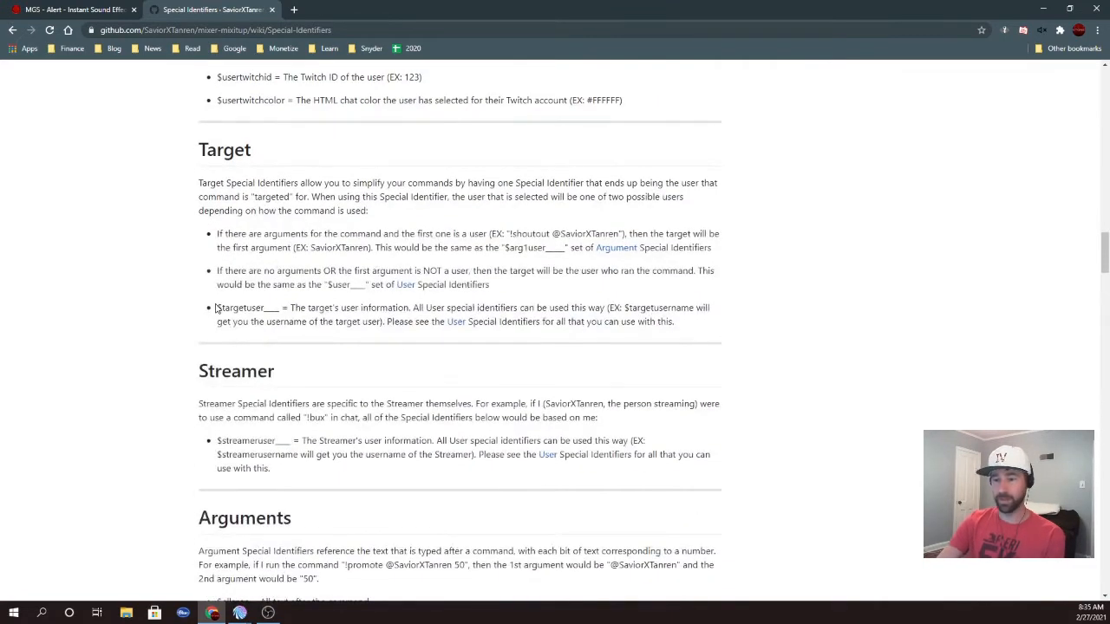
{"action": "left_click_drag", "start_coordinate": [217, 308], "coordinate": [281, 309]}
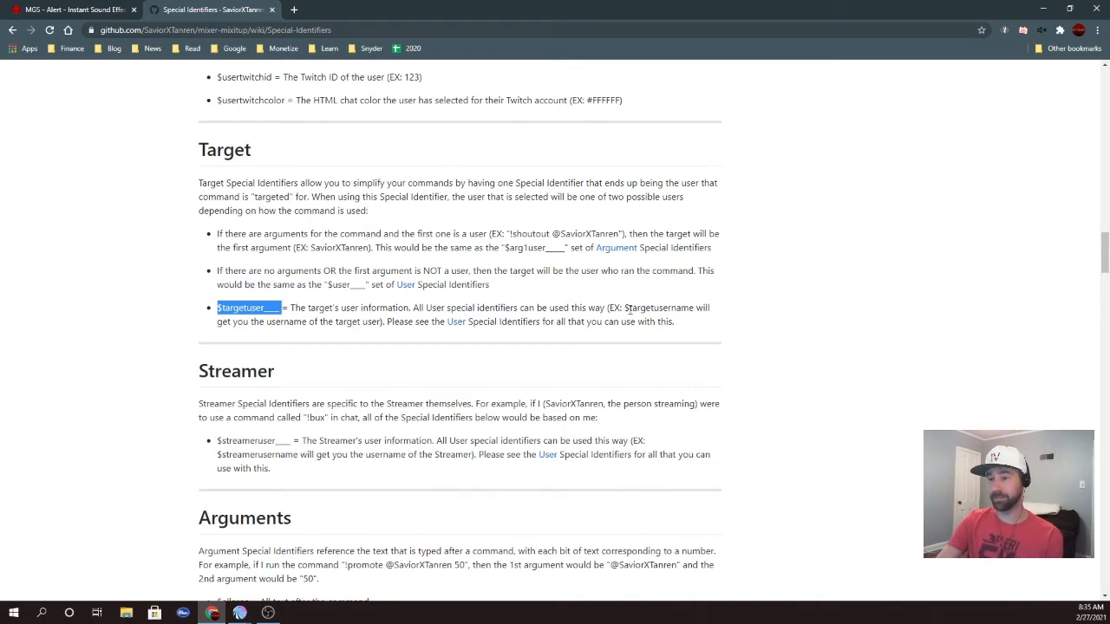
{"action": "left_click_drag", "start_coordinate": [629, 308], "coordinate": [681, 309]}
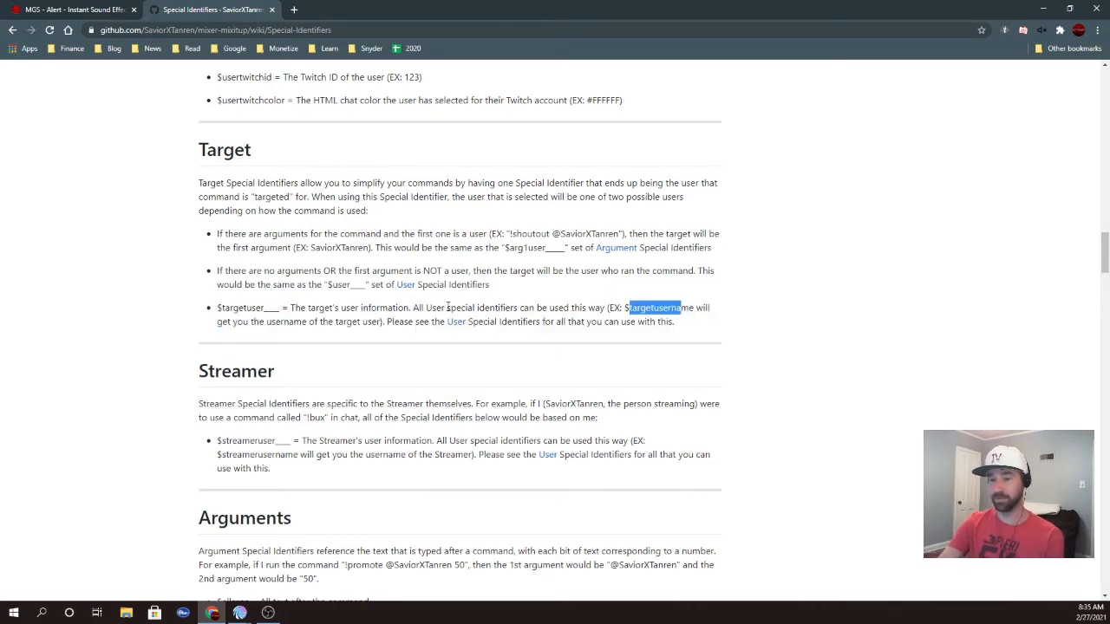
{"action": "left_click", "coordinate": [297, 329]}
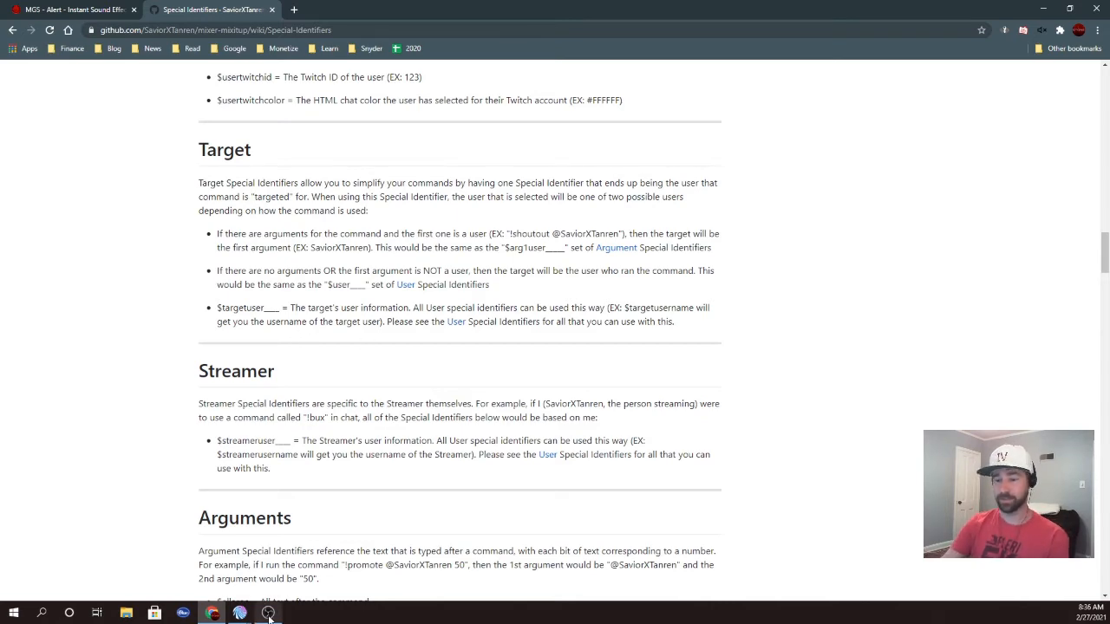
{"action": "scroll", "coordinate": [351, 375], "scroll_direction": "up", "scroll_amount": 5}
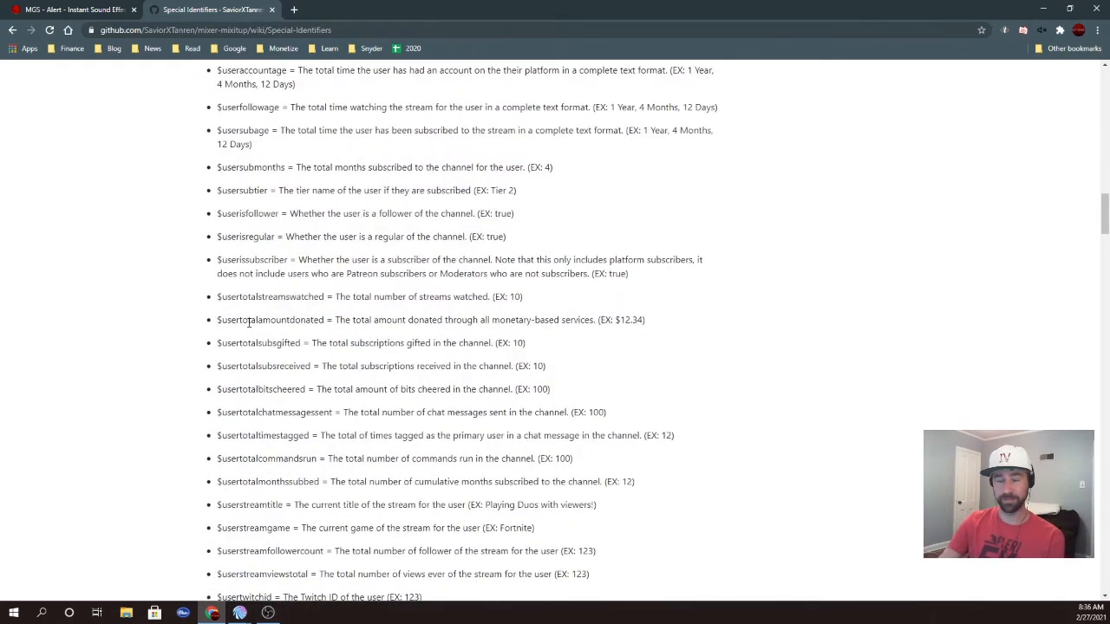
Switch back to the Mix It Up command editor and set the User Image action's image file path to $targetuseravatar
{"action": "mouse_move", "coordinate": [243, 615]}
{"action": "left_click", "coordinate": [320, 547]}
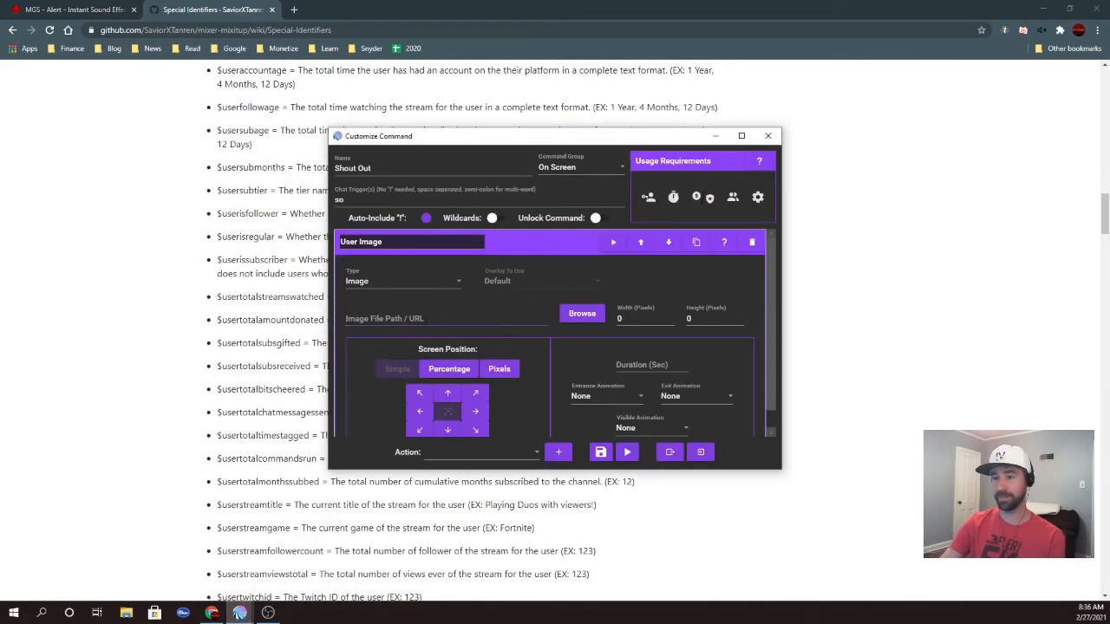
{"action": "left_click", "coordinate": [446, 316]}
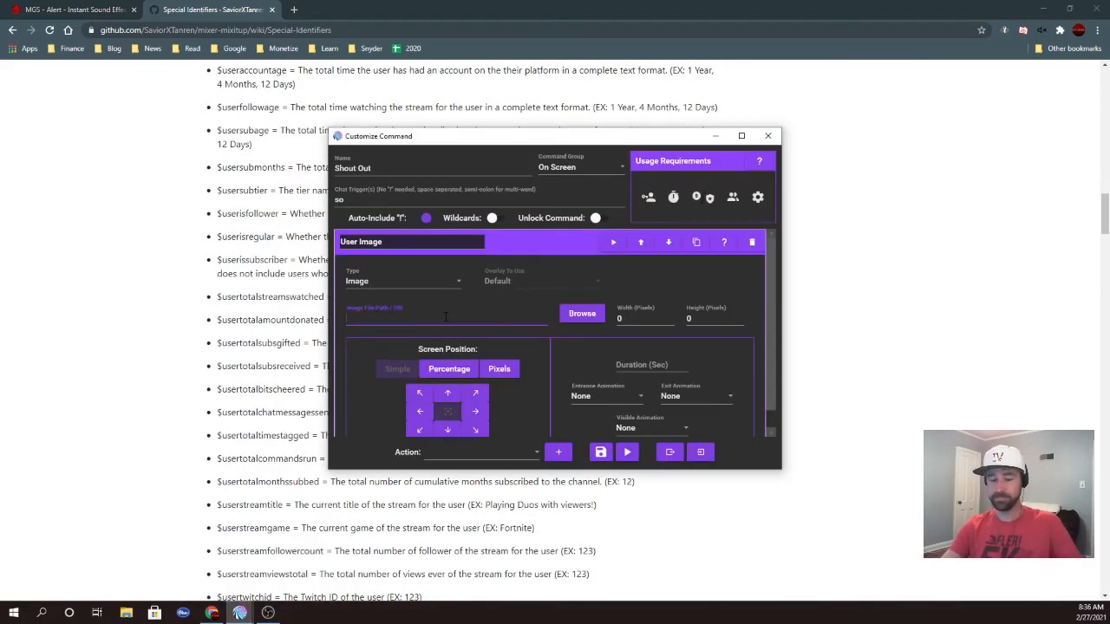
{"action": "type", "text": "$"}
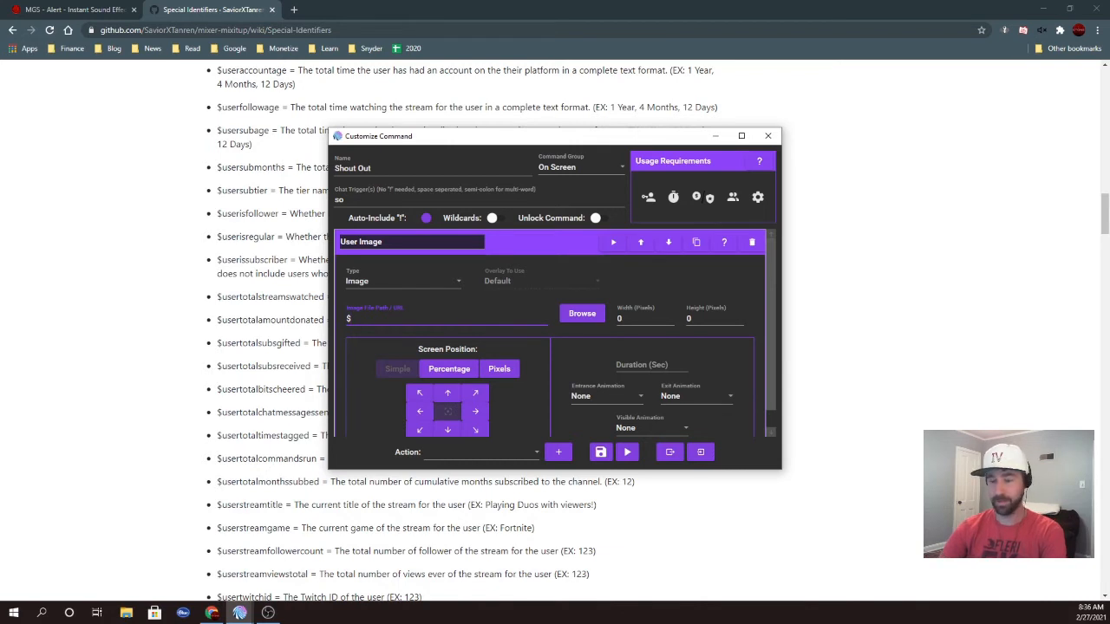
{"action": "type", "text": "target"}
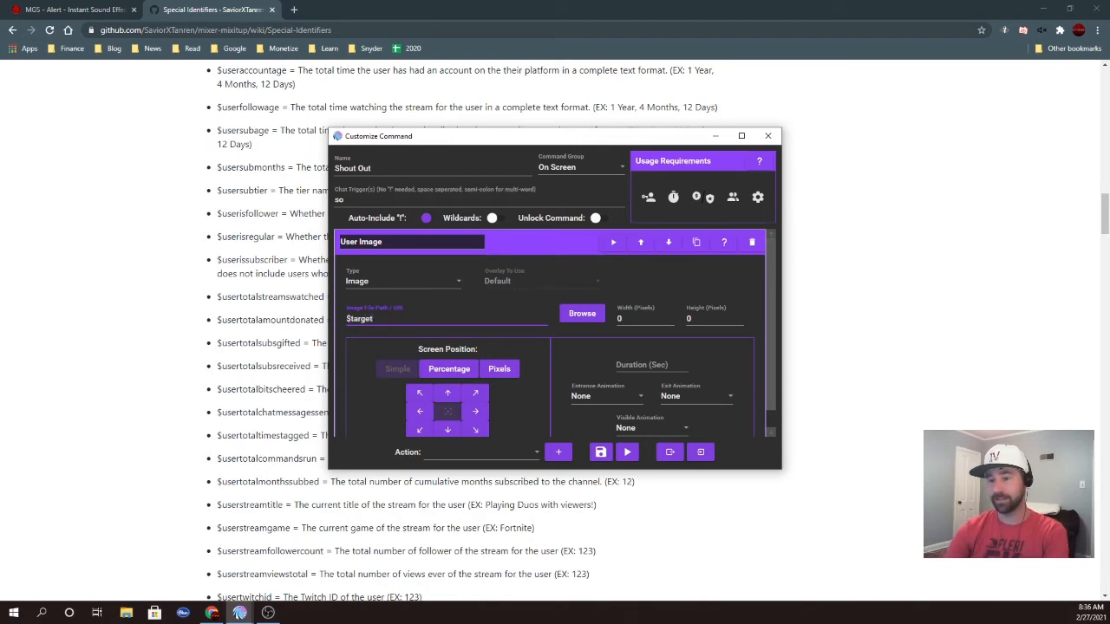
{"action": "type", "text": "user"}
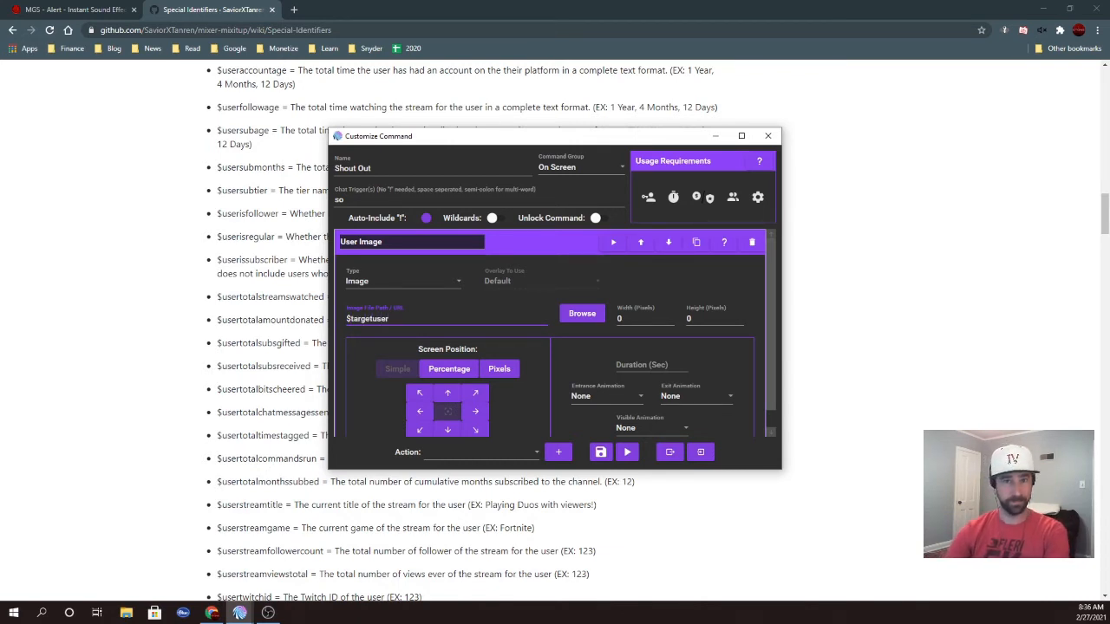
{"action": "type", "text": "avatar"}
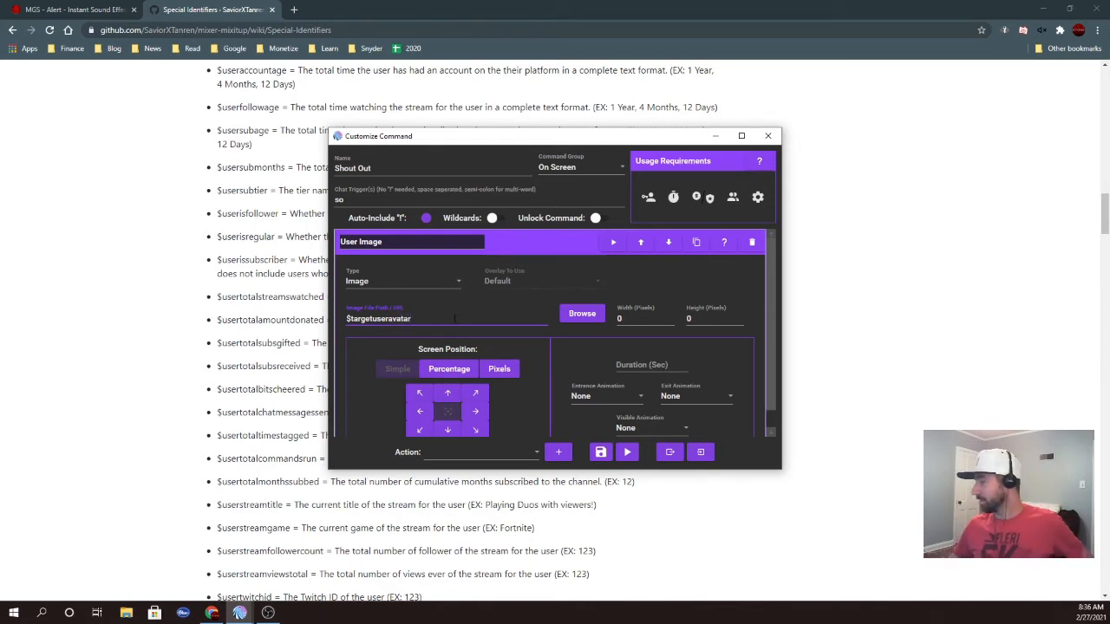
Set the user image's width and height to 200 pixels and its display duration to 5 seconds
{"action": "left_click", "coordinate": [637, 318]}
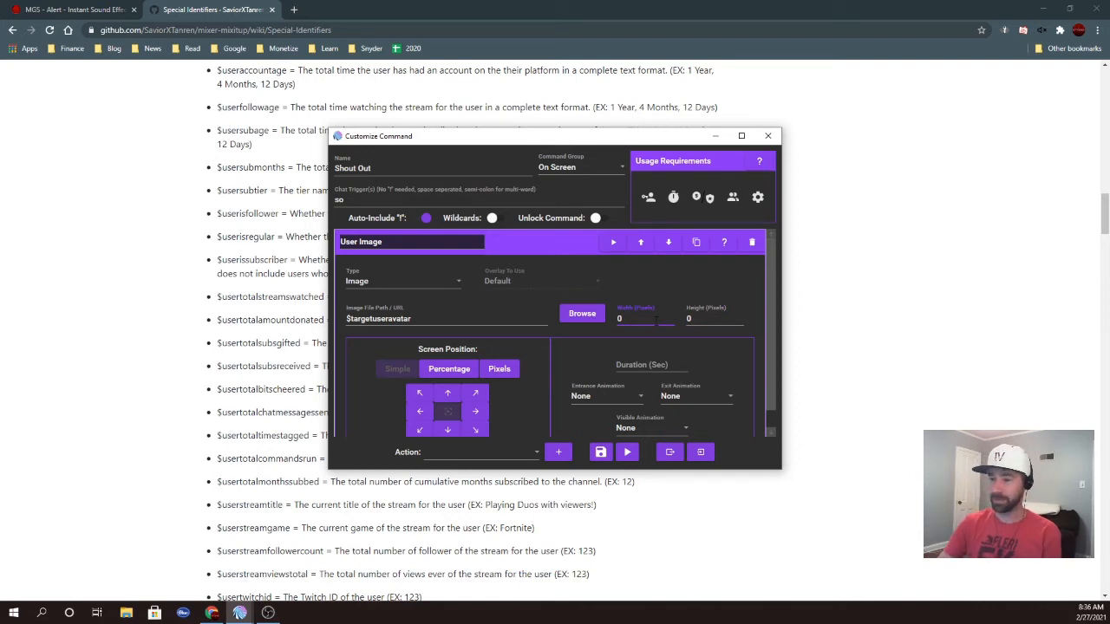
{"action": "type", "text": "200"}
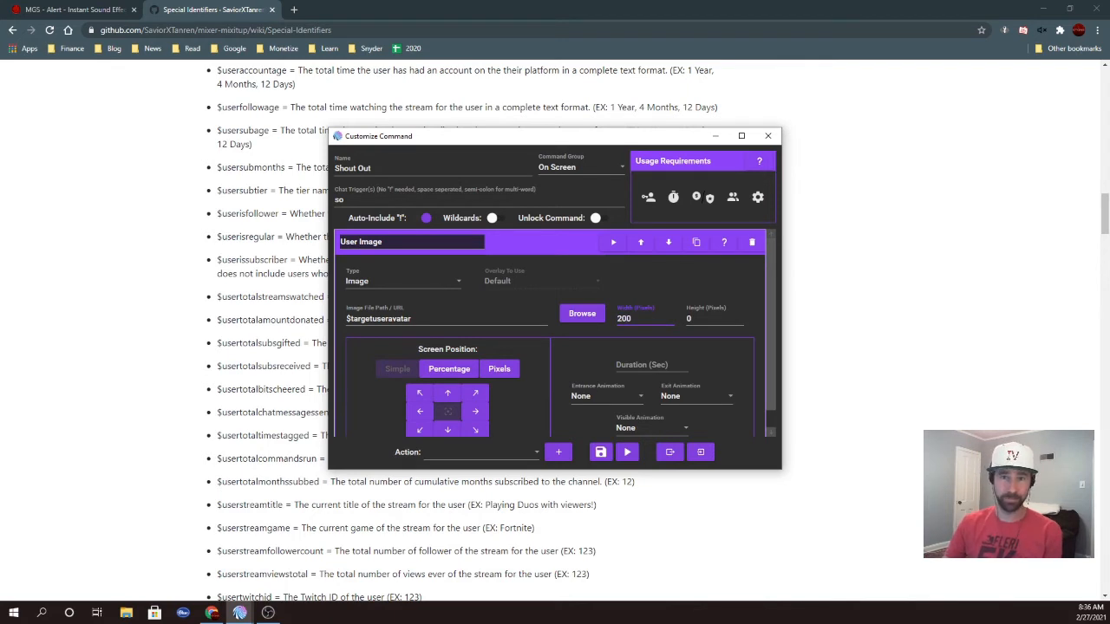
{"action": "left_click", "coordinate": [699, 320]}
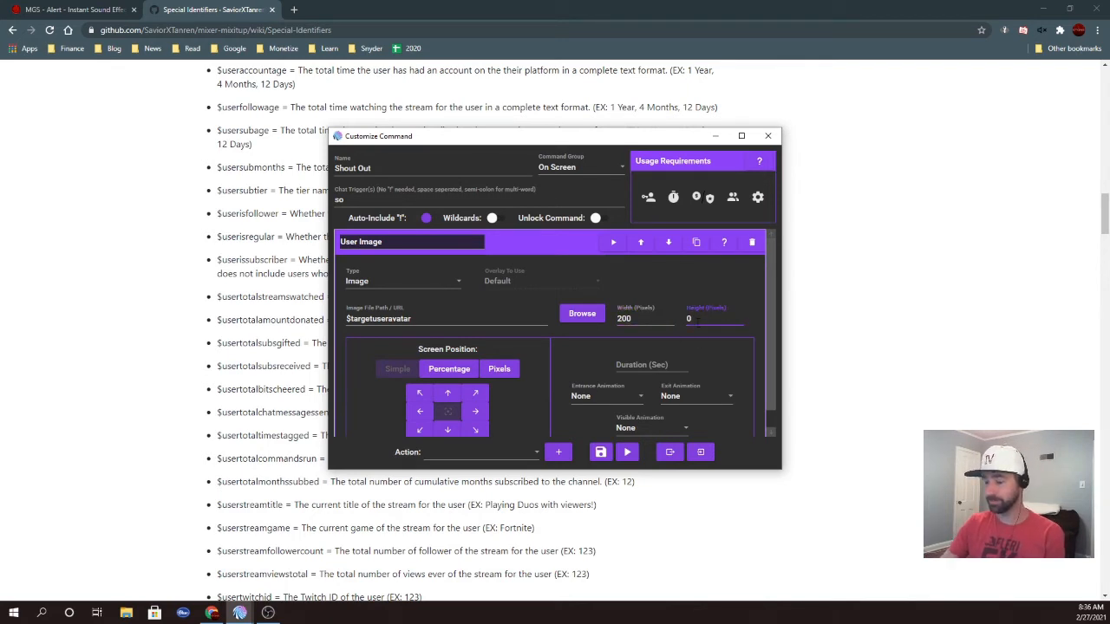
{"action": "type", "text": "200"}
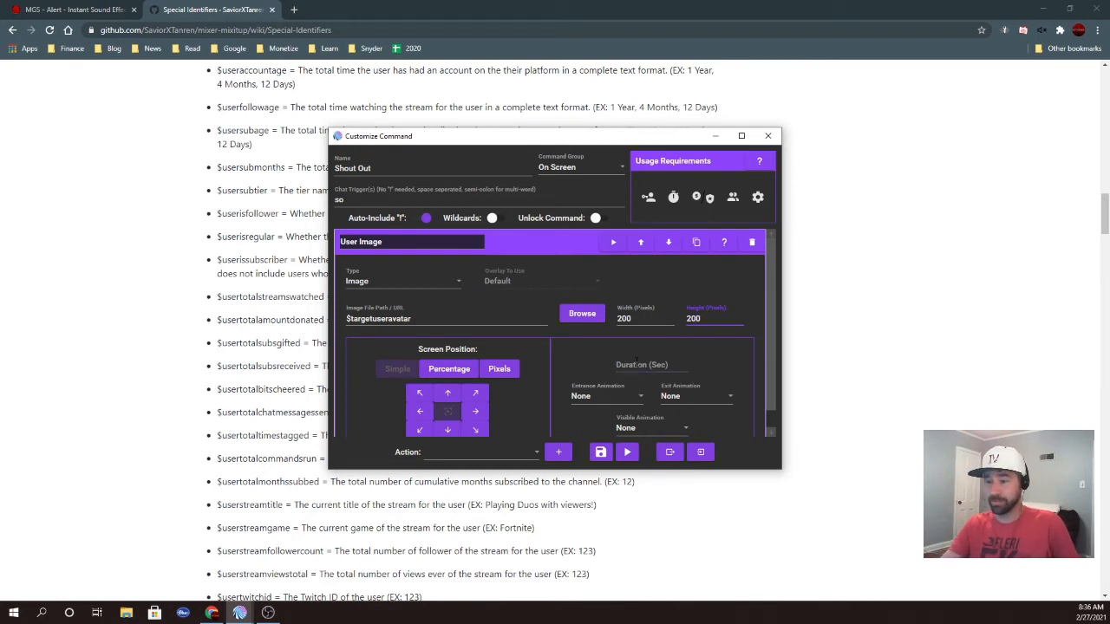
{"action": "left_click", "coordinate": [638, 364]}
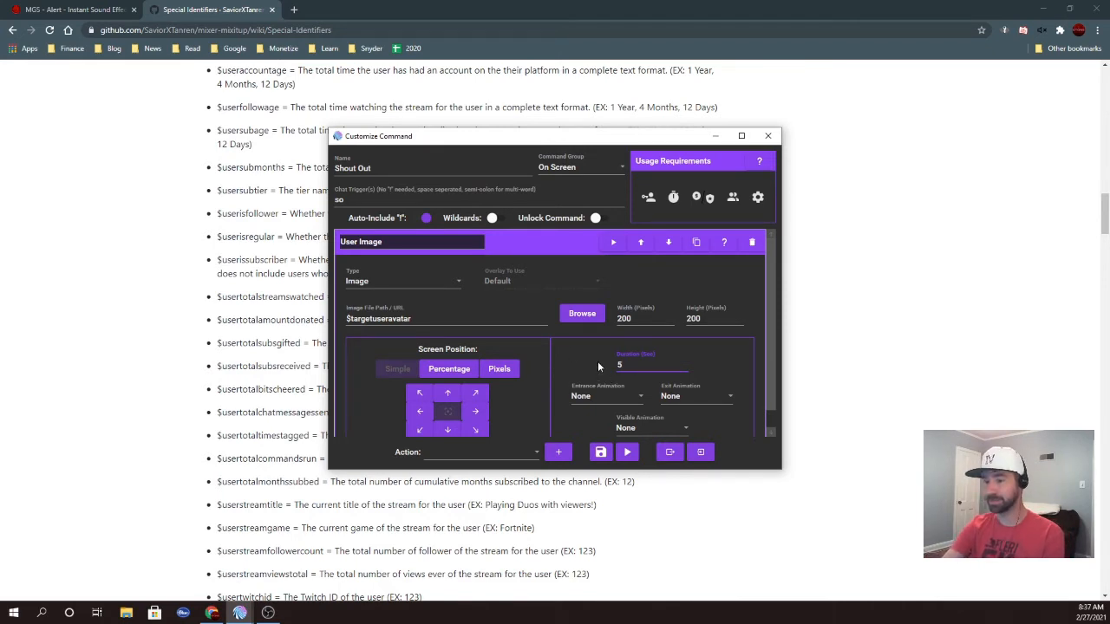
Set the image's entrance animation to Slide In Left and its exit animation to Slide Out Right
{"action": "scroll", "coordinate": [597, 360], "scroll_direction": "down", "scroll_amount": 1}
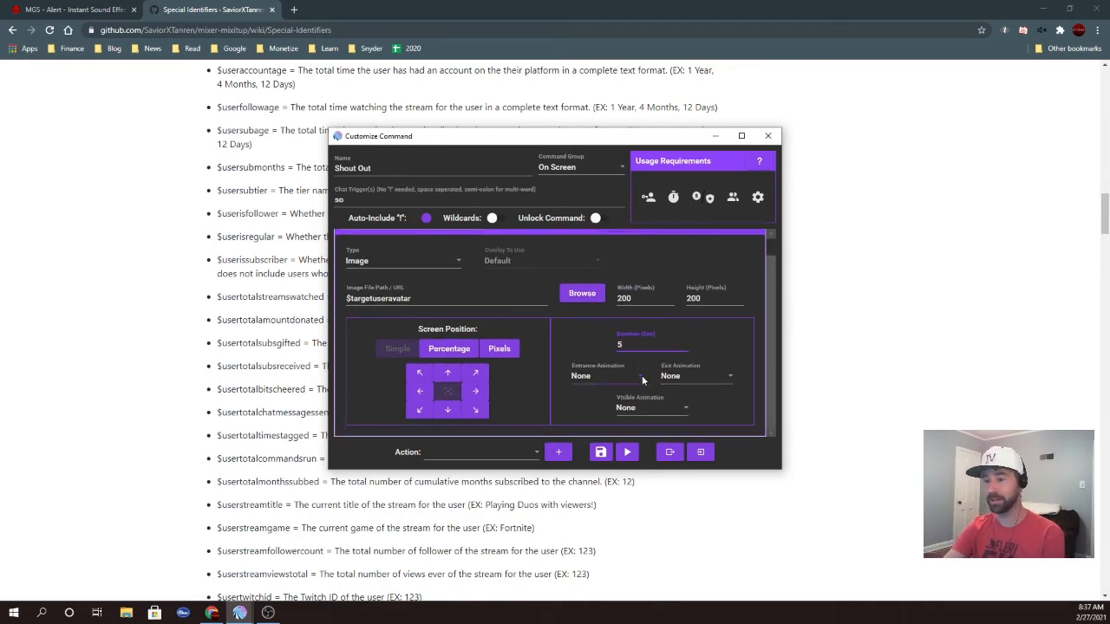
{"action": "left_click", "coordinate": [642, 376]}
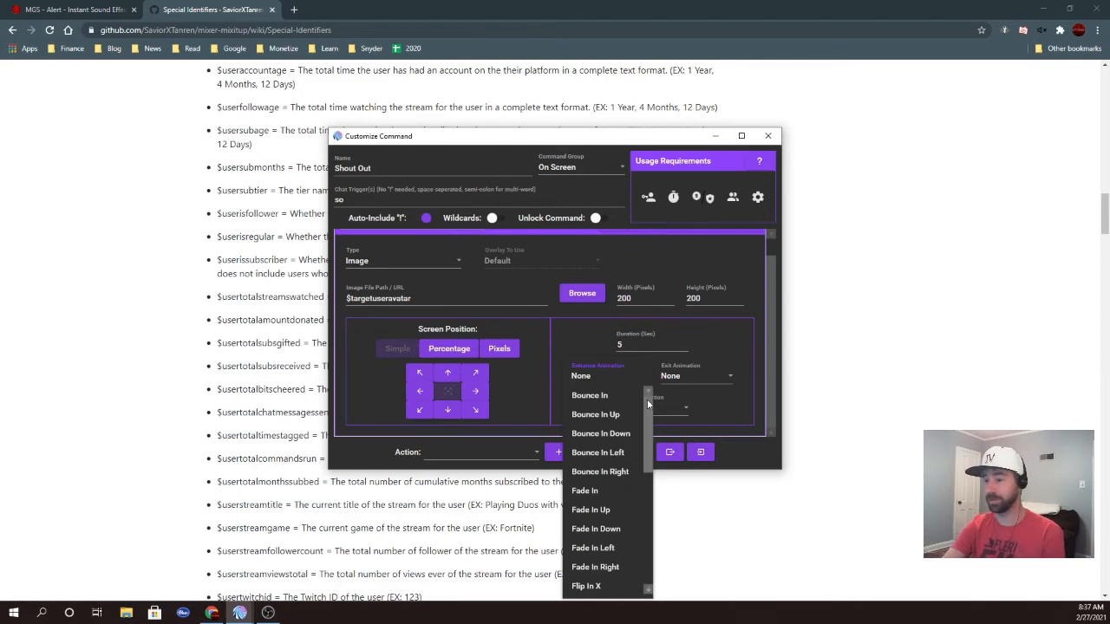
{"action": "scroll", "coordinate": [648, 404], "scroll_direction": "down", "scroll_amount": 4}
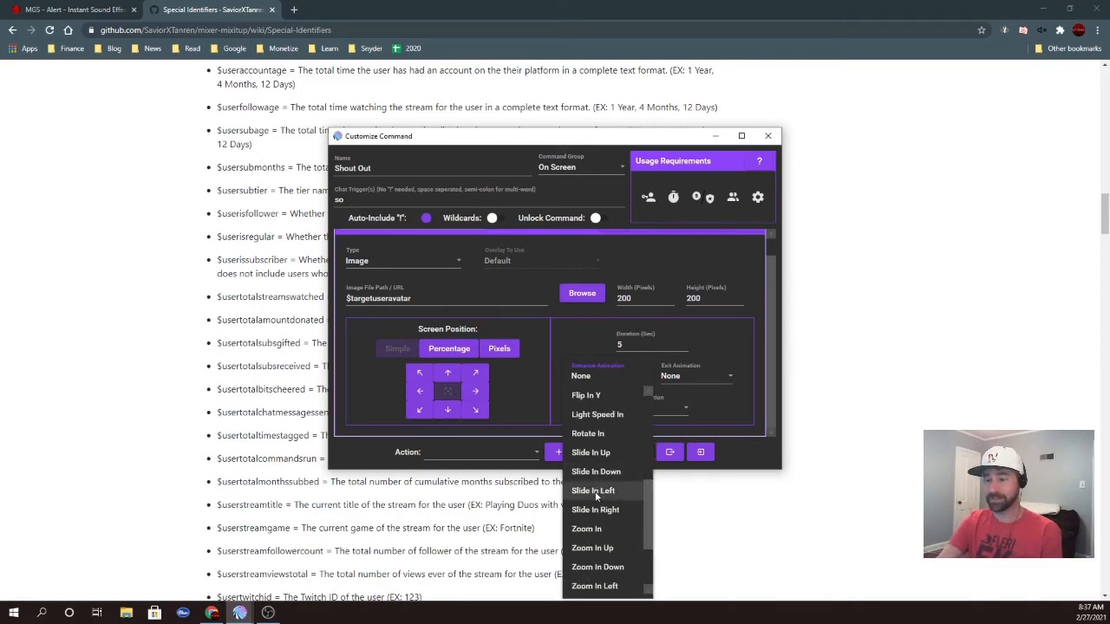
{"action": "left_click", "coordinate": [595, 492]}
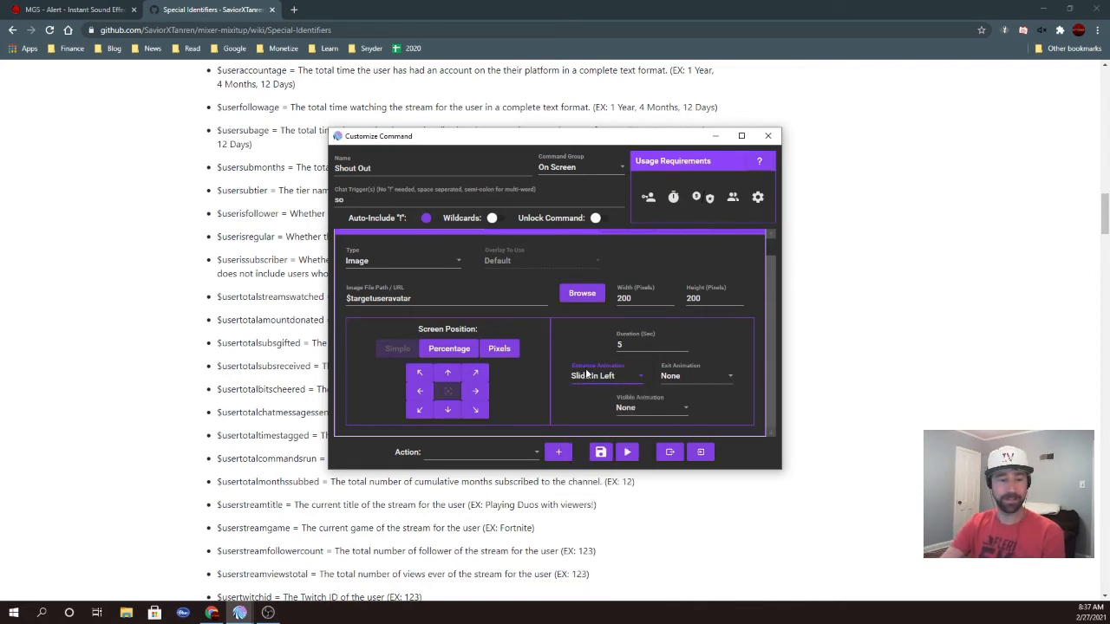
{"action": "left_click", "coordinate": [663, 382]}
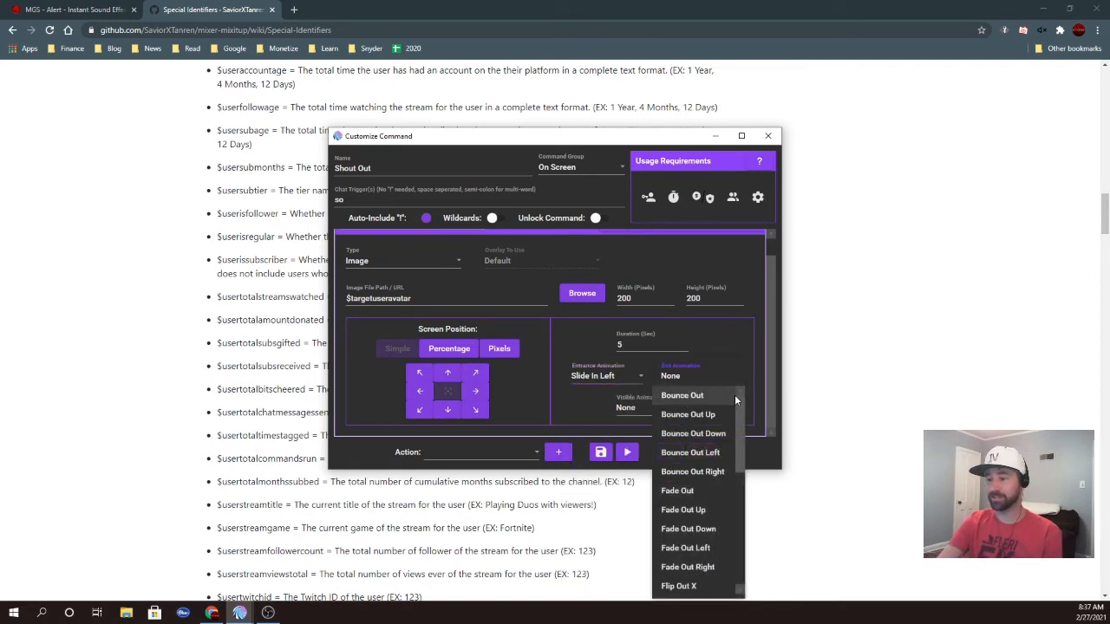
{"action": "left_click_drag", "start_coordinate": [736, 398], "coordinate": [751, 509]}
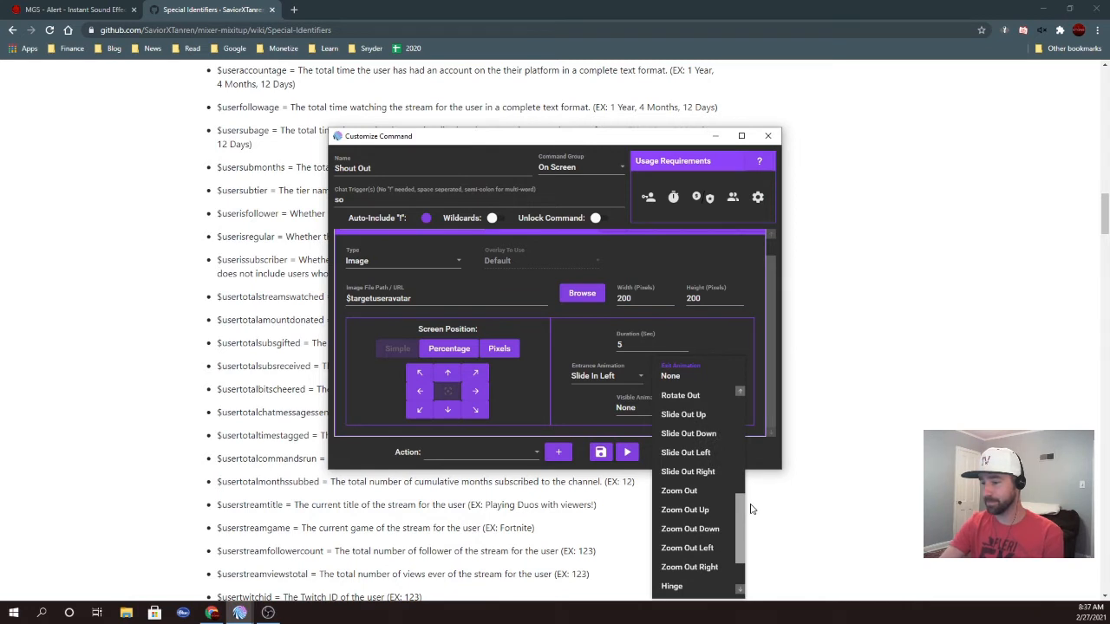
{"action": "left_click", "coordinate": [714, 473]}
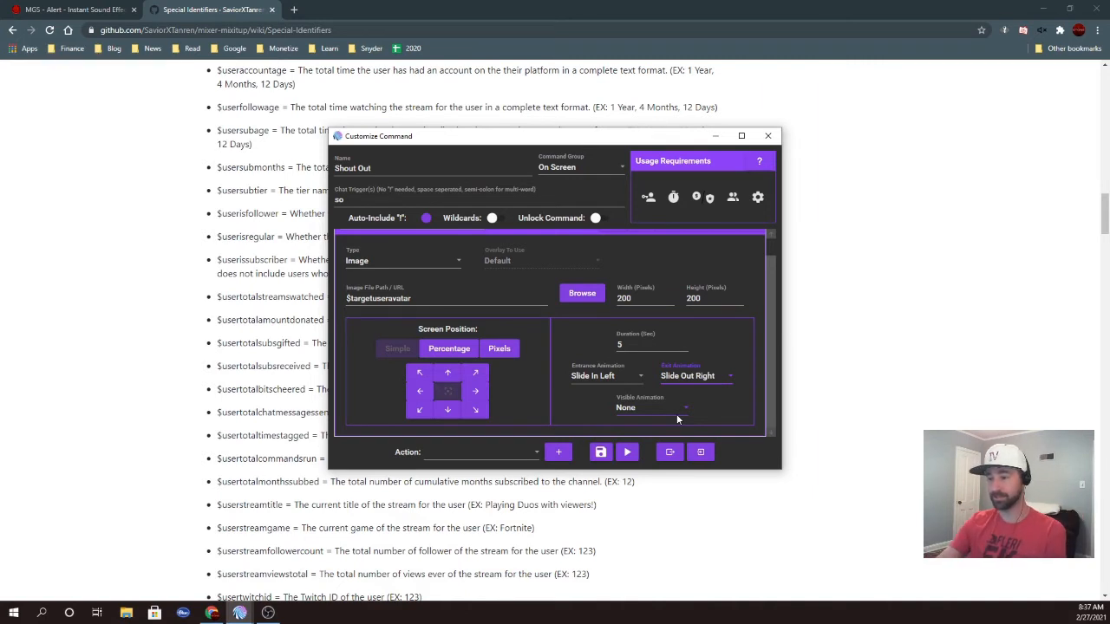
Check the simple screen position options and the centre placement of the image
{"action": "left_click", "coordinate": [479, 385]}
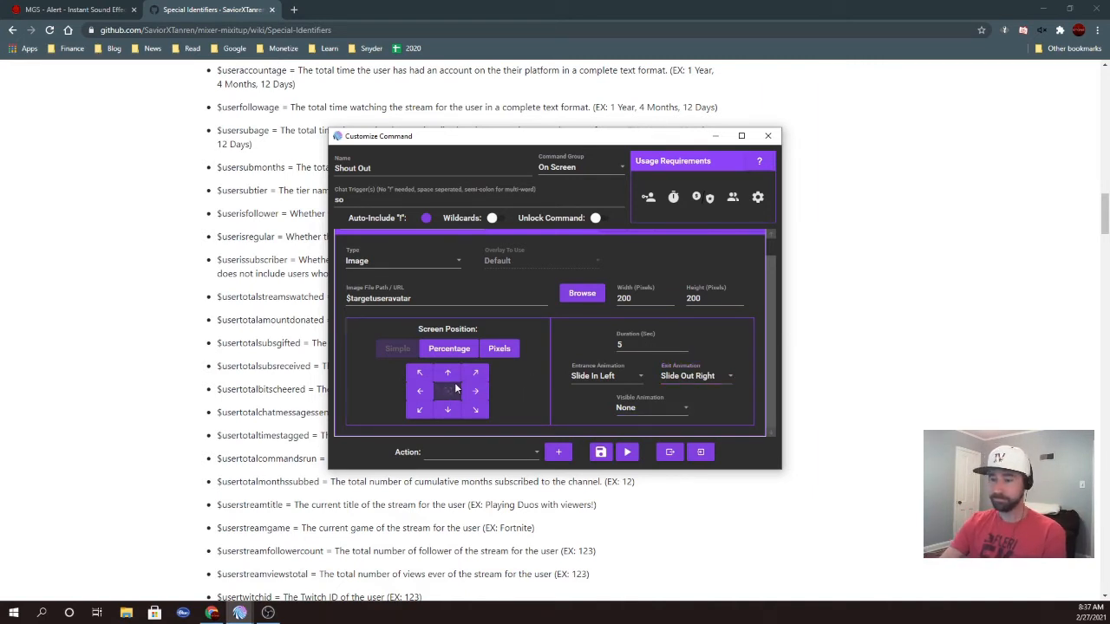
{"action": "scroll", "coordinate": [468, 329], "scroll_direction": "up", "scroll_amount": 1}
{"action": "scroll", "coordinate": [534, 351], "scroll_direction": "down", "scroll_amount": 1}
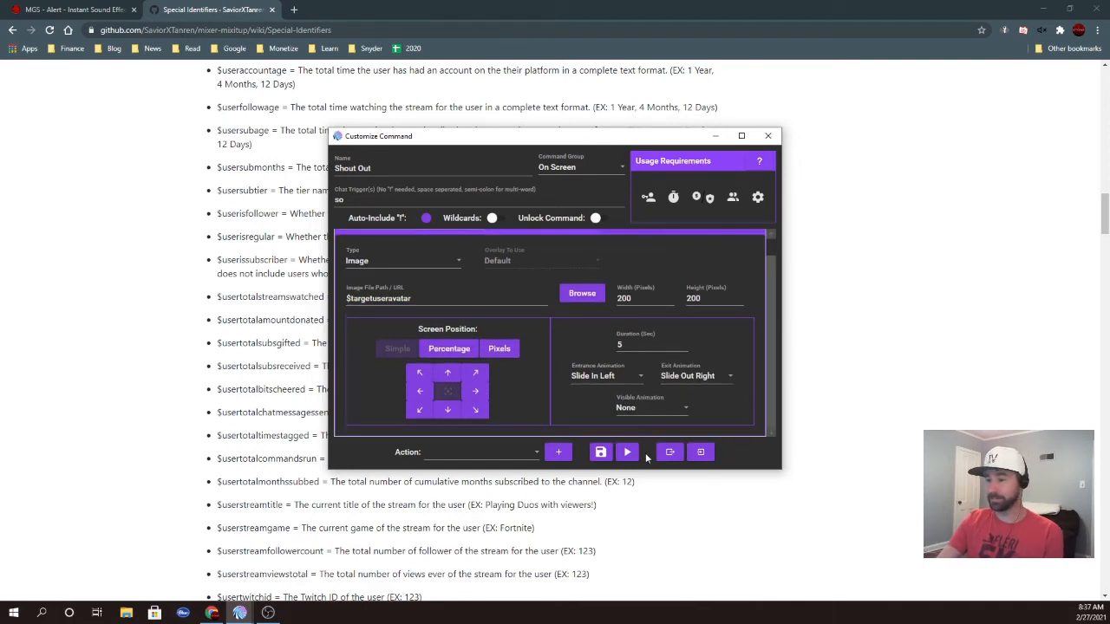
Test-run the User Image action and collapse it in the command's action list
{"action": "scroll", "coordinate": [603, 374], "scroll_direction": "up", "scroll_amount": 1}
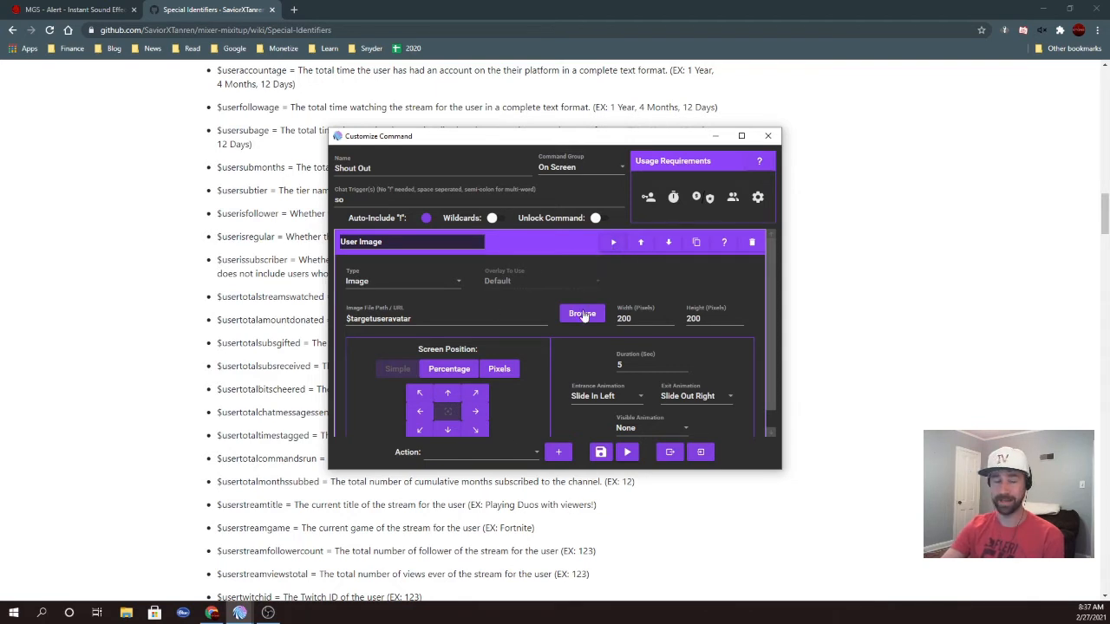
{"action": "left_click", "coordinate": [613, 242]}
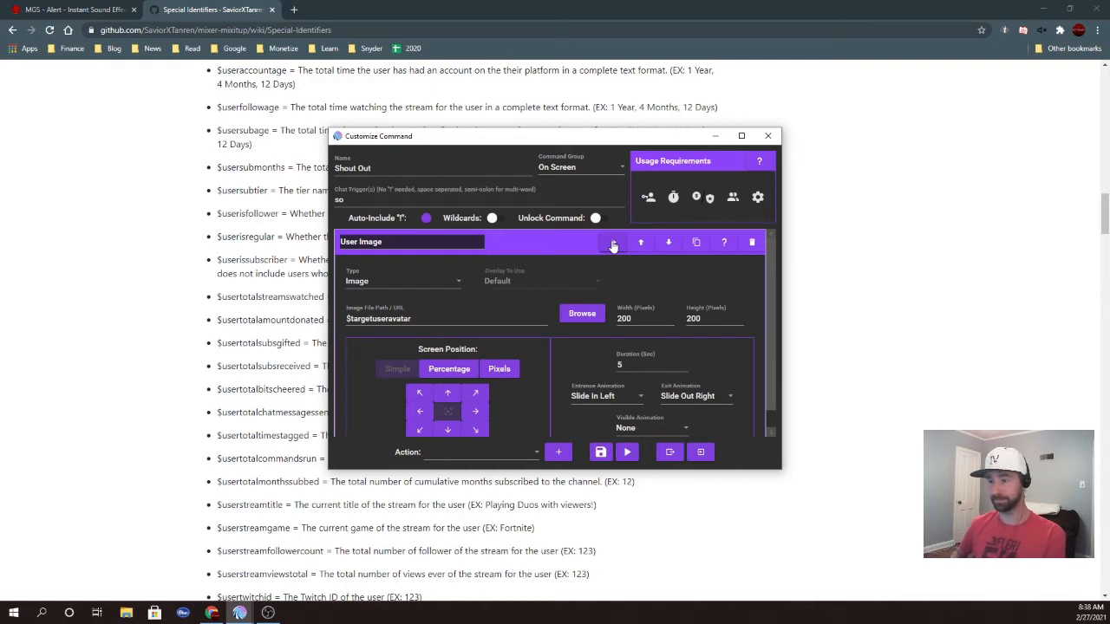
{"action": "left_click", "coordinate": [581, 243]}
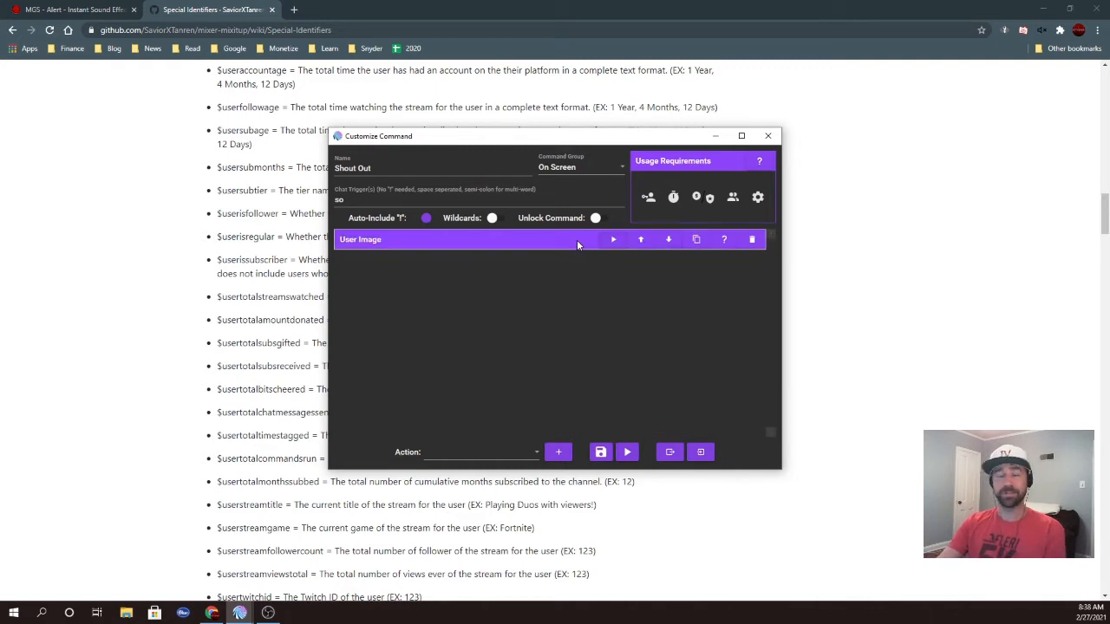
Add a second Overlay (Images & Videos) action to the Shout Out command and set its type to Text
{"action": "left_click", "coordinate": [535, 453]}
{"action": "scroll", "coordinate": [494, 364], "scroll_direction": "down", "scroll_amount": 2}
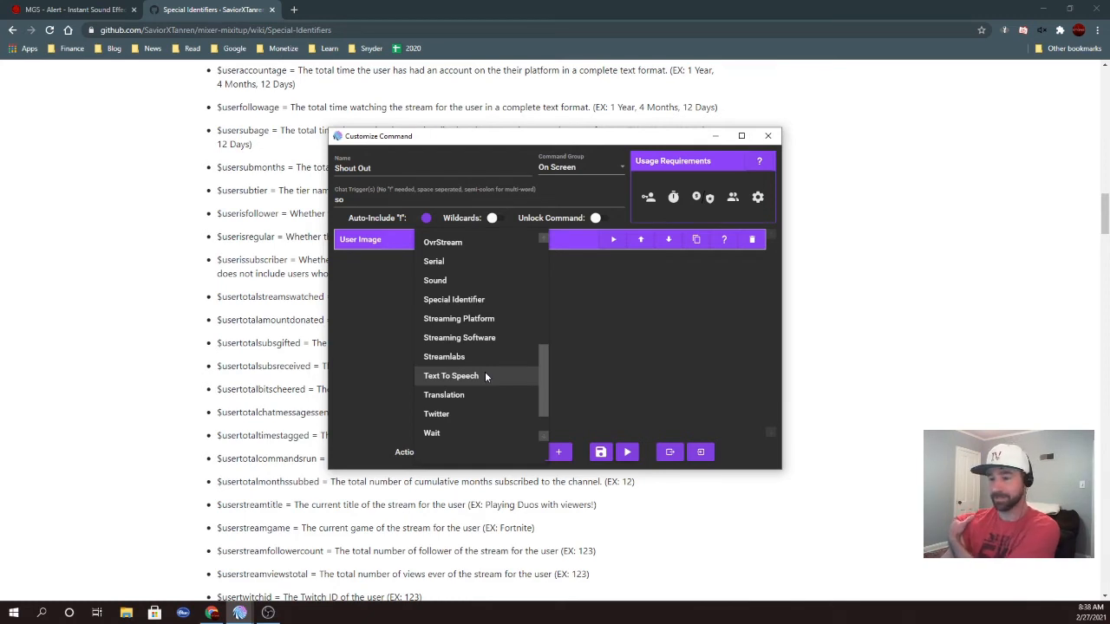
{"action": "scroll", "coordinate": [476, 369], "scroll_direction": "up", "scroll_amount": 3}
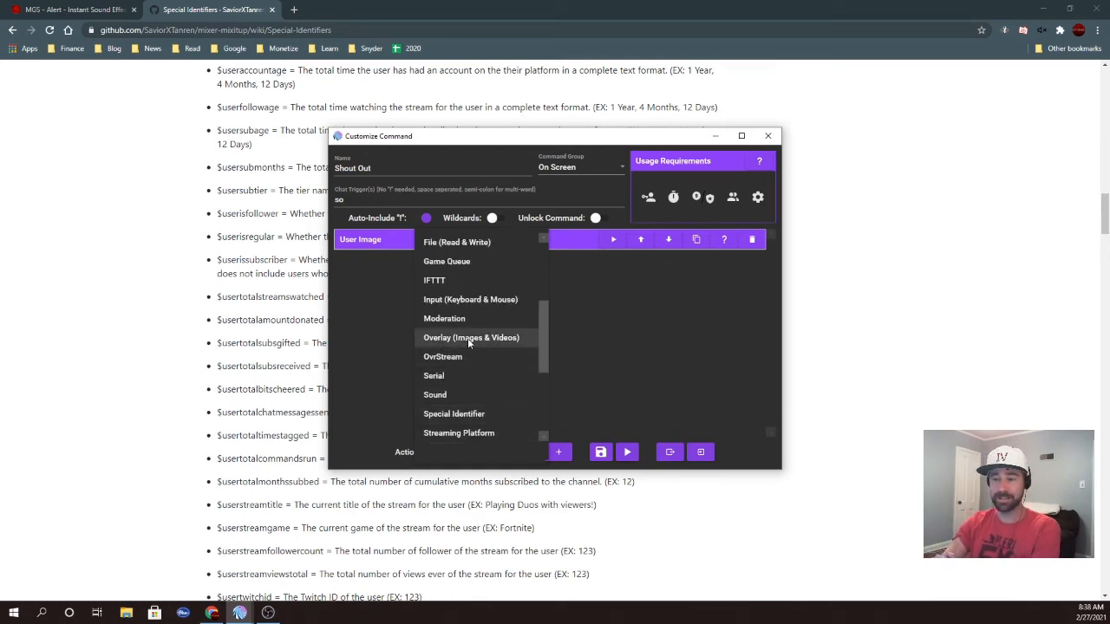
{"action": "left_click", "coordinate": [507, 340]}
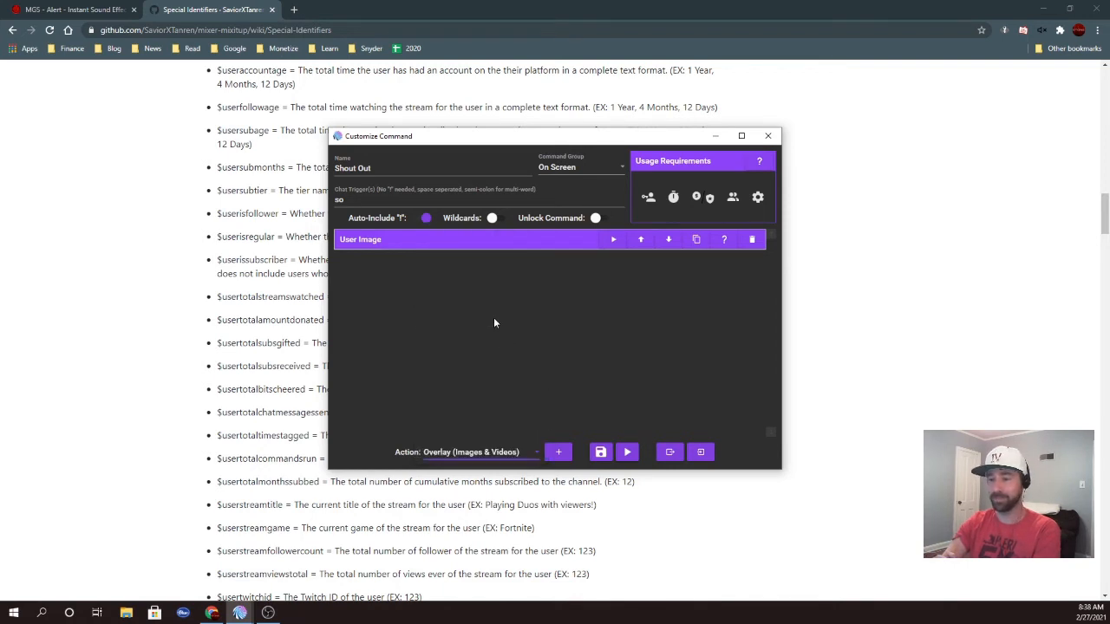
{"action": "left_click", "coordinate": [558, 452]}
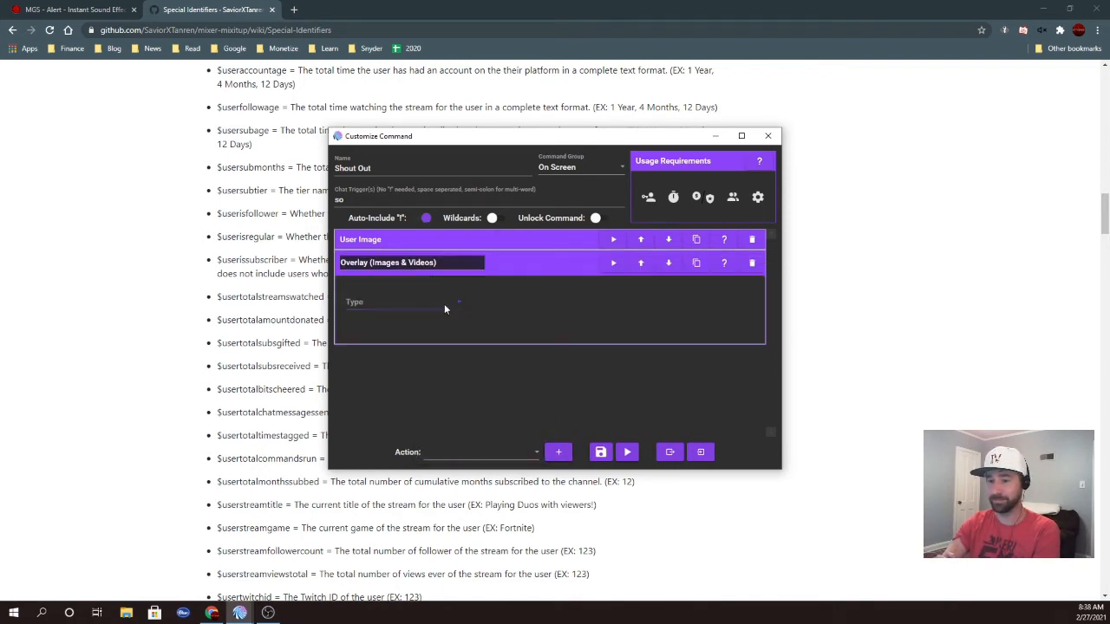
{"action": "left_click", "coordinate": [460, 310]}
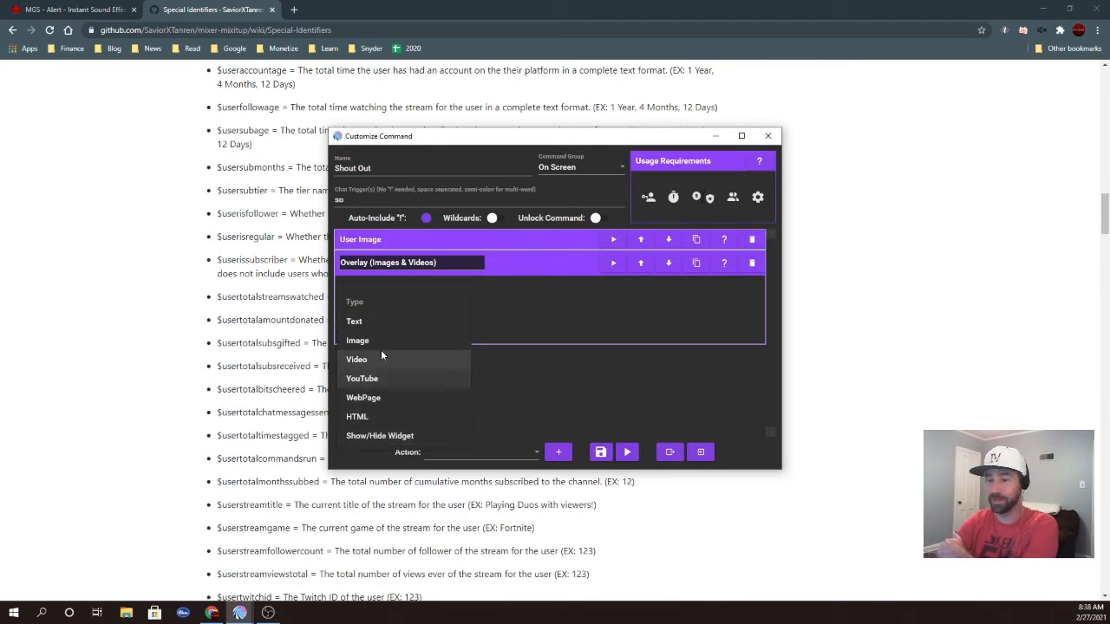
{"action": "left_click", "coordinate": [368, 320]}
Rename the new overlay action as Text and keep its settings expanded
{"action": "left_click_drag", "start_coordinate": [445, 262], "coordinate": [316, 255]}
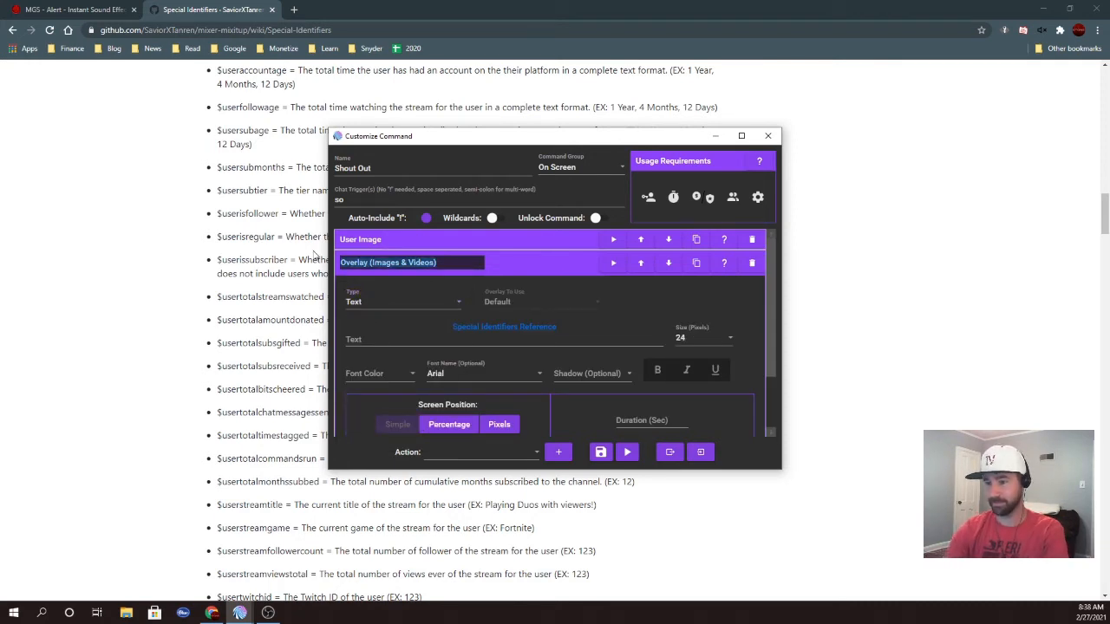
{"action": "type", "text": "User"}
{"action": "key", "text": "BackSpace"}
{"action": "key", "text": "BackSpace"}
{"action": "key", "text": "BackSpace"}
{"action": "key", "text": "BackSpace"}
{"action": "type", "text": "Te"}
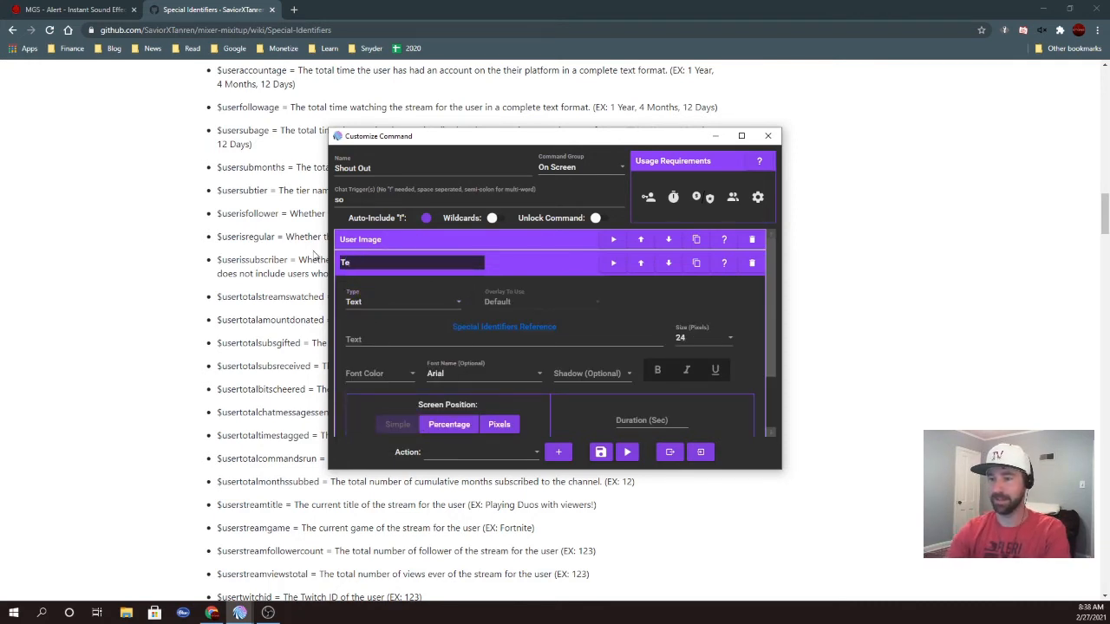
{"action": "type", "text": "xt"}
{"action": "left_click", "coordinate": [548, 270]}
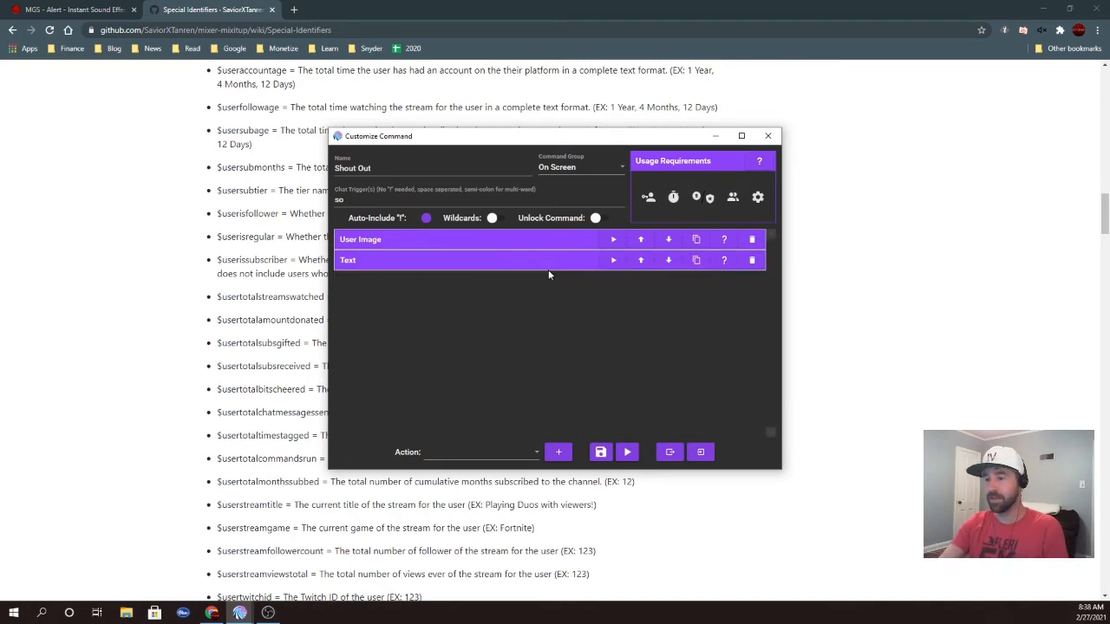
{"action": "left_click", "coordinate": [548, 270]}
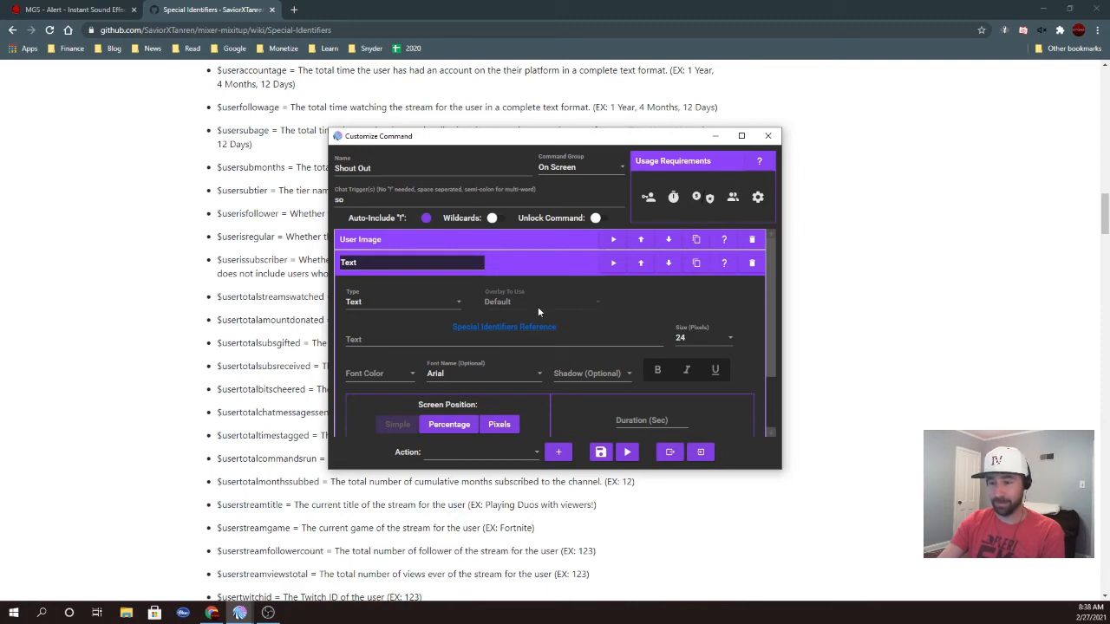
Enter "Go Check Out $targetusername" as the overlay text
{"action": "left_click", "coordinate": [413, 339]}
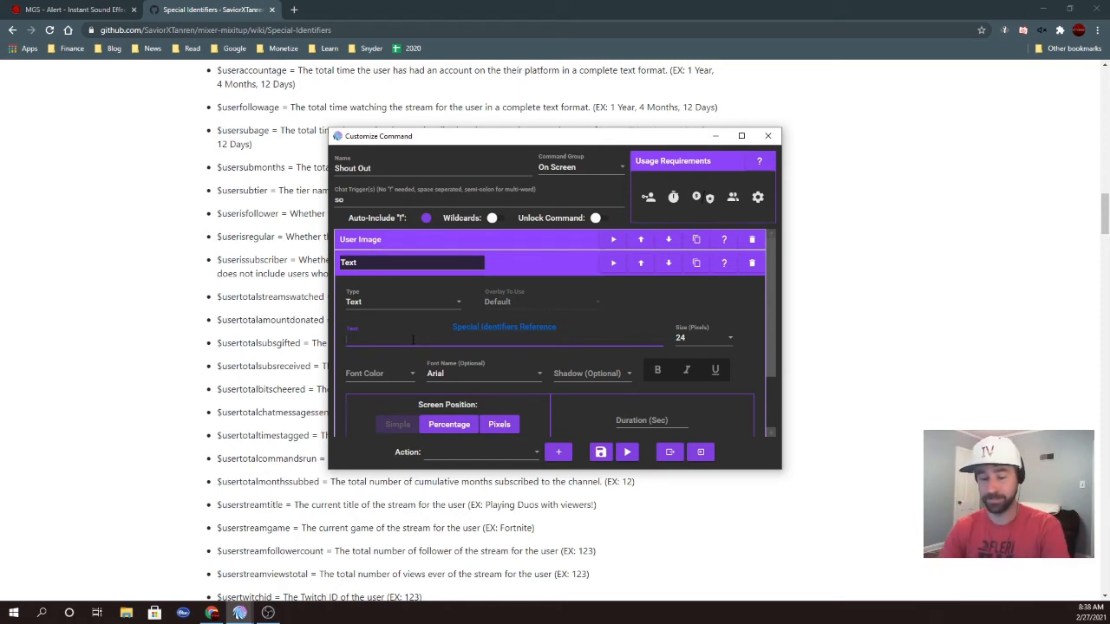
{"action": "type", "text": "Che"}
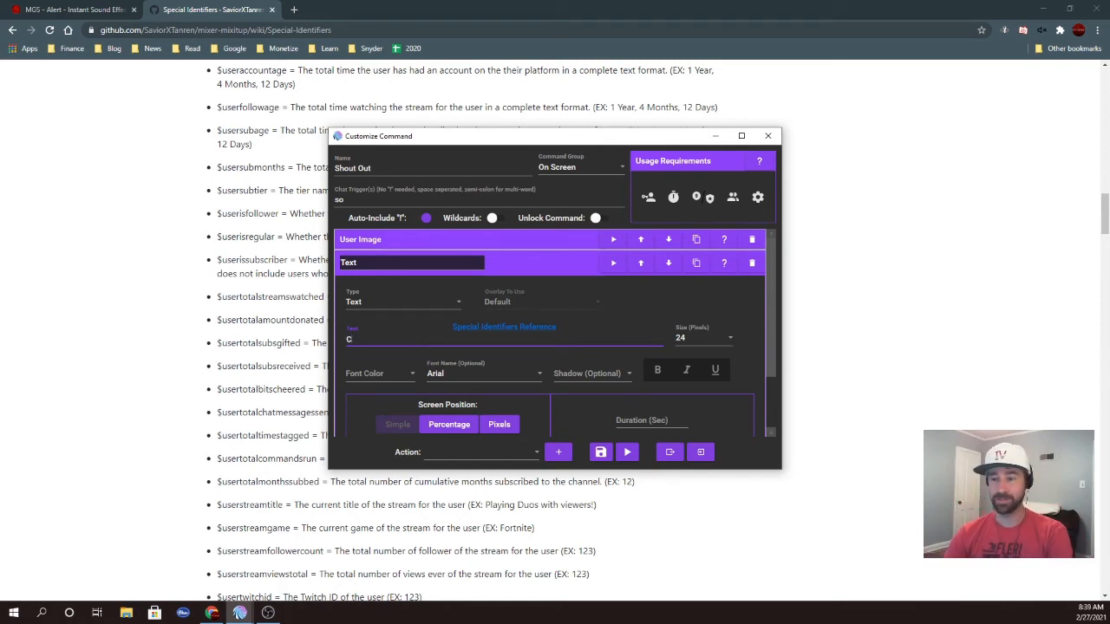
{"action": "key", "text": "BackSpace"}
{"action": "key", "text": "BackSpace"}
{"action": "key", "text": "BackSpace"}
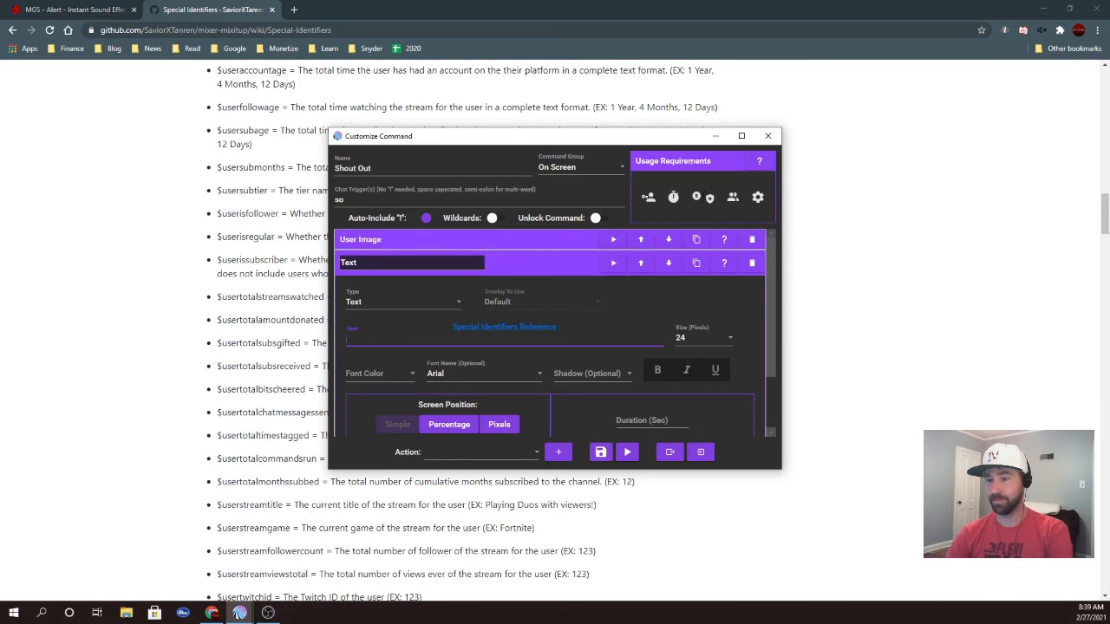
{"action": "type", "text": "Go"}
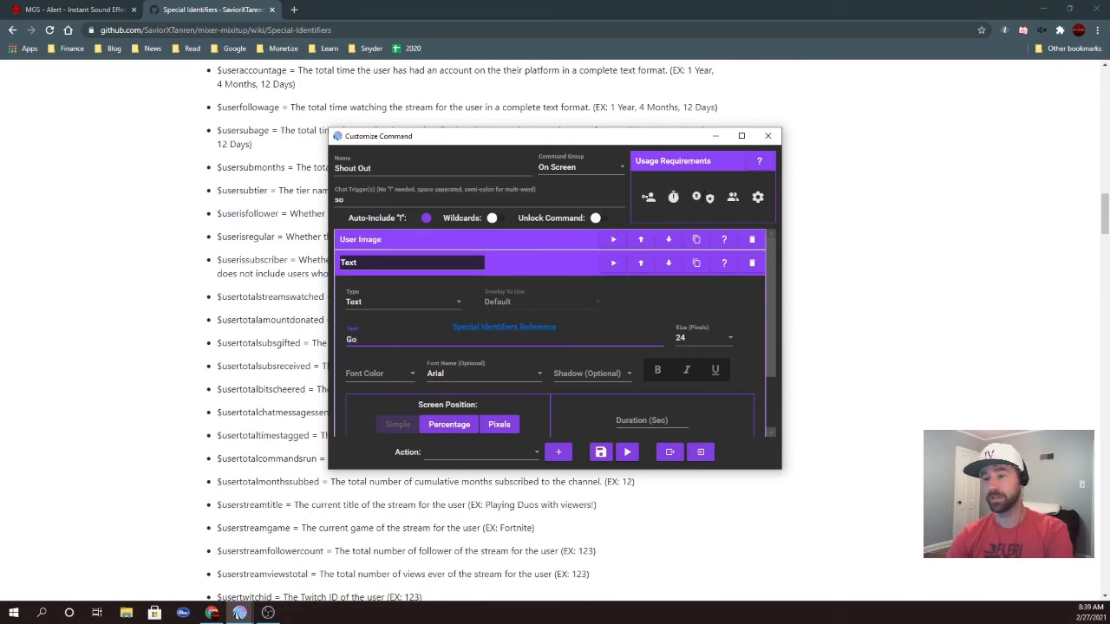
{"action": "type", "text": " Check Out"}
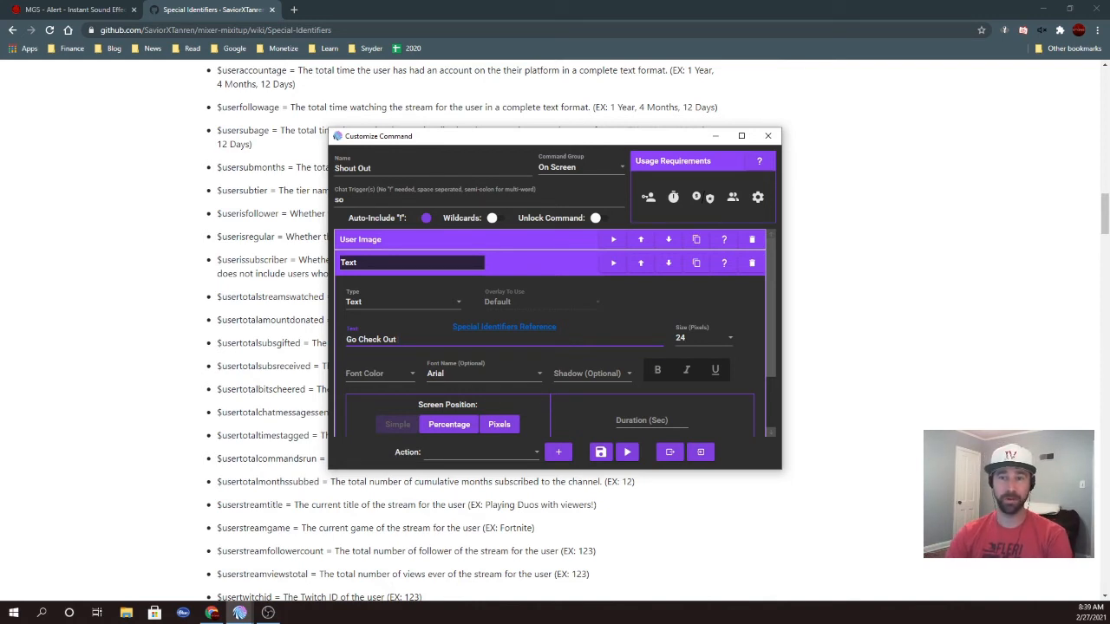
{"action": "type", "text": "$"}
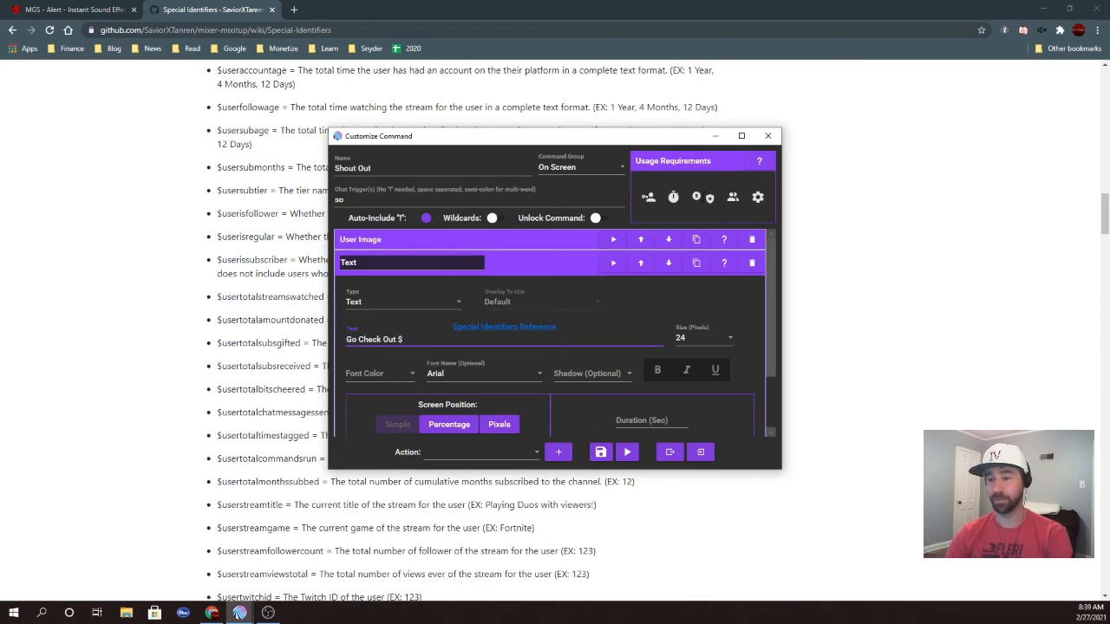
{"action": "type", "text": "targetuser"}
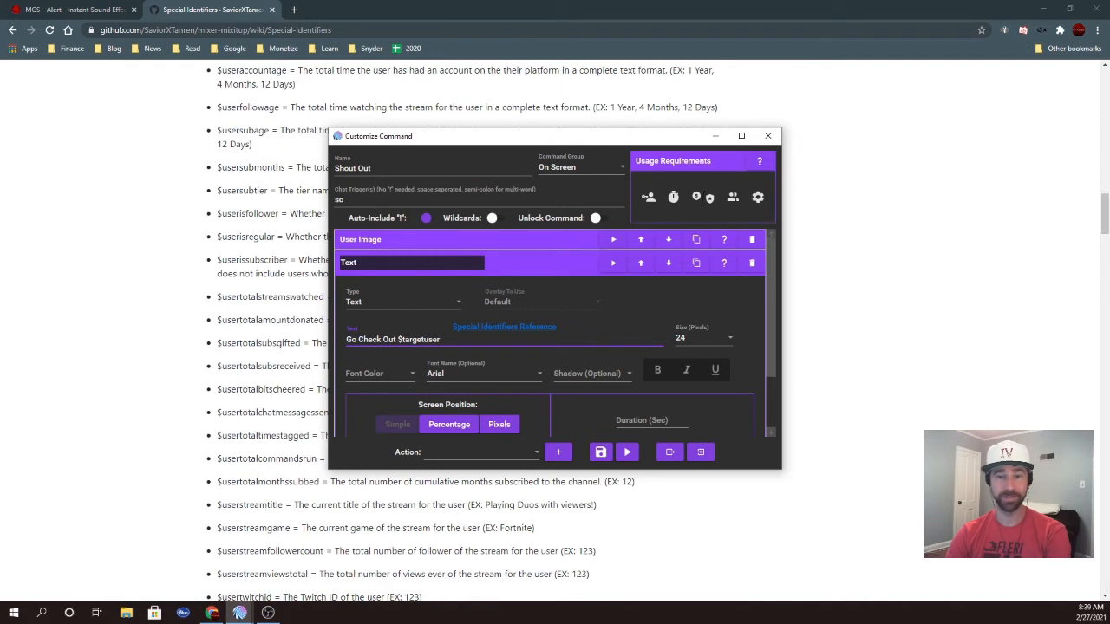
{"action": "type", "text": "n"}
{"action": "key", "text": "BackSpace"}
{"action": "key", "text": "BackSpace"}
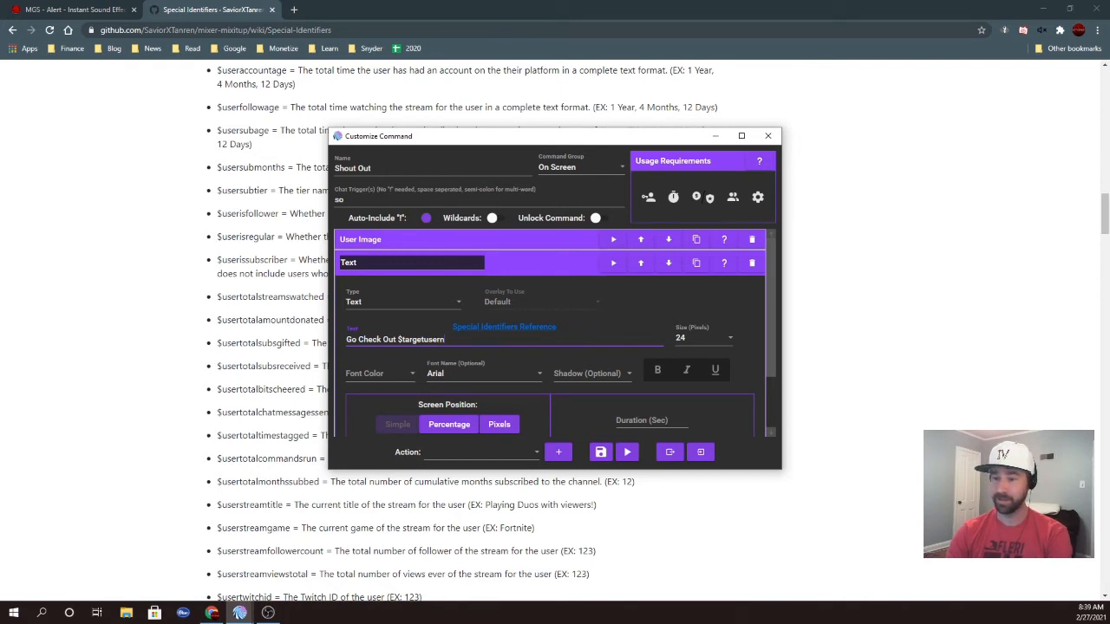
{"action": "key", "text": "BackSpace"}
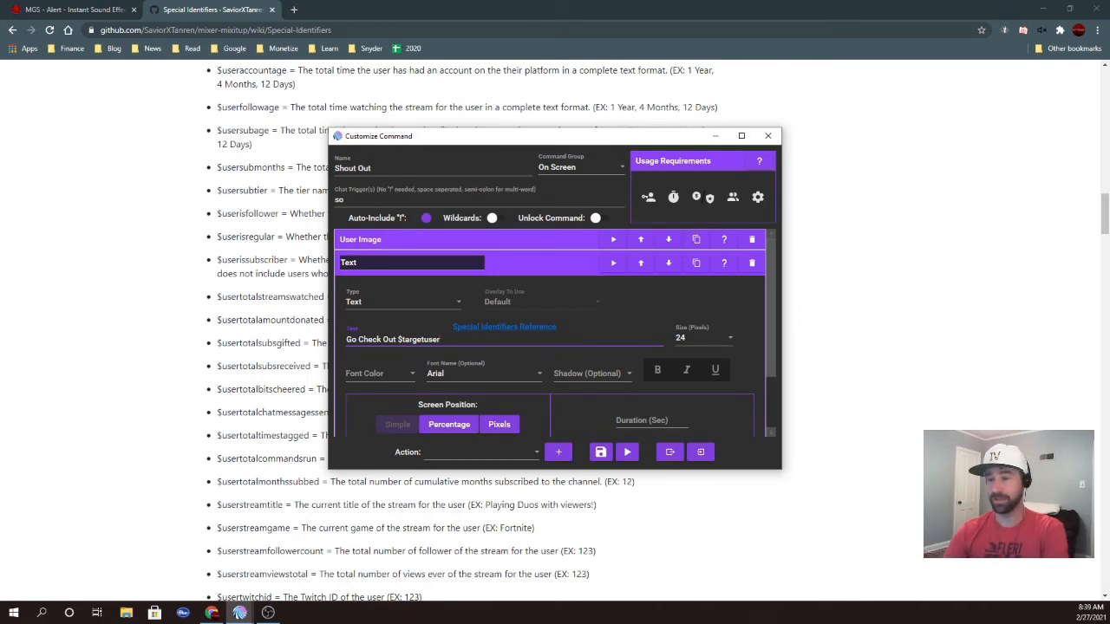
{"action": "type", "text": "name"}
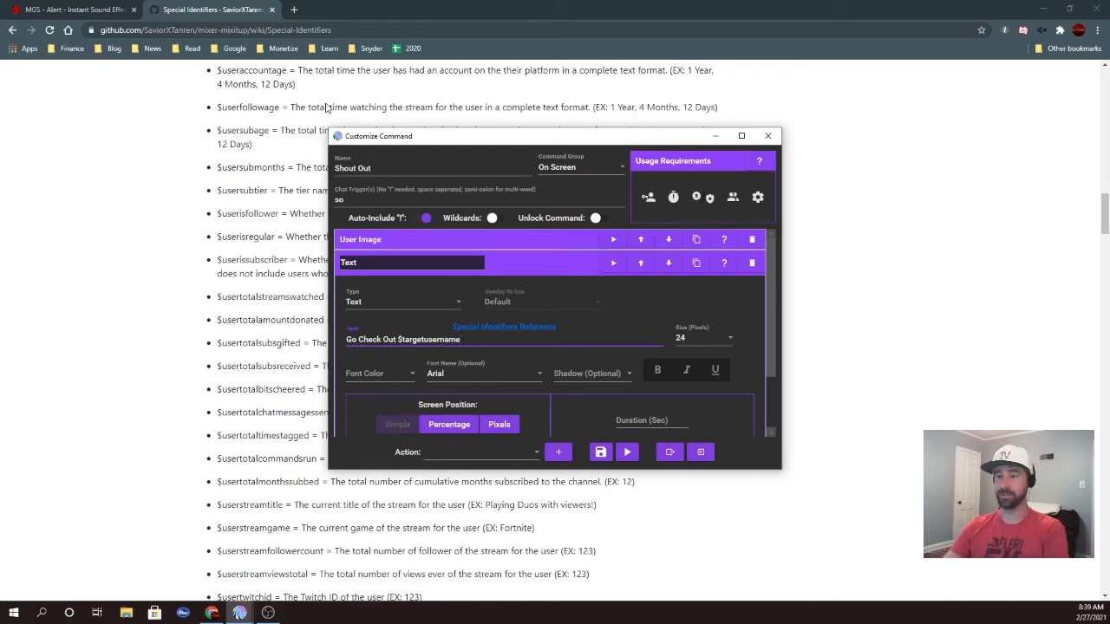
Check the $username entry in the Special Identifiers wiki page and return to the command editor
{"action": "left_click", "coordinate": [269, 201]}
{"action": "scroll", "coordinate": [269, 201], "scroll_direction": "up", "scroll_amount": 5}
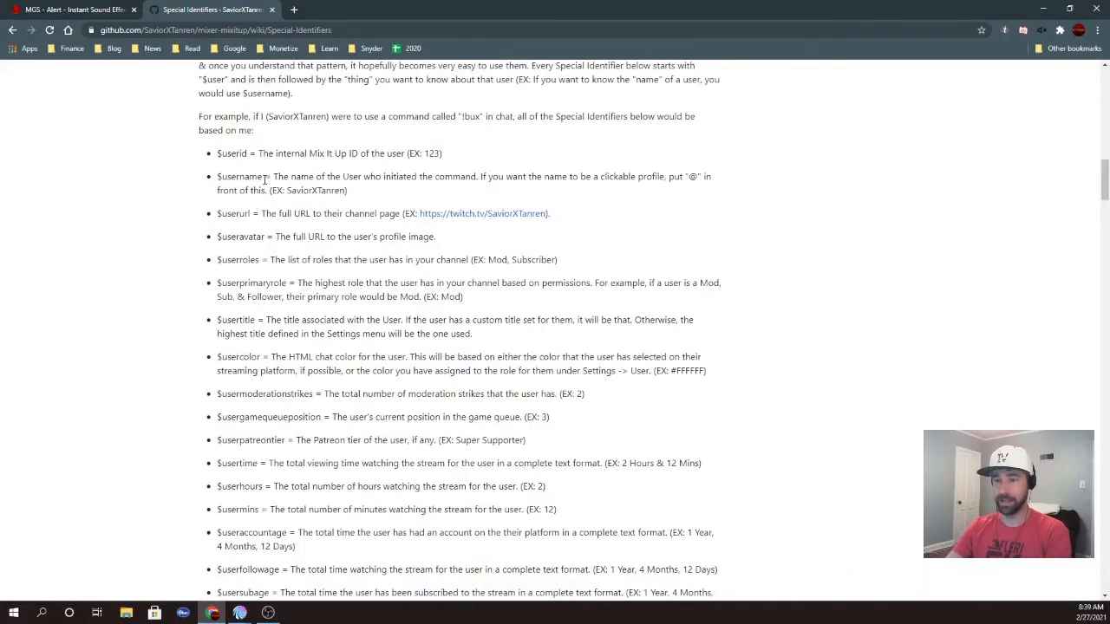
{"action": "left_click_drag", "start_coordinate": [261, 177], "coordinate": [216, 177]}
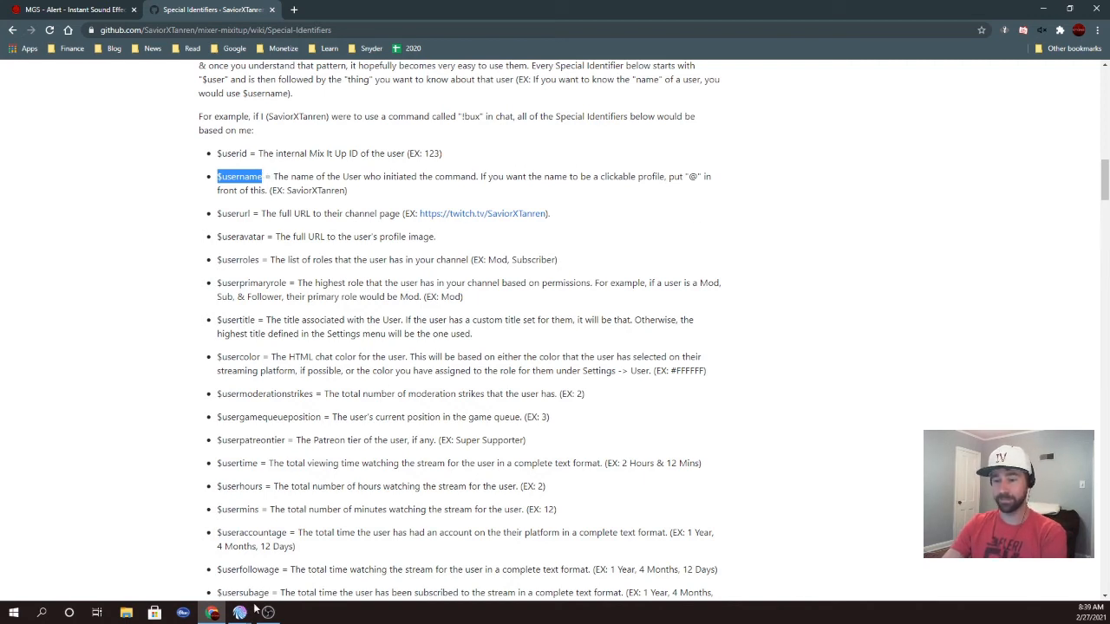
{"action": "mouse_move", "coordinate": [243, 611]}
{"action": "left_click", "coordinate": [294, 566]}
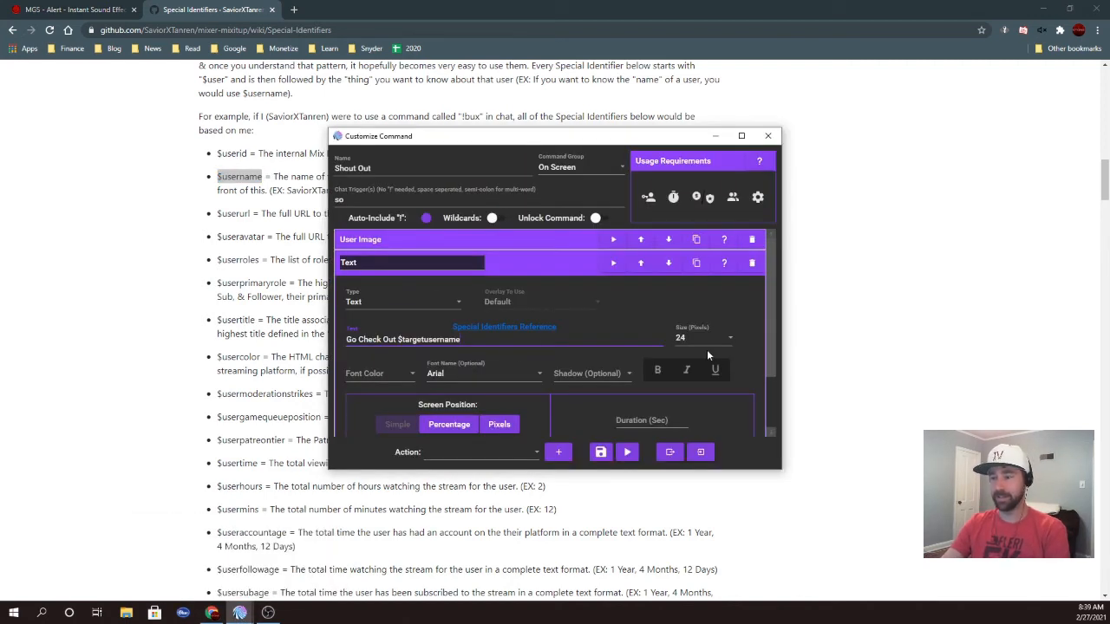
Set the overlay text's size to 84 pixels and its font color to Red
{"action": "left_click", "coordinate": [728, 338]}
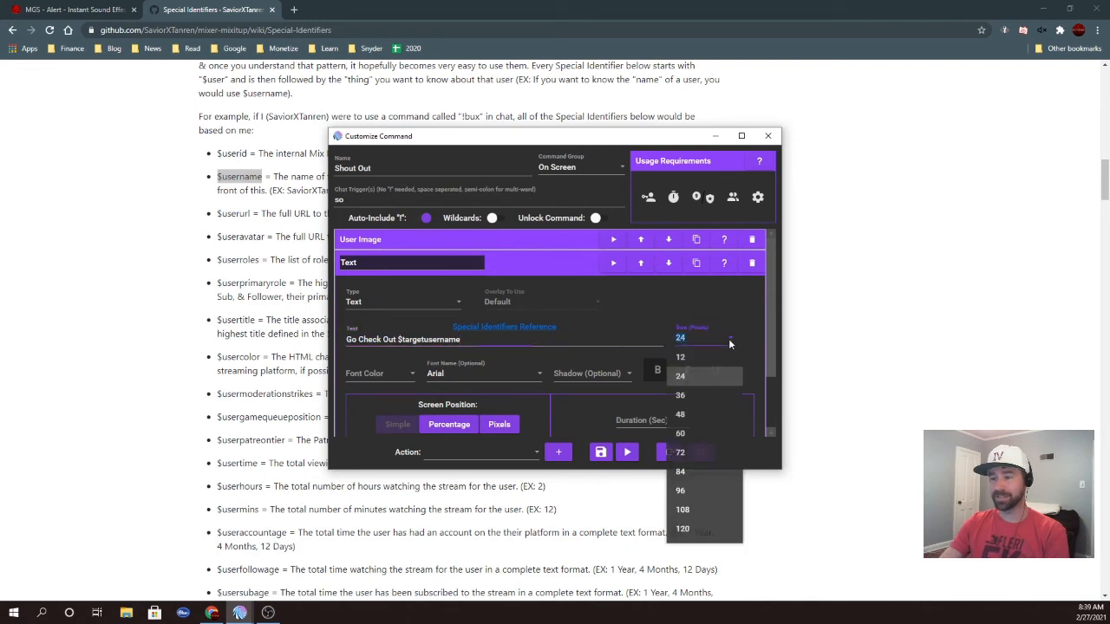
{"action": "left_click", "coordinate": [691, 471]}
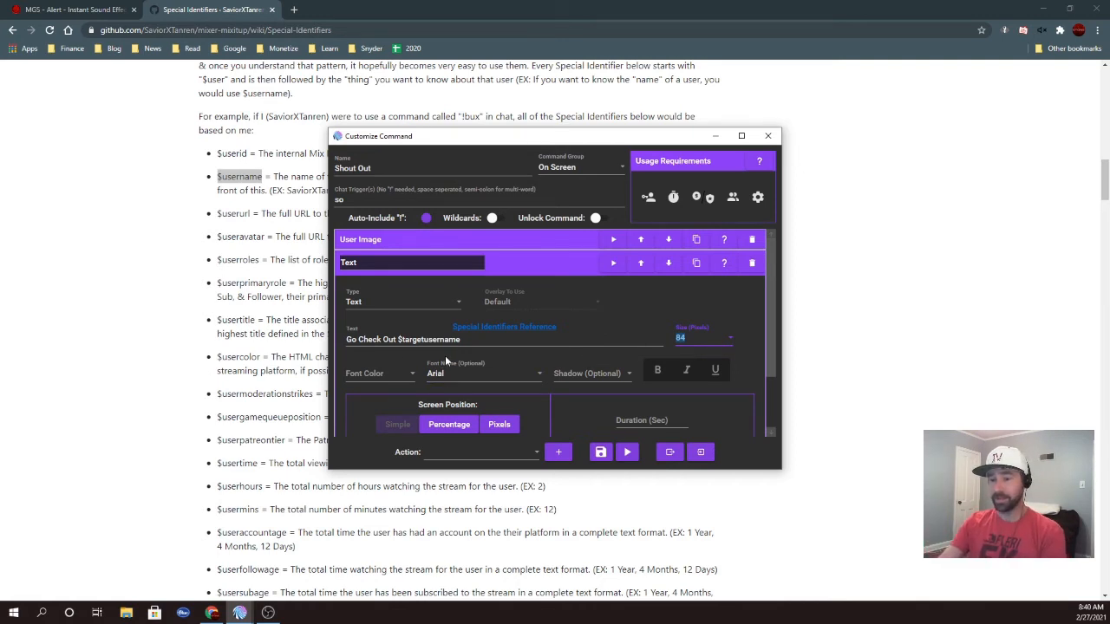
{"action": "scroll", "coordinate": [549, 350], "scroll_direction": "down", "scroll_amount": 2}
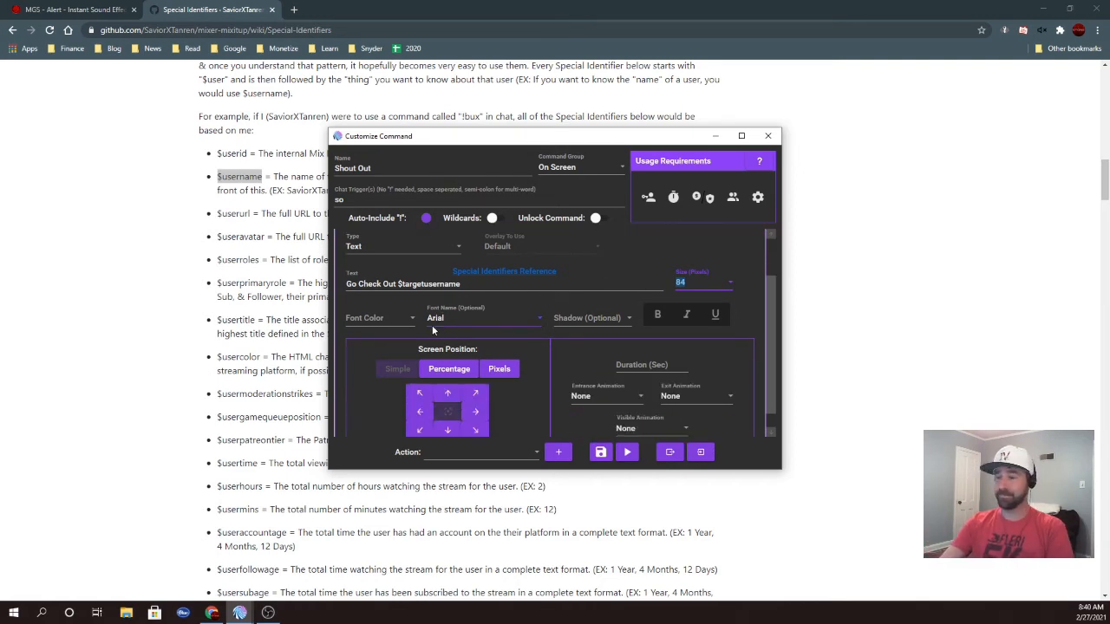
{"action": "left_click", "coordinate": [377, 319]}
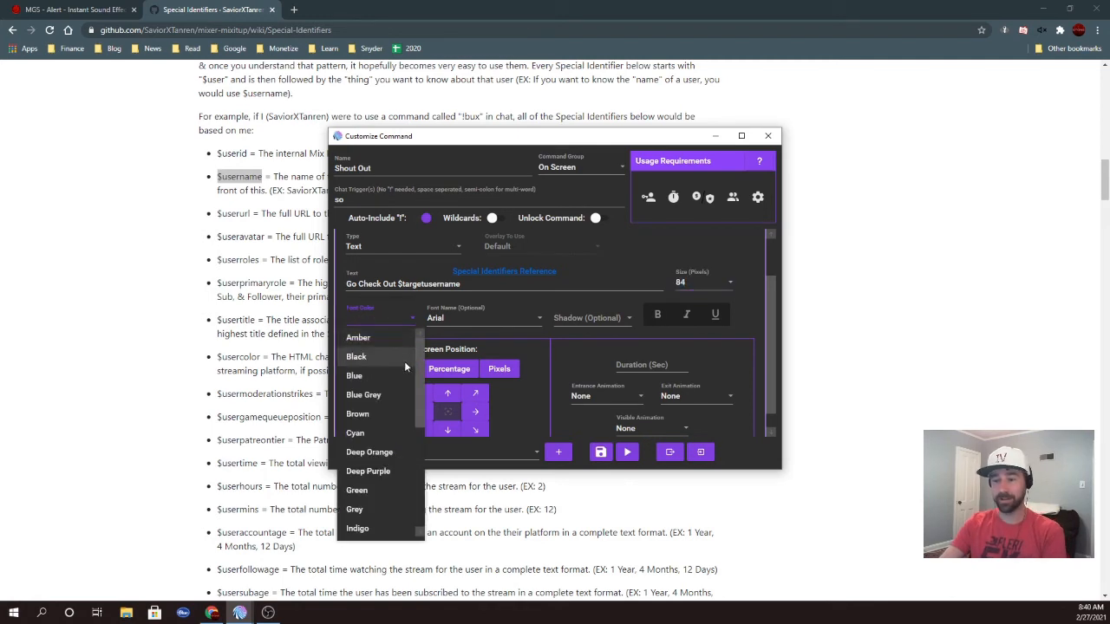
{"action": "scroll", "coordinate": [387, 448], "scroll_direction": "down", "scroll_amount": 2}
{"action": "scroll", "coordinate": [387, 448], "scroll_direction": "down", "scroll_amount": 2}
{"action": "left_click", "coordinate": [389, 452]}
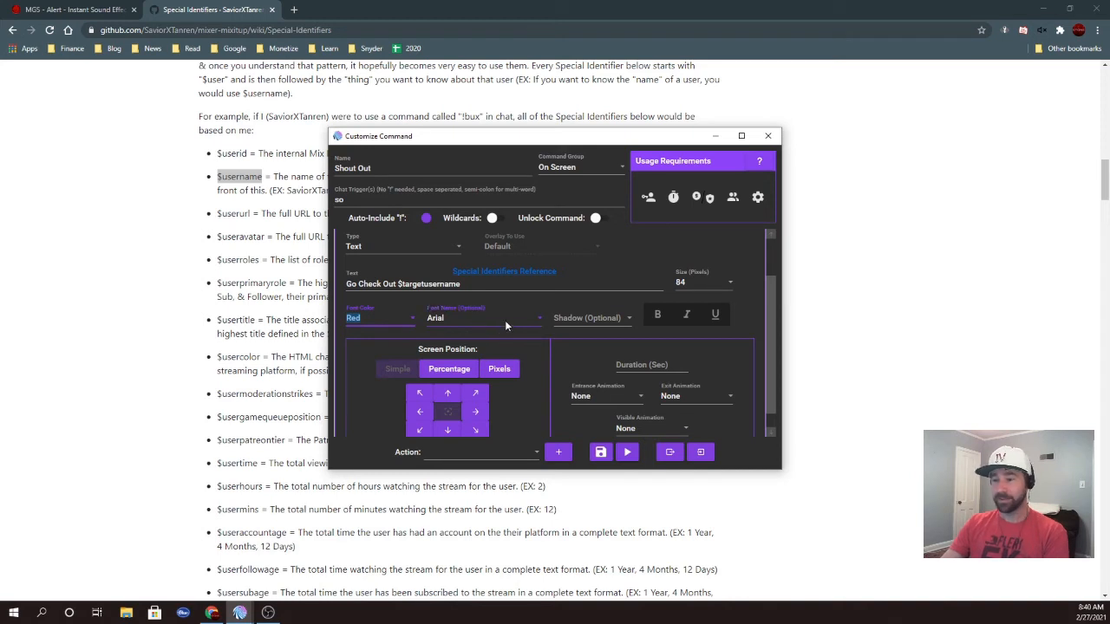
Look through the available fonts, keep Arial, and set the text's shadow color to Black
{"action": "left_click", "coordinate": [539, 317]}
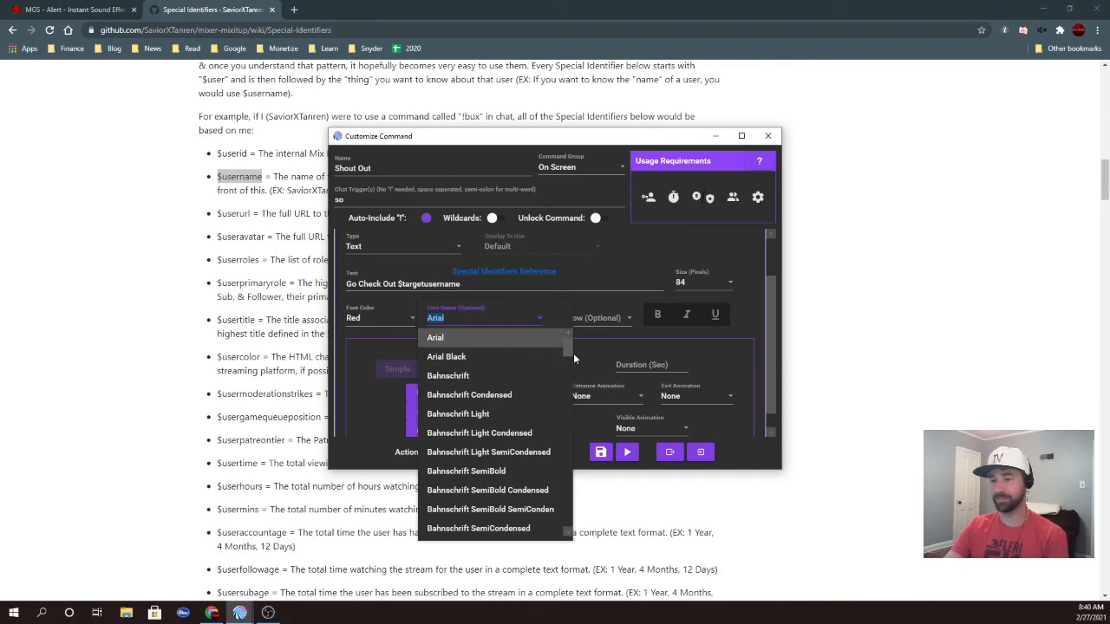
{"action": "left_click_drag", "start_coordinate": [569, 349], "coordinate": [575, 325]}
{"action": "left_click", "coordinate": [587, 274]}
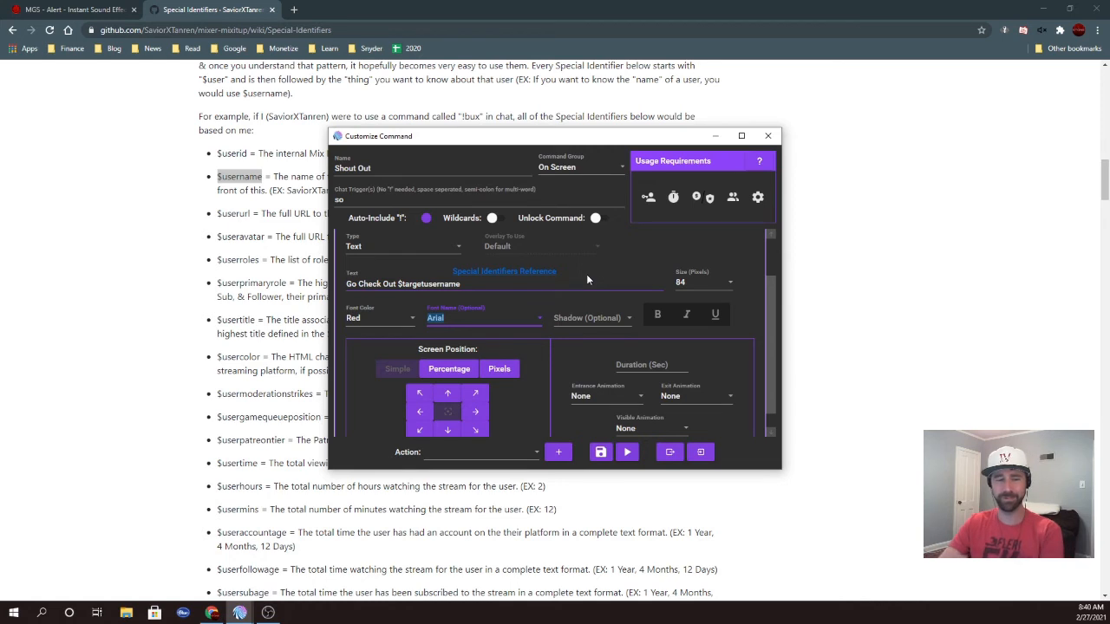
{"action": "left_click", "coordinate": [611, 321]}
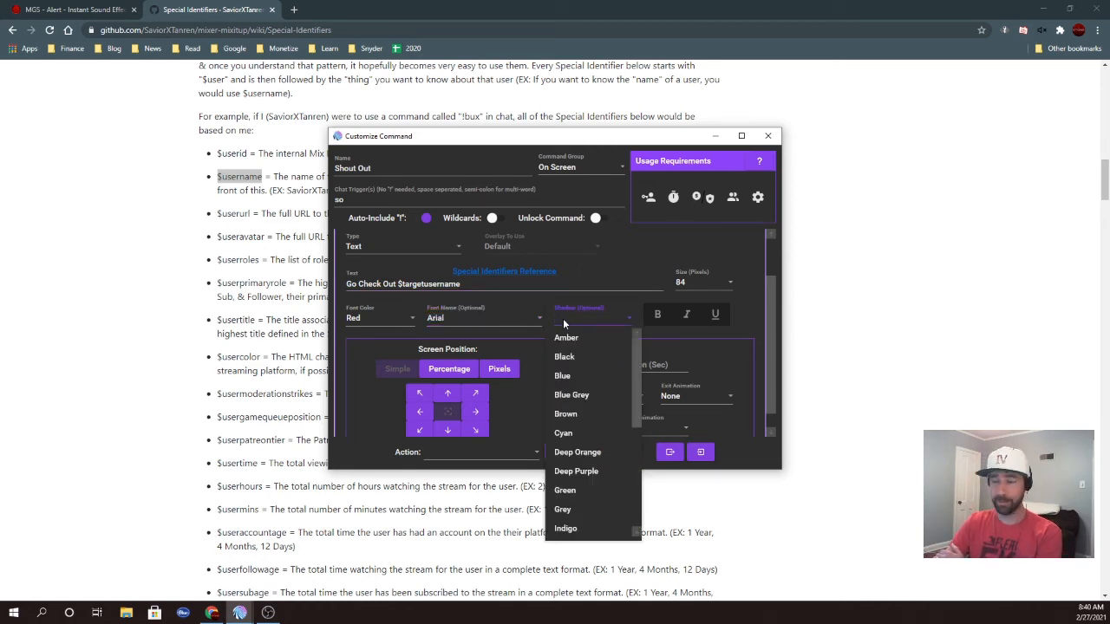
{"action": "left_click", "coordinate": [577, 355]}
{"action": "left_click", "coordinate": [605, 301]}
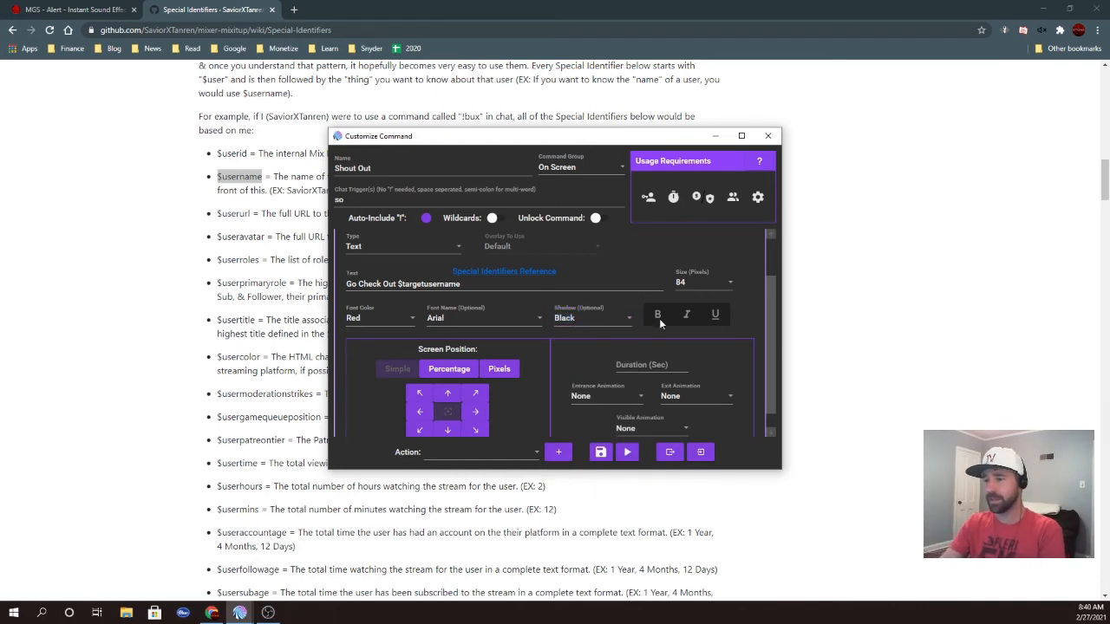
Set the text's display duration to 5 seconds and test-run the command with its chat trigger changed to so2
{"action": "scroll", "coordinate": [739, 314], "scroll_direction": "down", "scroll_amount": 1}
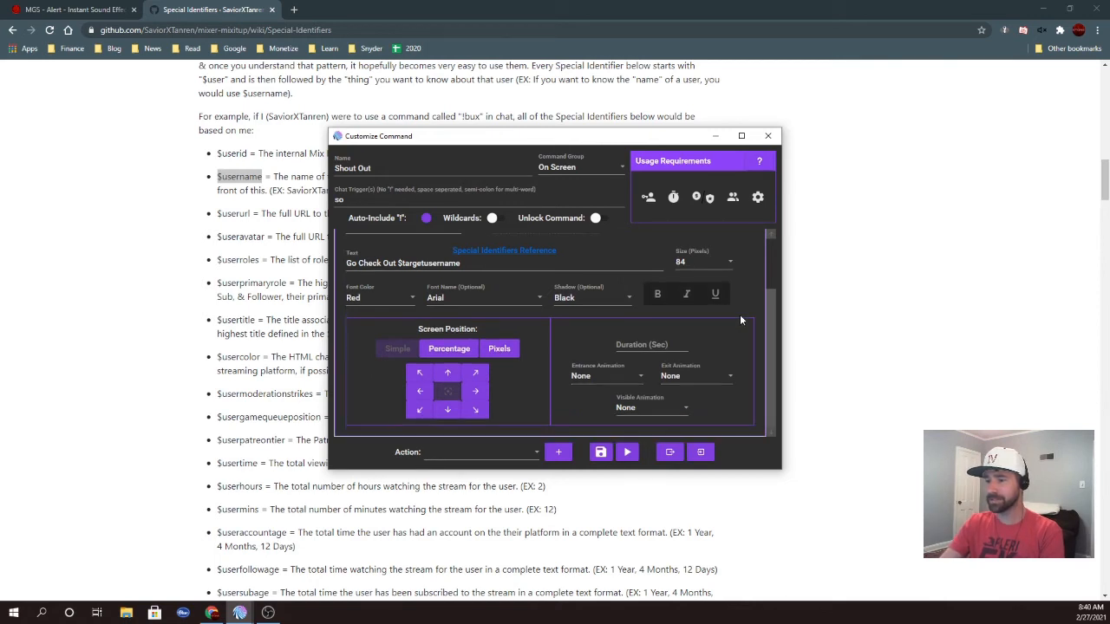
{"action": "left_click", "coordinate": [664, 349]}
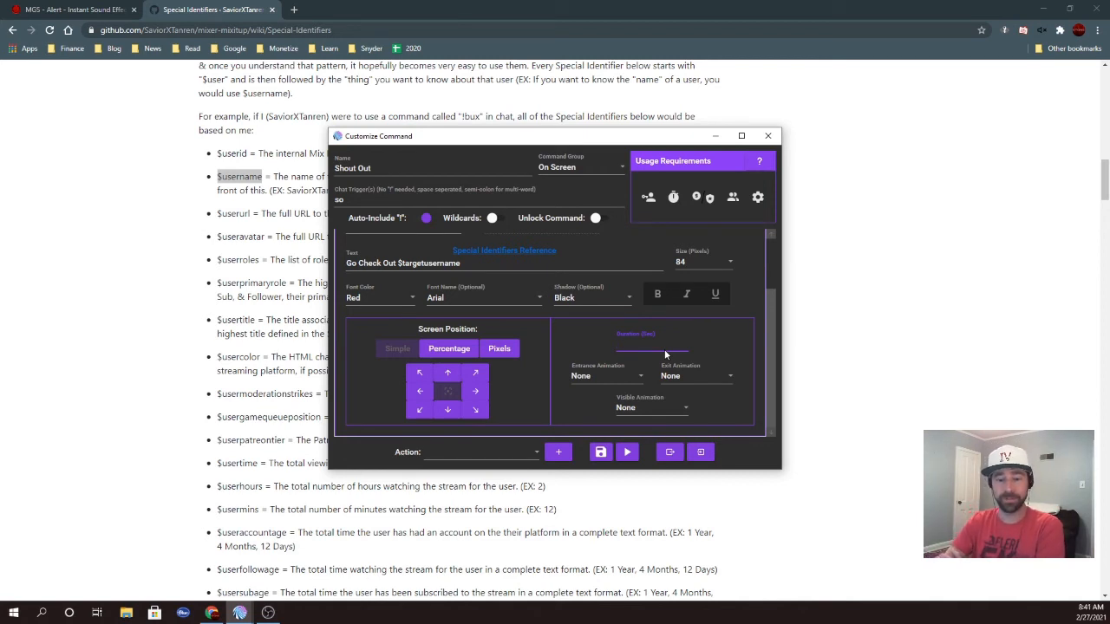
{"action": "type", "text": "5"}
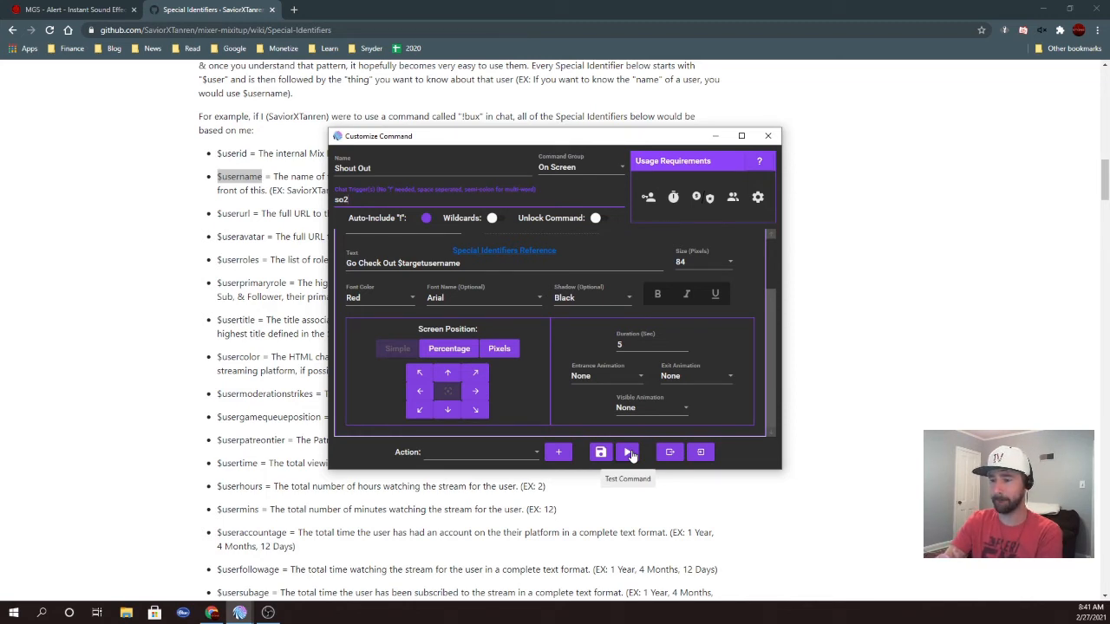
{"action": "left_click", "coordinate": [629, 454]}
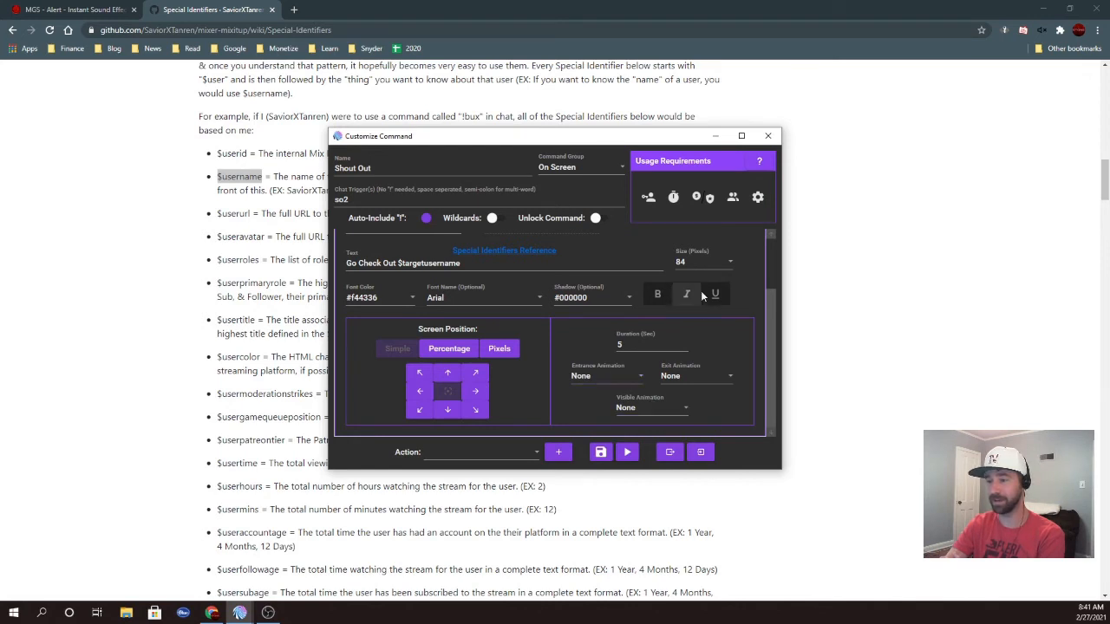
Set the text's size to 60 pixels and its display duration to 6 seconds, test-running the command after each change
{"action": "left_click", "coordinate": [731, 270]}
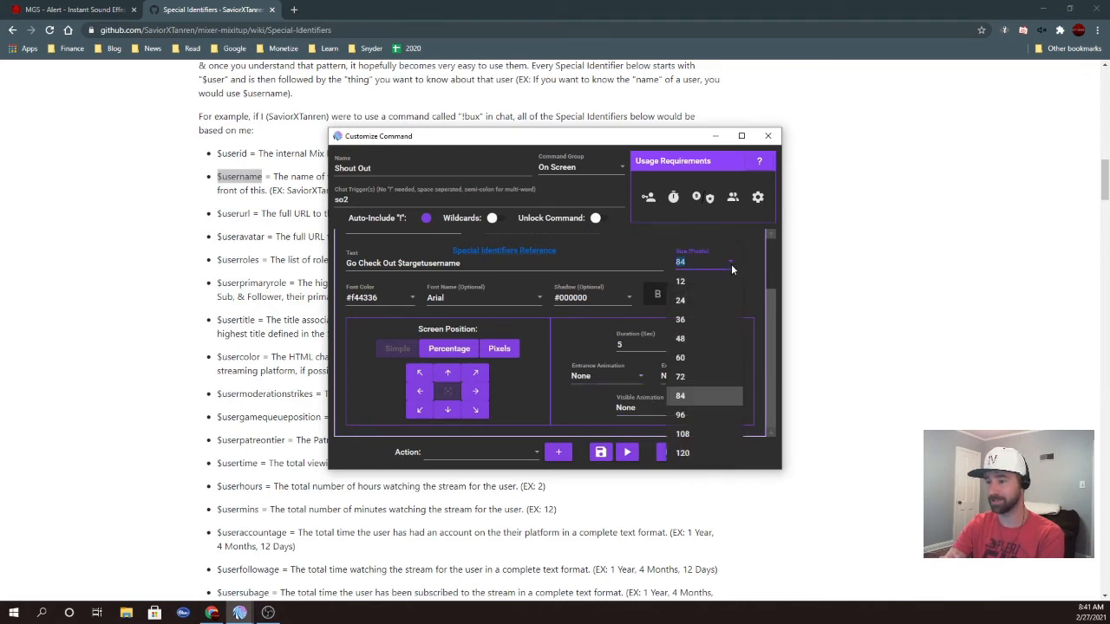
{"action": "left_click", "coordinate": [694, 362]}
{"action": "left_click", "coordinate": [627, 451]}
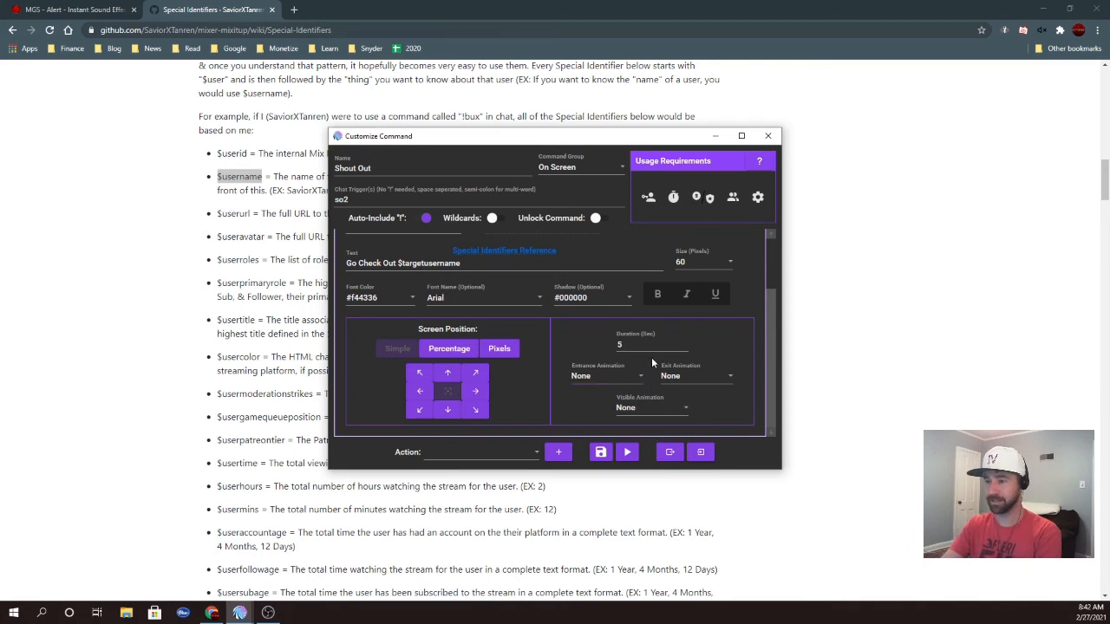
{"action": "left_click", "coordinate": [653, 344]}
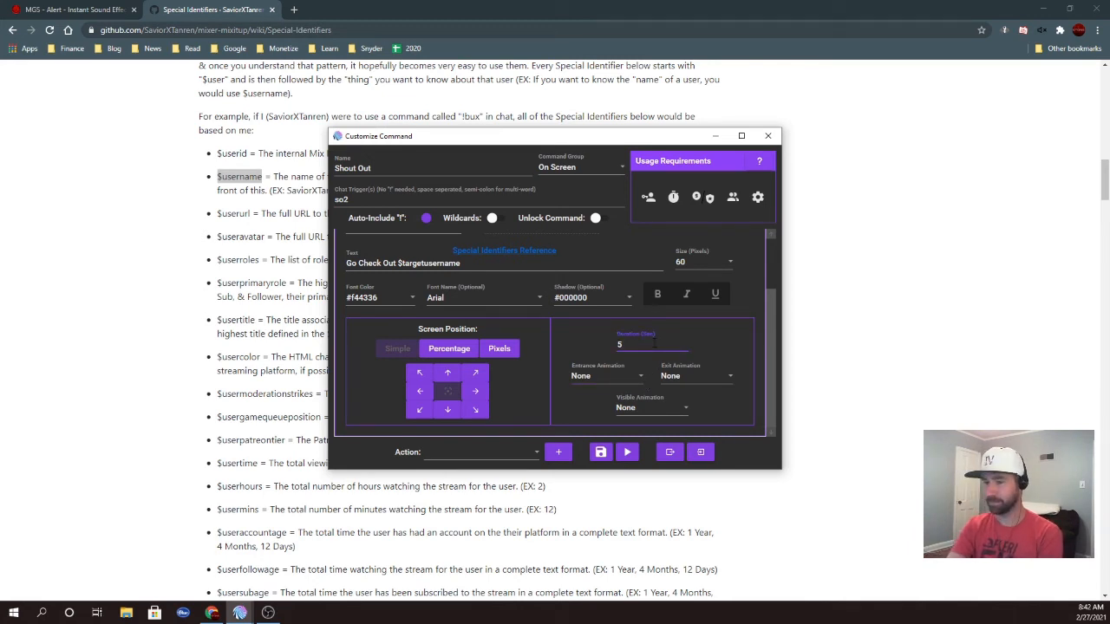
{"action": "key", "text": "BackSpace"}
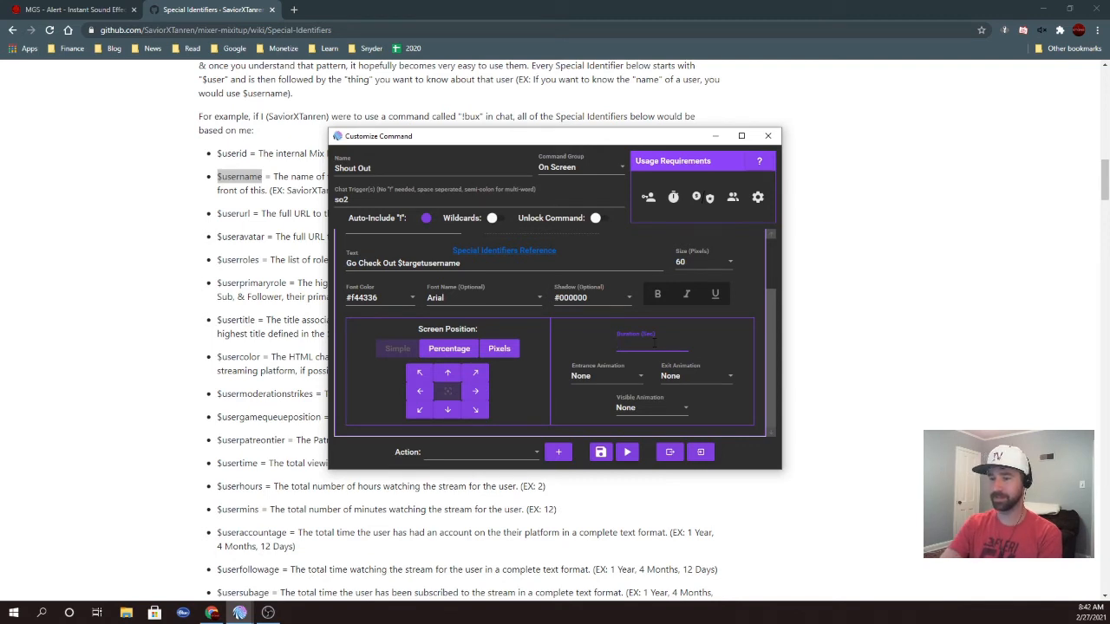
{"action": "left_click", "coordinate": [629, 453]}
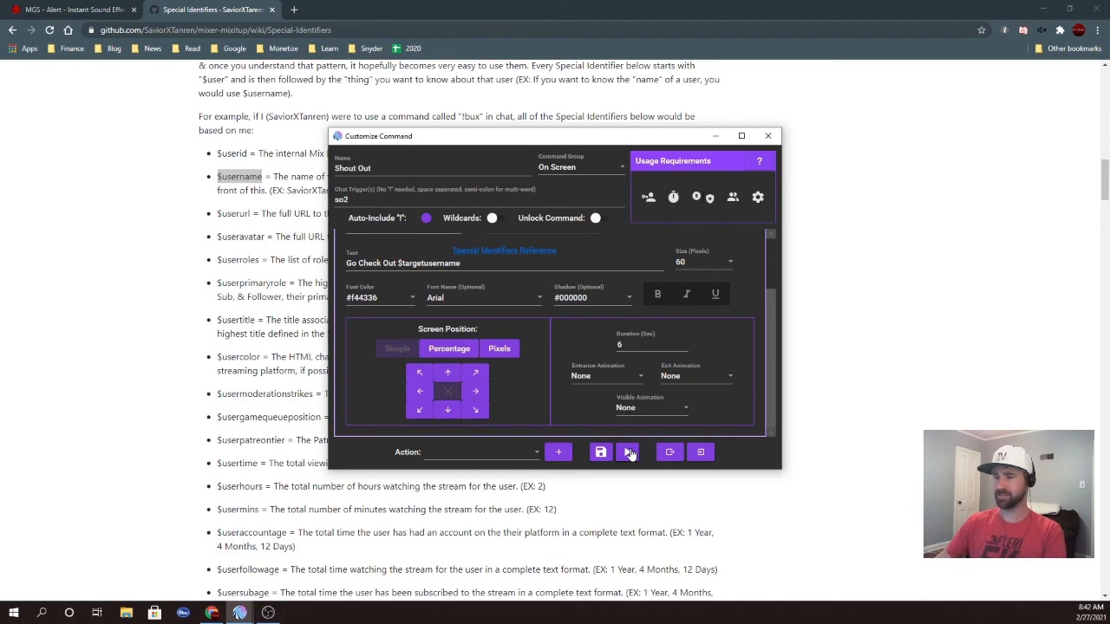
Try a display duration of 7 seconds for the text and test-run the command
{"action": "left_click", "coordinate": [627, 346]}
{"action": "key", "text": "BackSpace"}
{"action": "type", "text": "7"}
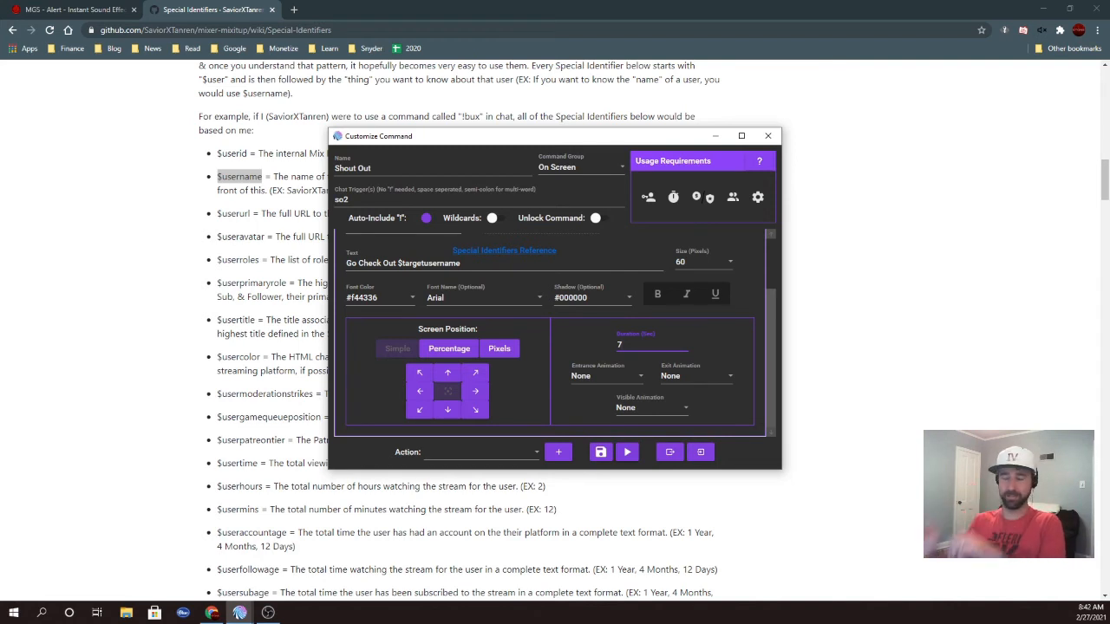
{"action": "left_click", "coordinate": [626, 453]}
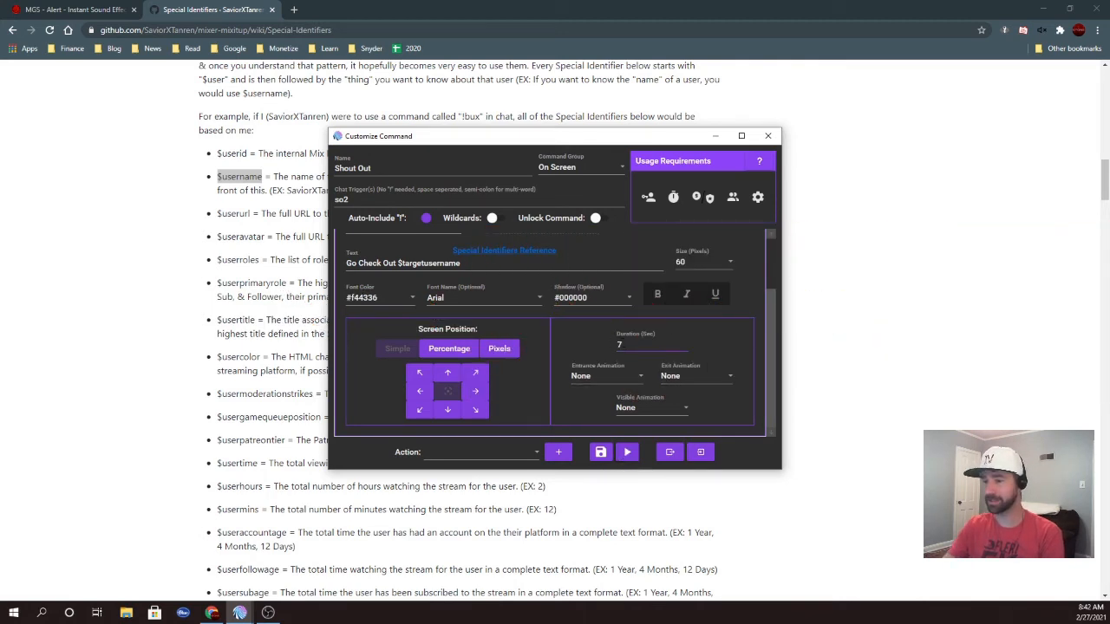
Set the text's display duration to 6 seconds and collapse the Text action
{"action": "left_click", "coordinate": [621, 344]}
{"action": "key", "text": "BackSpace"}
{"action": "type", "text": "6"}
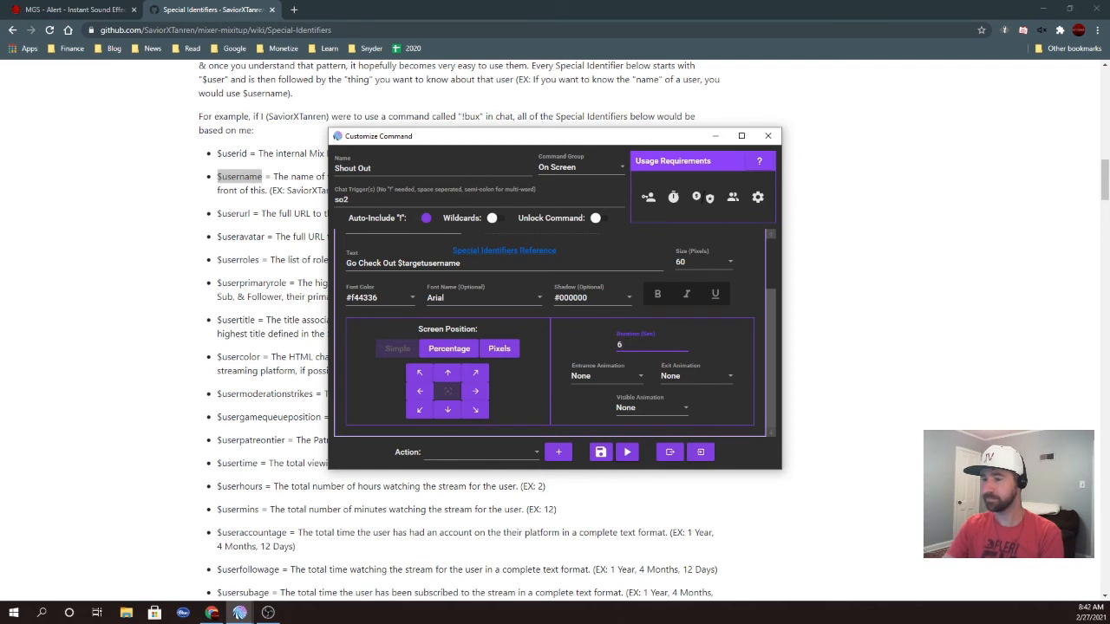
{"action": "left_click", "coordinate": [591, 346]}
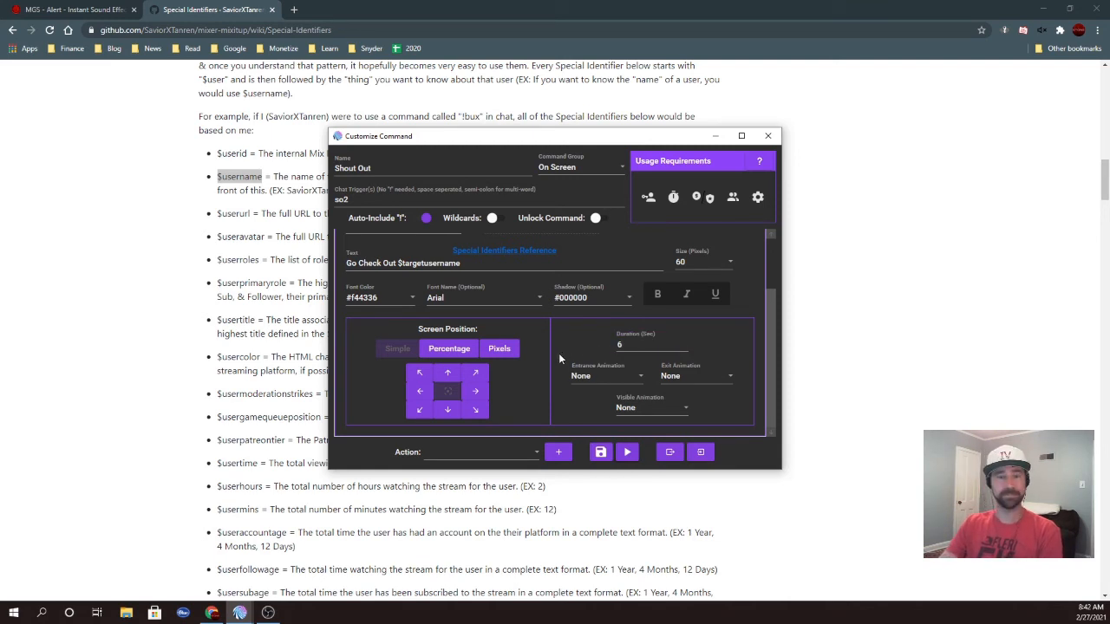
{"action": "scroll", "coordinate": [558, 353], "scroll_direction": "up", "scroll_amount": 2}
{"action": "left_click", "coordinate": [562, 242]}
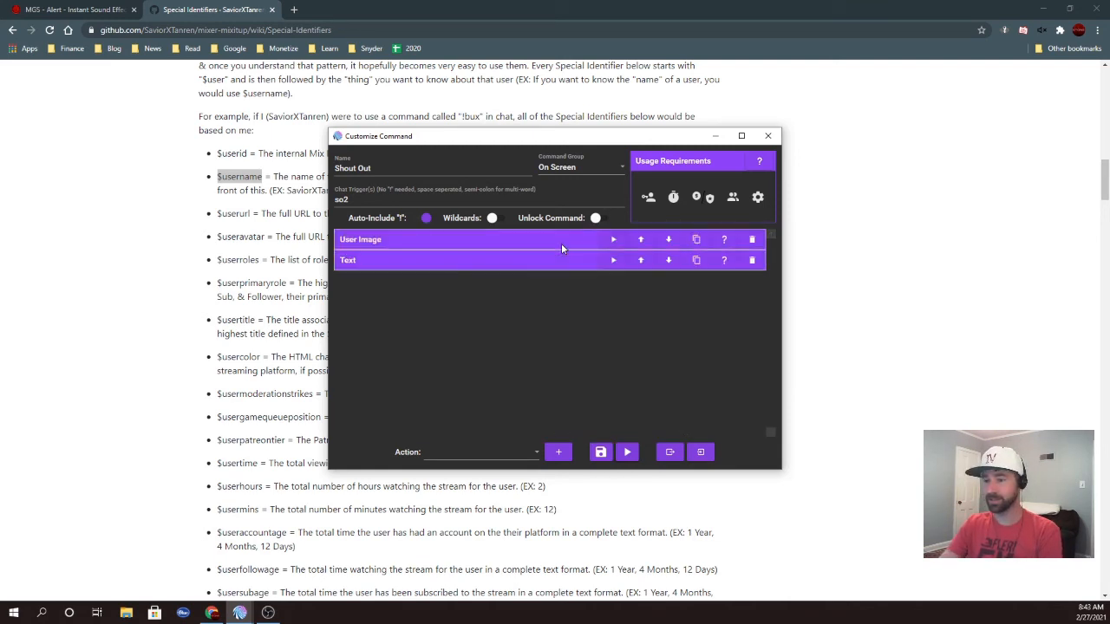
Add a Sound action to the Shout Out command
{"action": "left_click", "coordinate": [538, 456]}
{"action": "mouse_move", "coordinate": [544, 339]}
{"action": "left_mouse_down"}
{"action": "mouse_move", "coordinate": [543, 329]}
{"action": "mouse_move", "coordinate": [541, 353]}
{"action": "left_mouse_up"}
{"action": "left_click", "coordinate": [439, 353]}
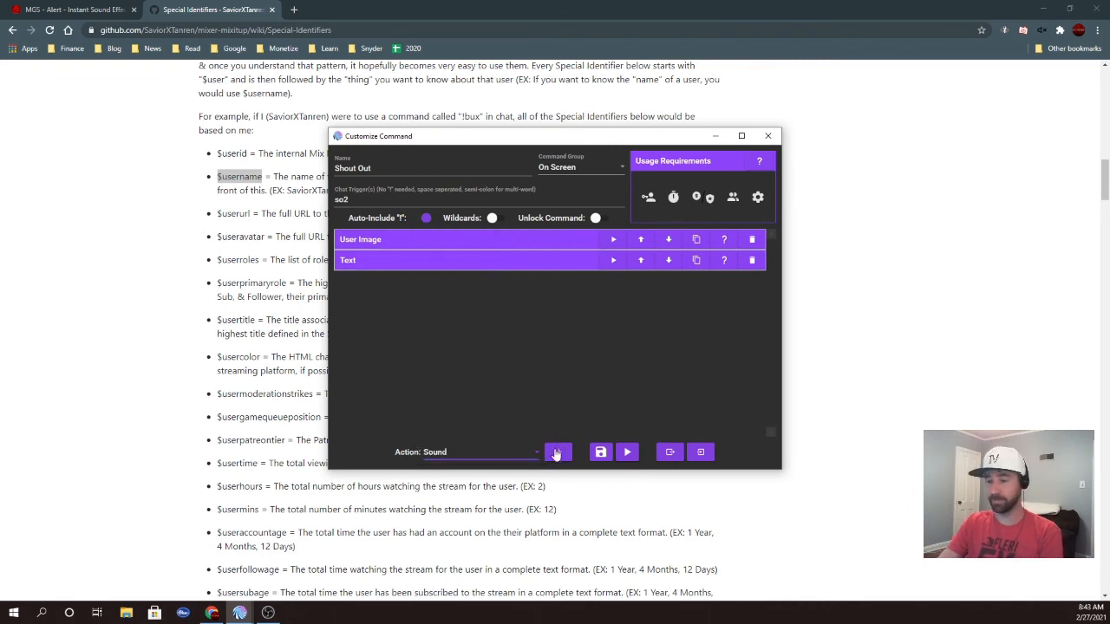
{"action": "left_click", "coordinate": [500, 449]}
{"action": "left_click", "coordinate": [558, 448]}
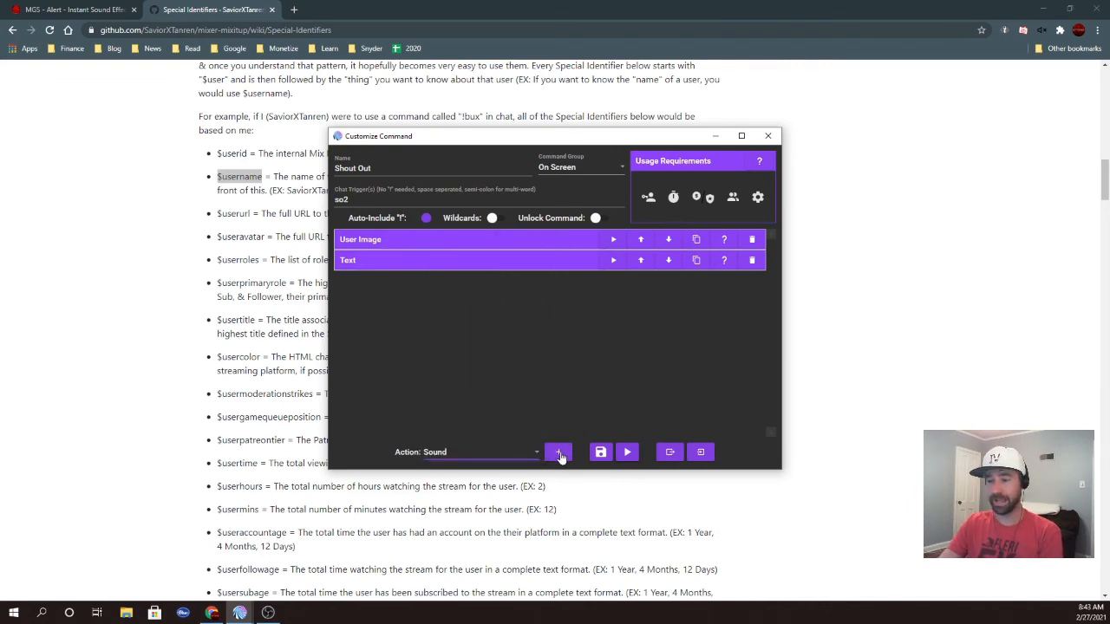
{"action": "left_click", "coordinate": [558, 452]}
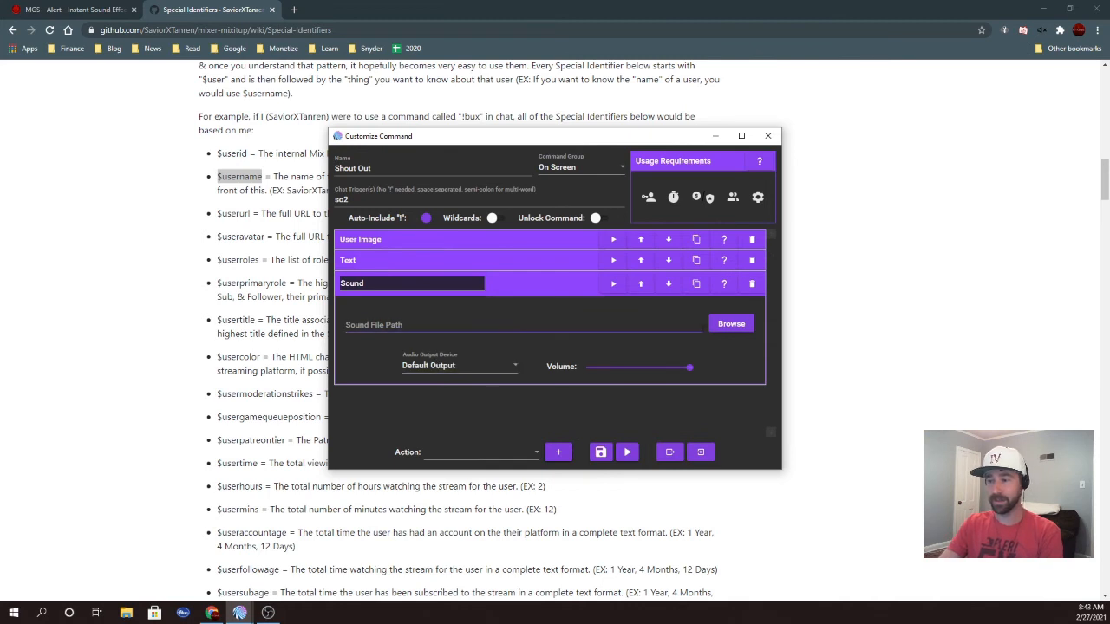
Load Shout Out.mp3 from the Documents > Streaming > Sounds folder as the action's sound file
{"action": "left_click", "coordinate": [730, 324]}
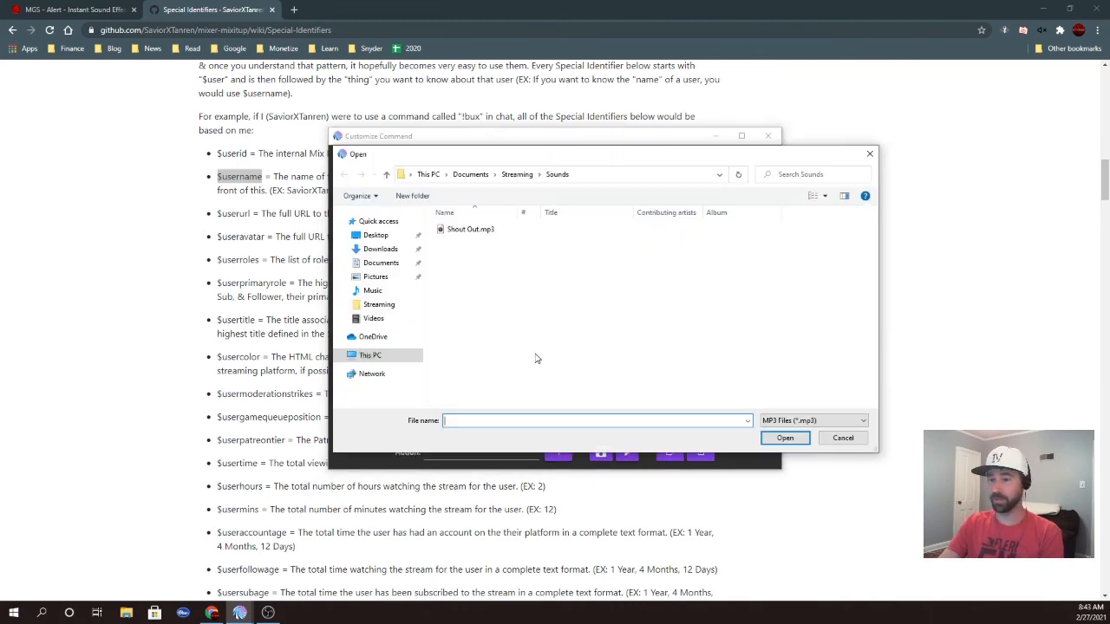
{"action": "left_click", "coordinate": [464, 229]}
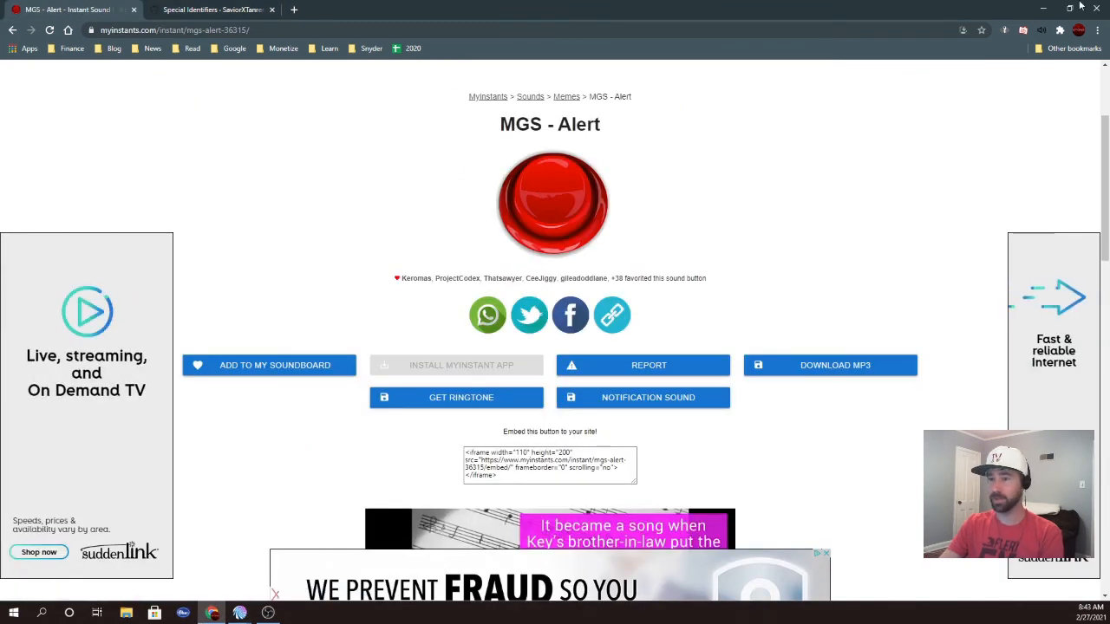
{"action": "left_click", "coordinate": [212, 9]}
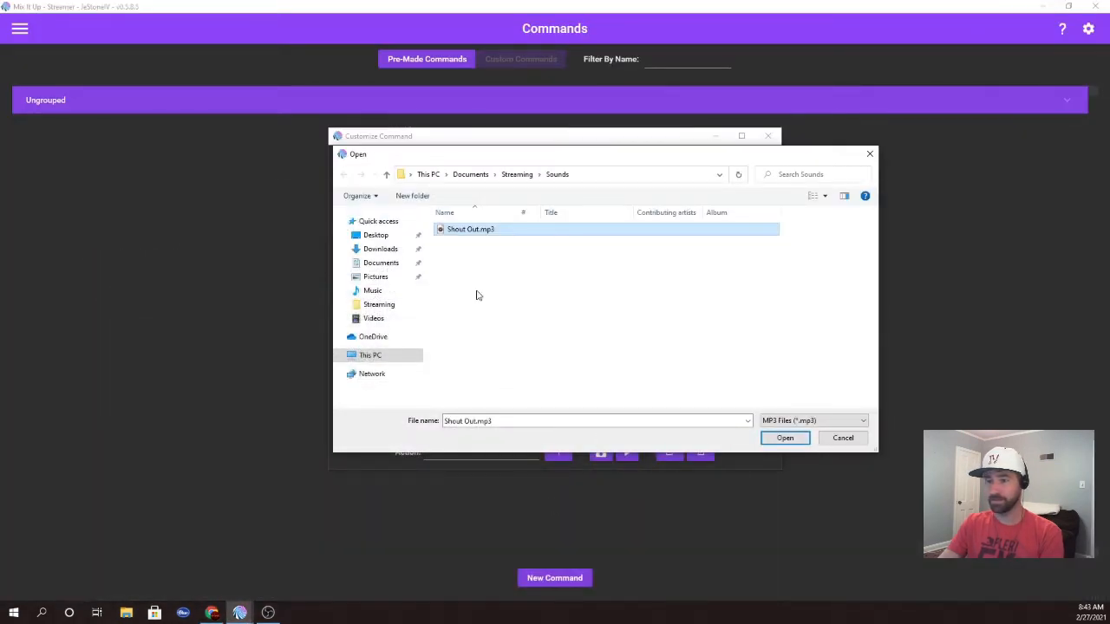
{"action": "left_click", "coordinate": [781, 435]}
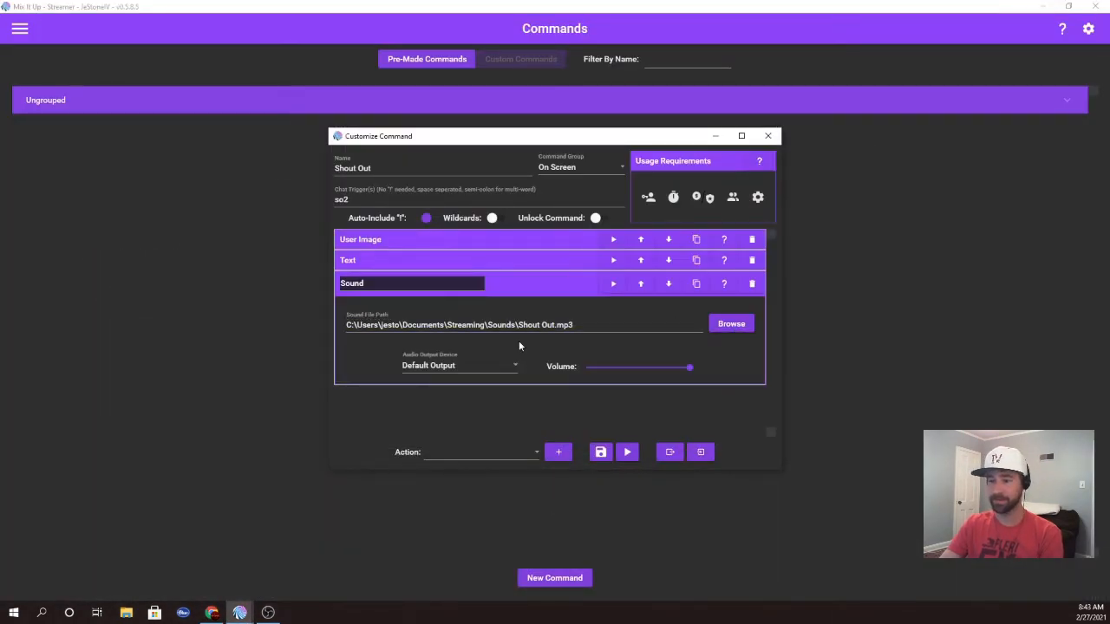
Set the sound's audio output device to Speakers (Yeti Nano), test-run the command, and collapse the Sound action
{"action": "left_click", "coordinate": [493, 366]}
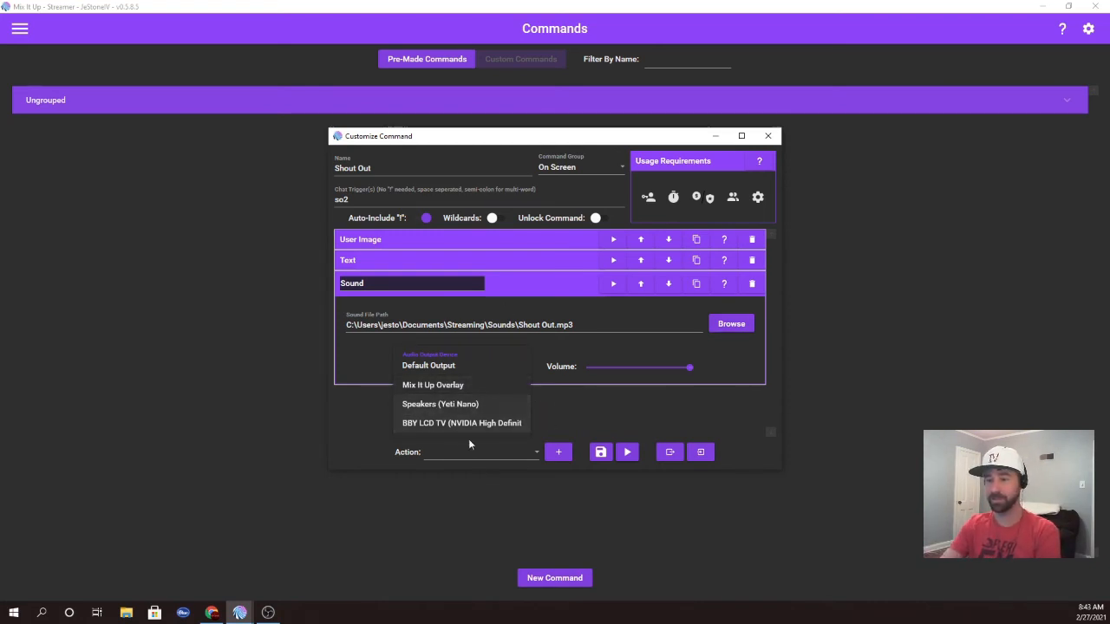
{"action": "left_click", "coordinate": [464, 411]}
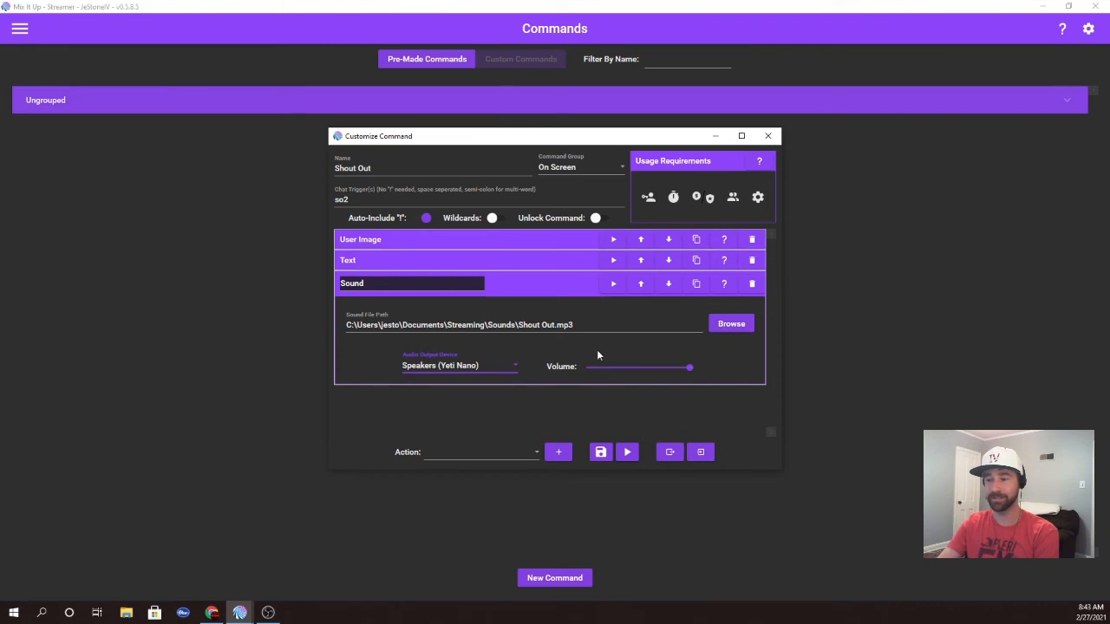
{"action": "left_click", "coordinate": [562, 296]}
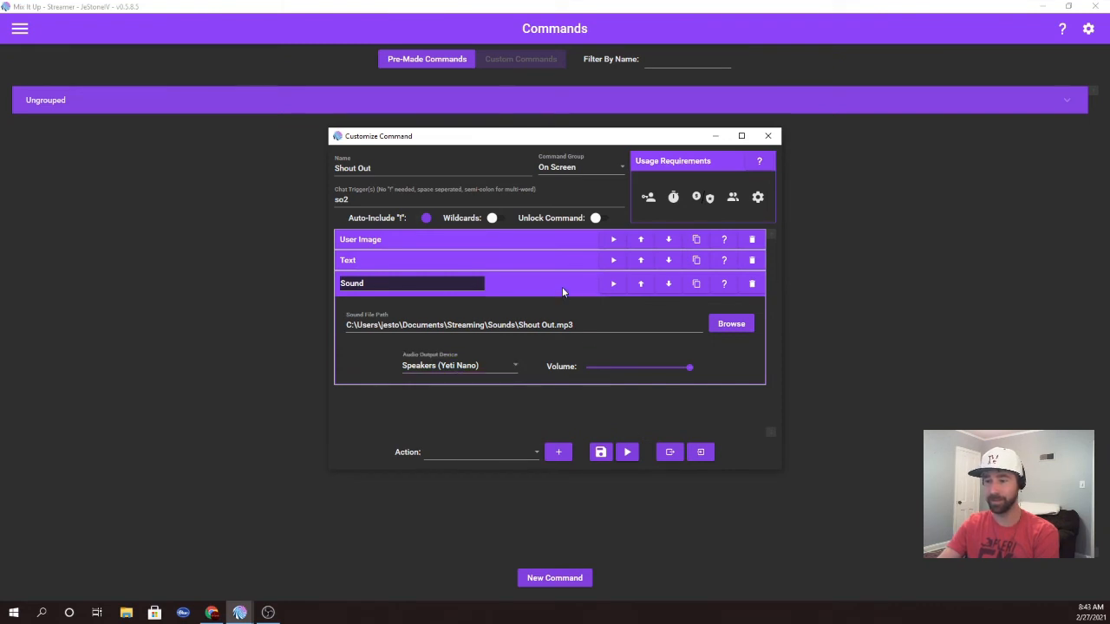
{"action": "left_click", "coordinate": [628, 453]}
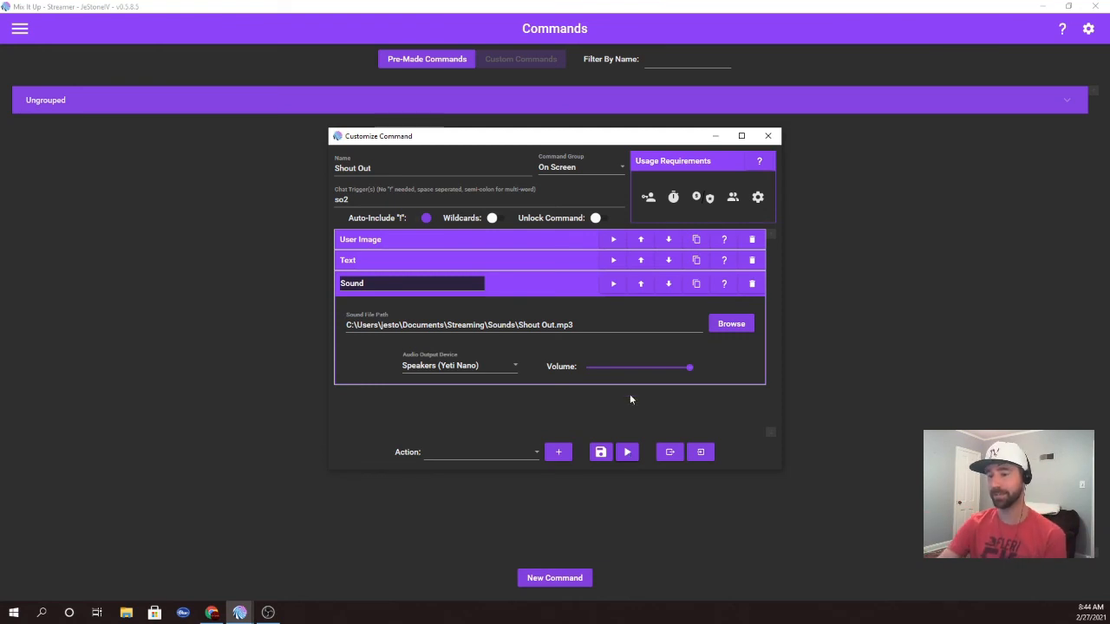
{"action": "left_click", "coordinate": [575, 287]}
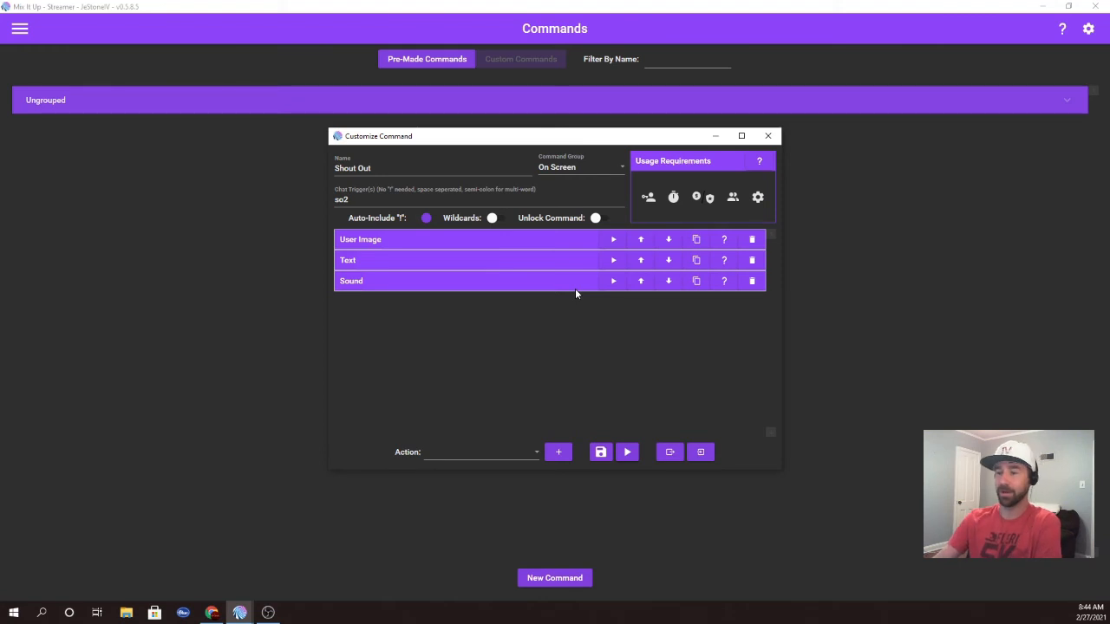
Add a Chat Message action to the Shout Out command
{"action": "left_click", "coordinate": [537, 452]}
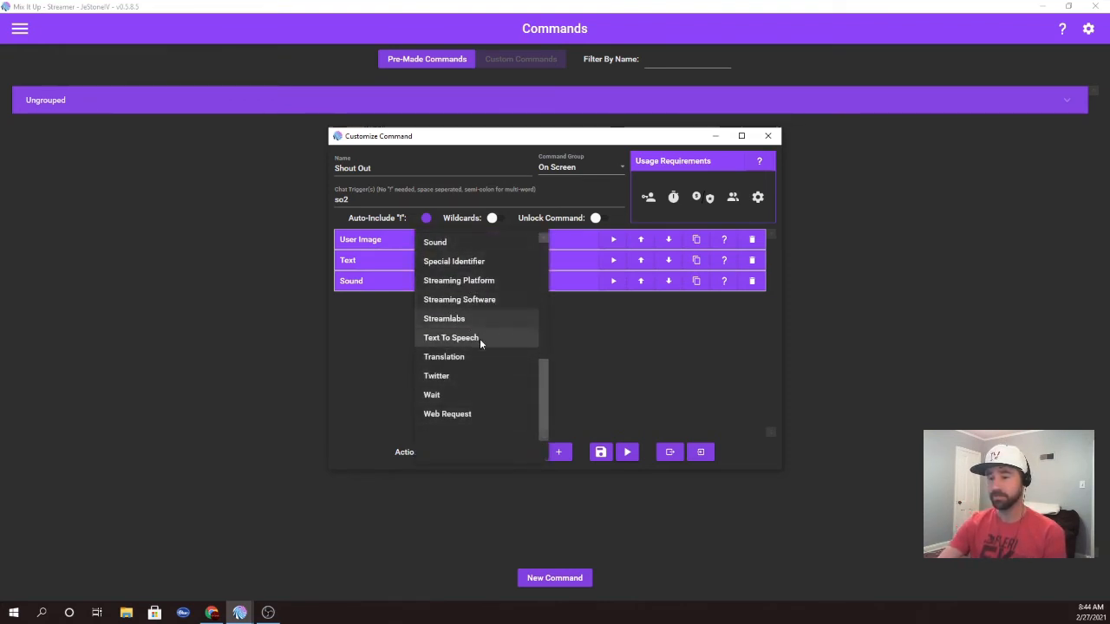
{"action": "scroll", "coordinate": [485, 333], "scroll_direction": "up", "scroll_amount": 3}
{"action": "scroll", "coordinate": [487, 335], "scroll_direction": "up", "scroll_amount": 1}
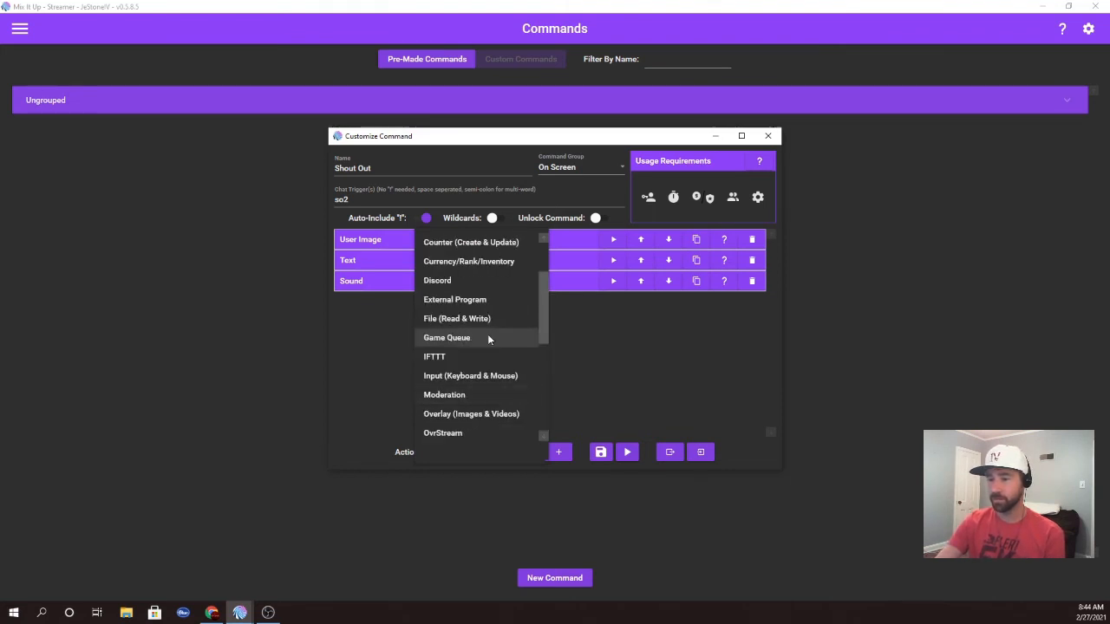
{"action": "scroll", "coordinate": [485, 354], "scroll_direction": "up", "scroll_amount": 2}
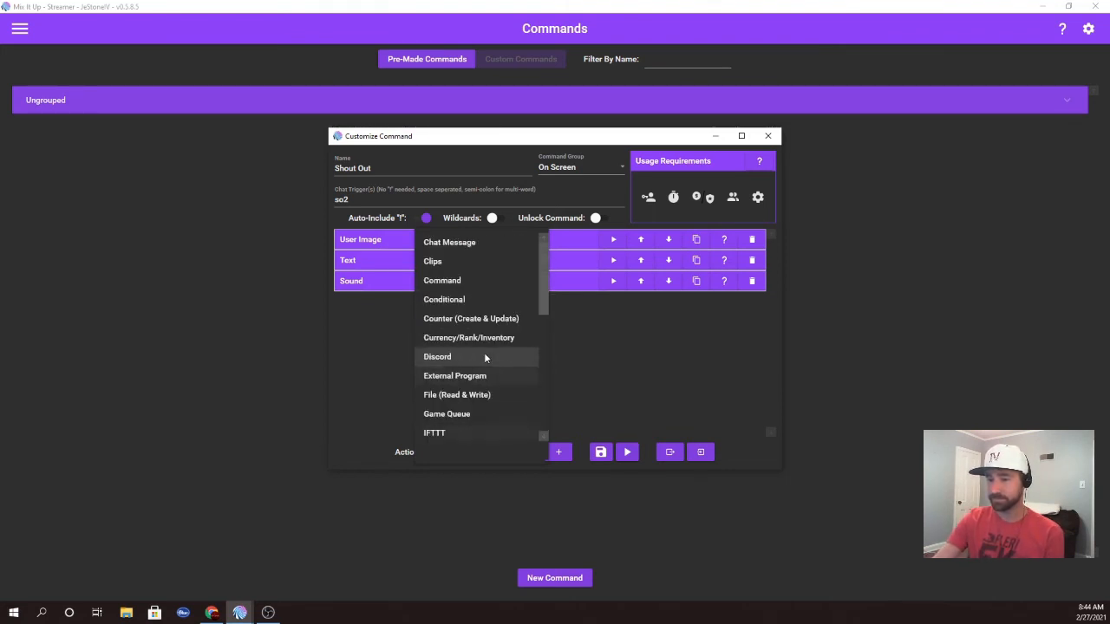
{"action": "left_click", "coordinate": [461, 243]}
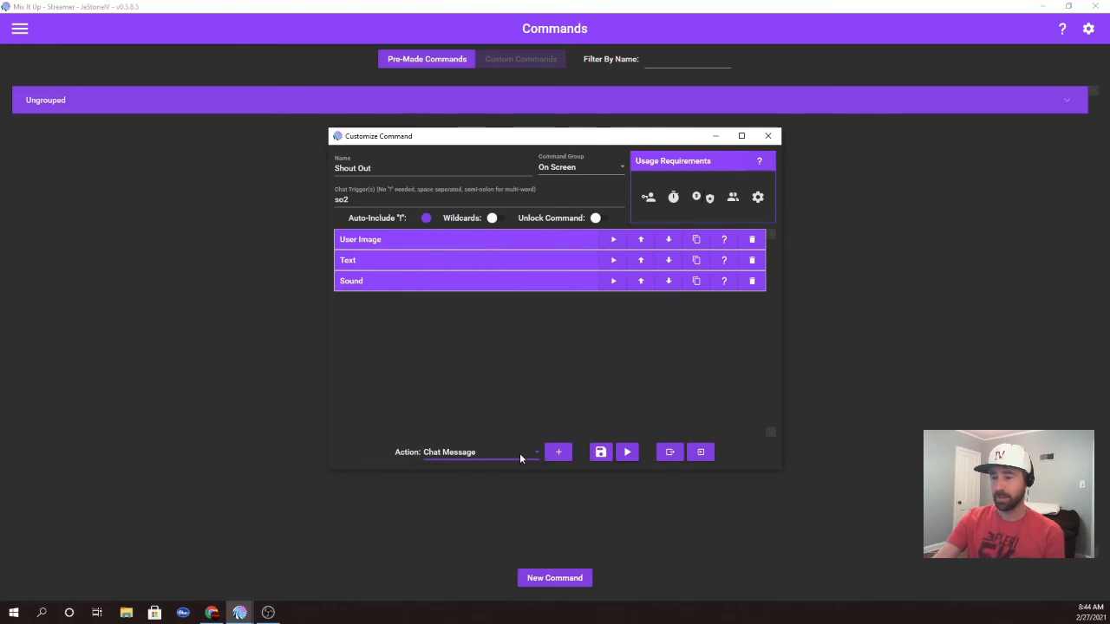
{"action": "left_click", "coordinate": [559, 452]}
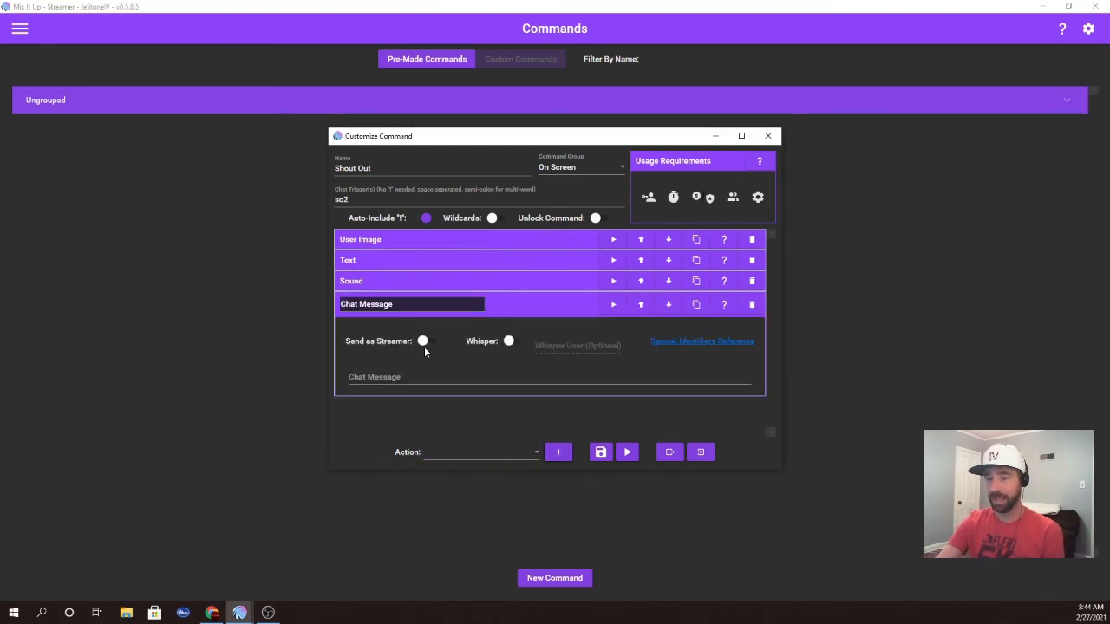
Enter "Be sure to check out and follow $targetusername" as the chat message
{"action": "left_click", "coordinate": [433, 377]}
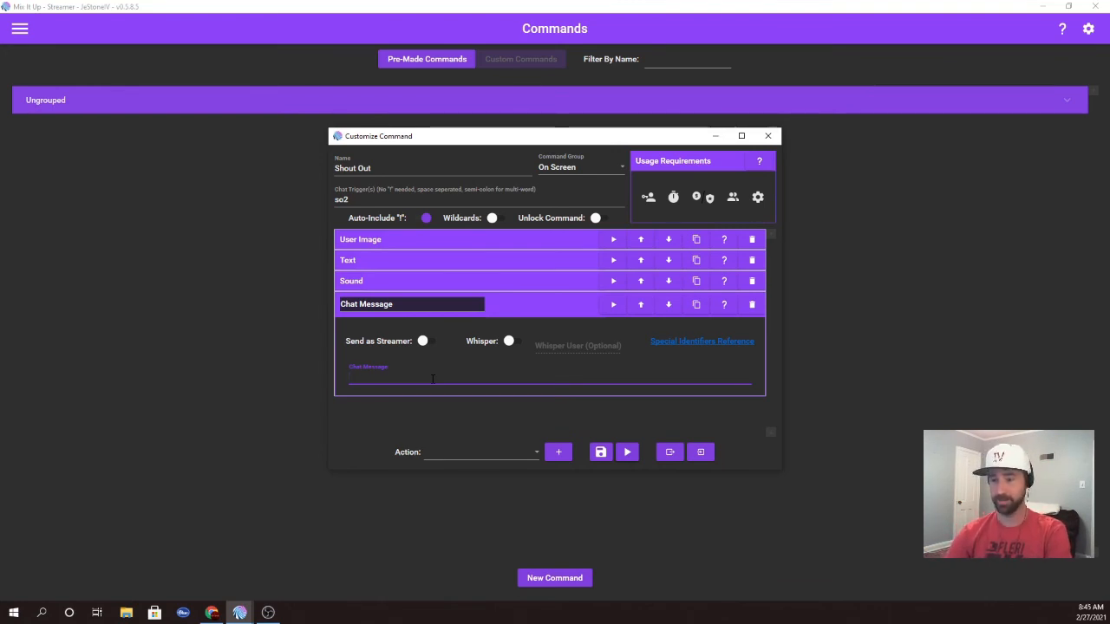
{"action": "type", "text": "Be sure to"}
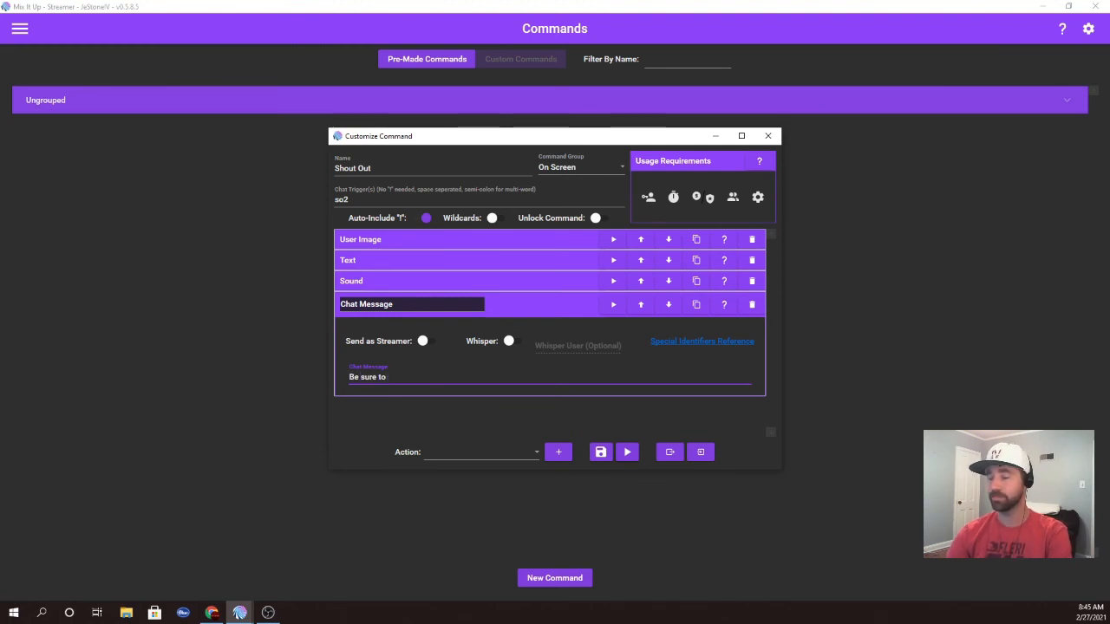
{"action": "type", "text": " check out and f"}
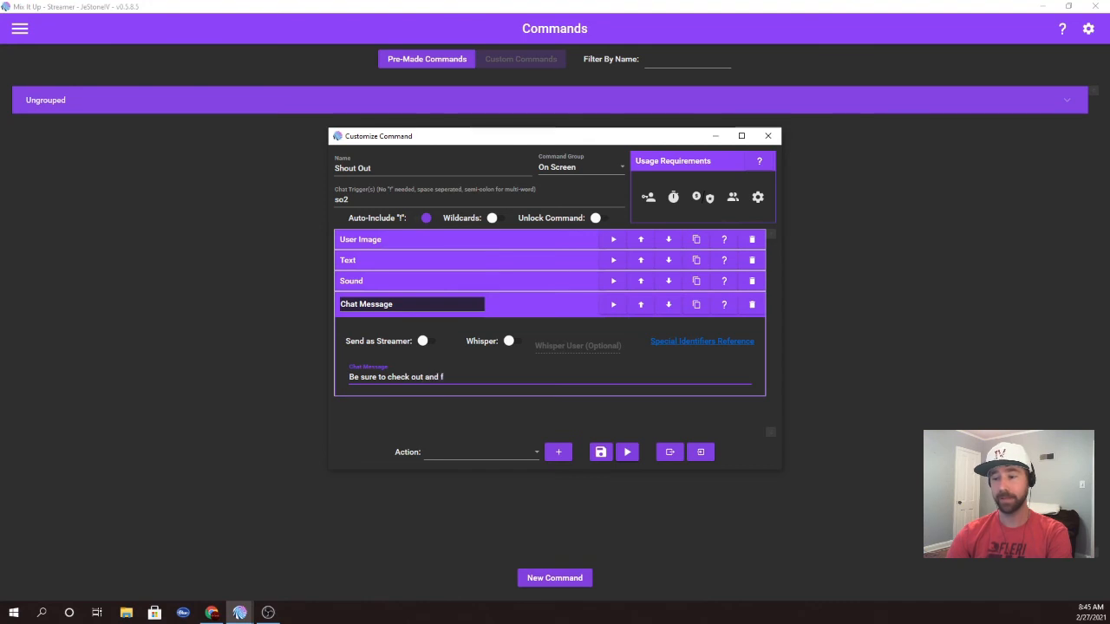
{"action": "type", "text": "ollow"}
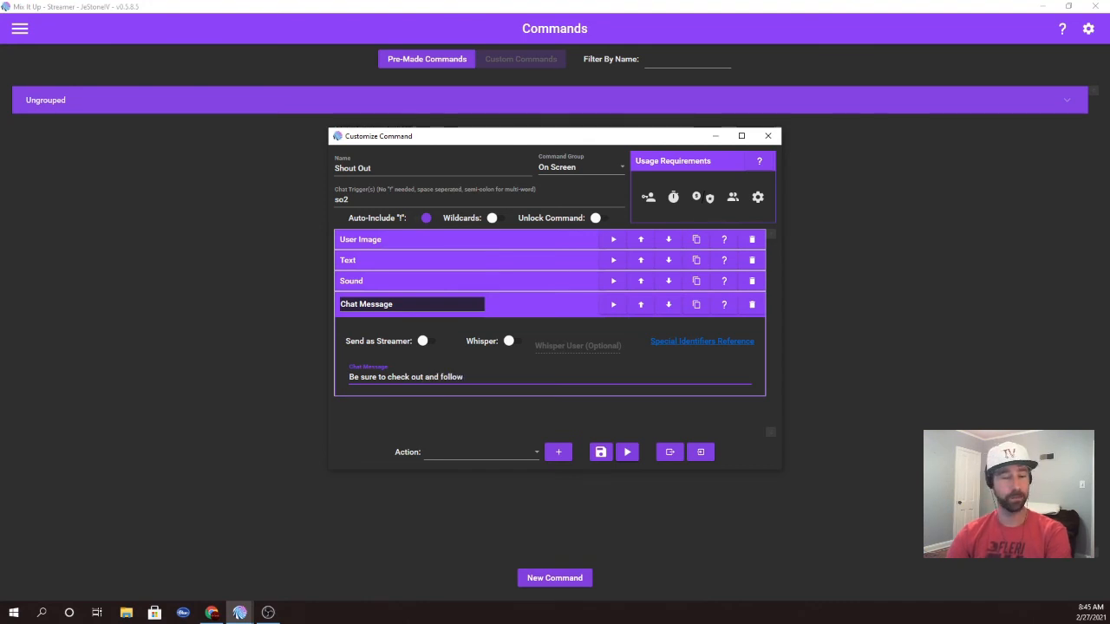
{"action": "type", "text": " $"}
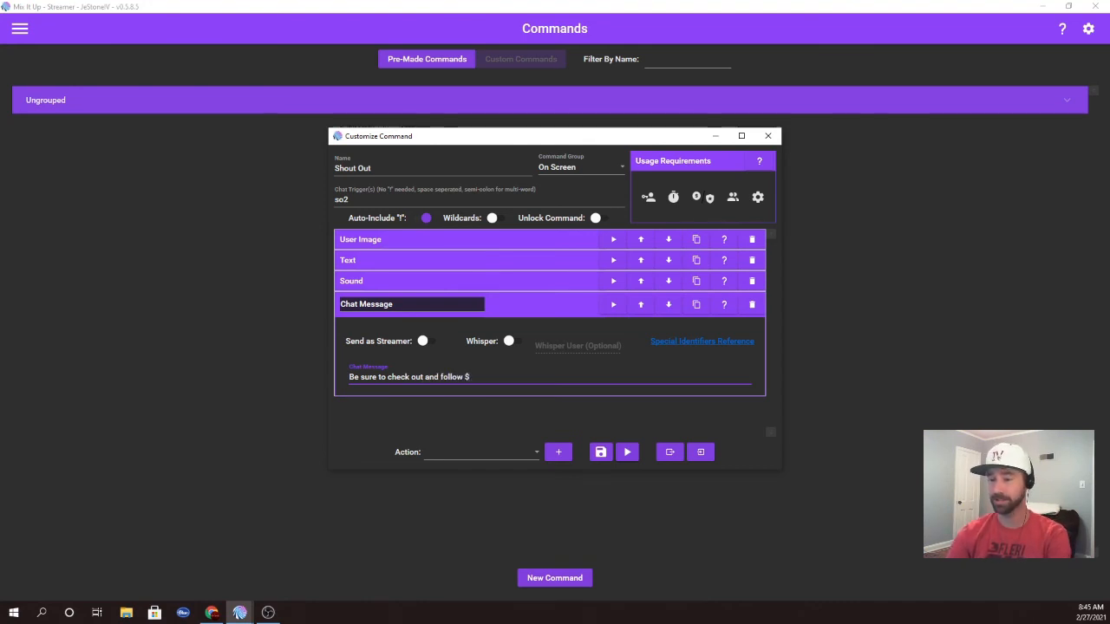
{"action": "type", "text": "target"}
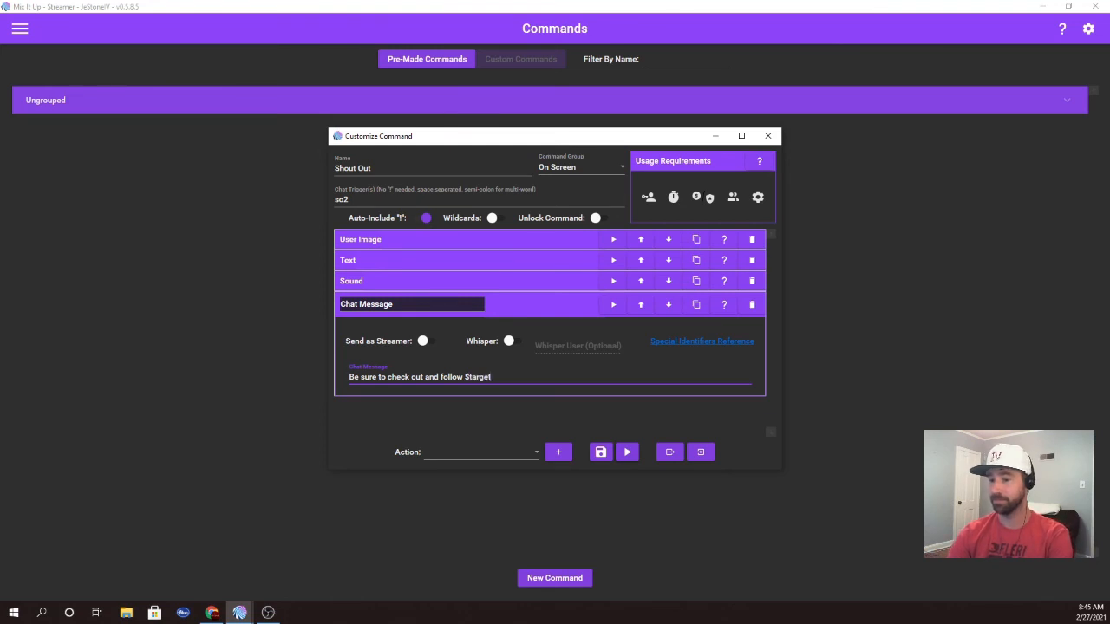
{"action": "type", "text": "user"}
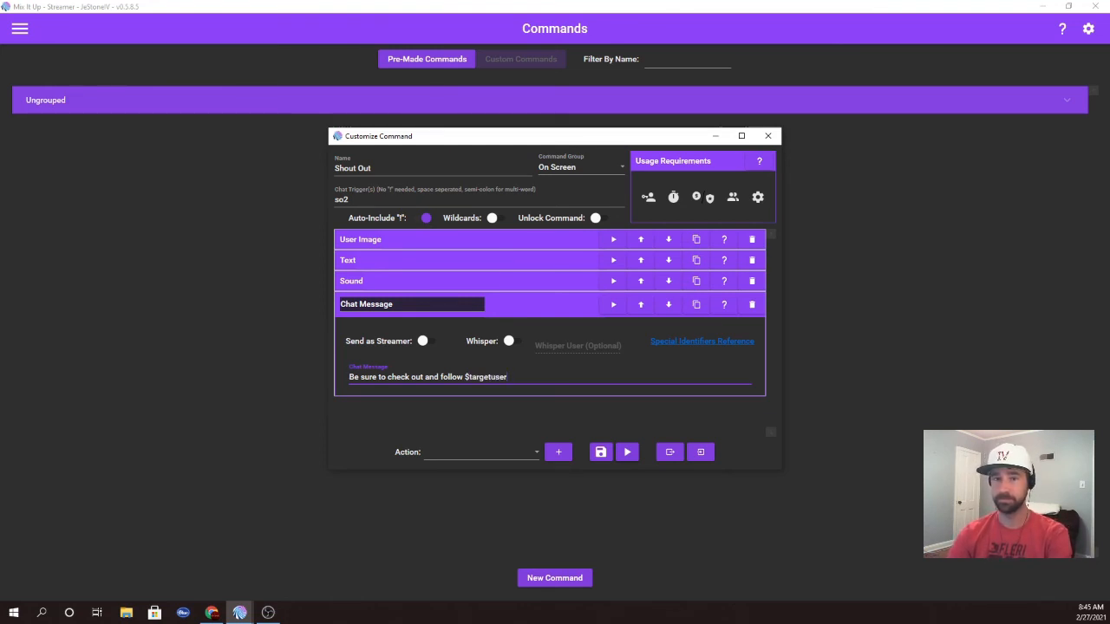
{"action": "type", "text": "name"}
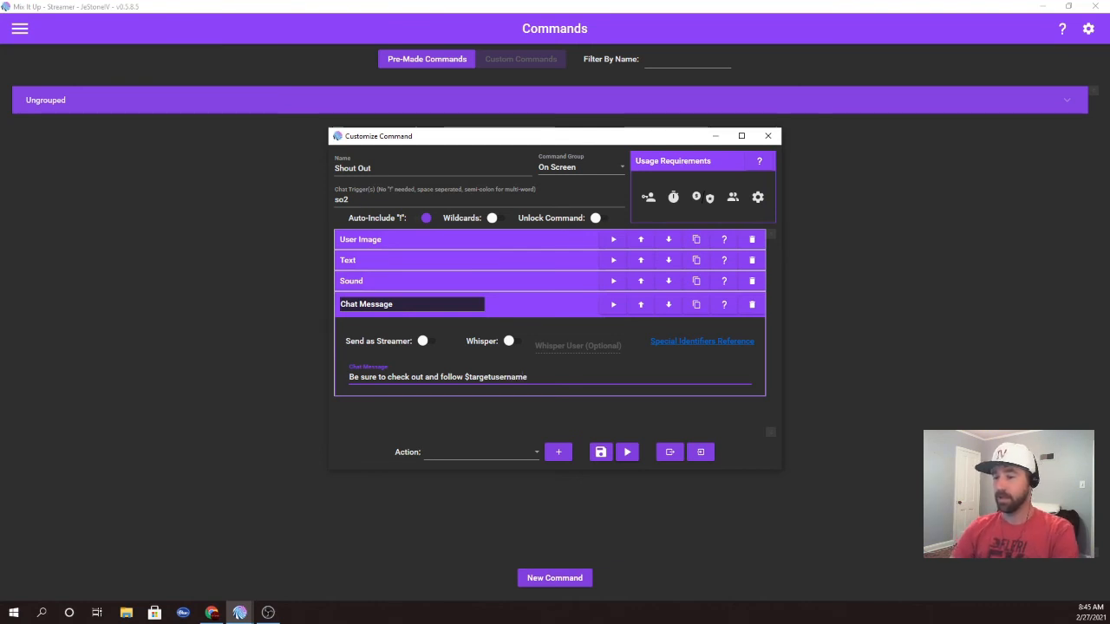
Insert @ before $targetusername in the Shout Out chat message, and go to the main window's Chat page
{"action": "type", "text": "@"}
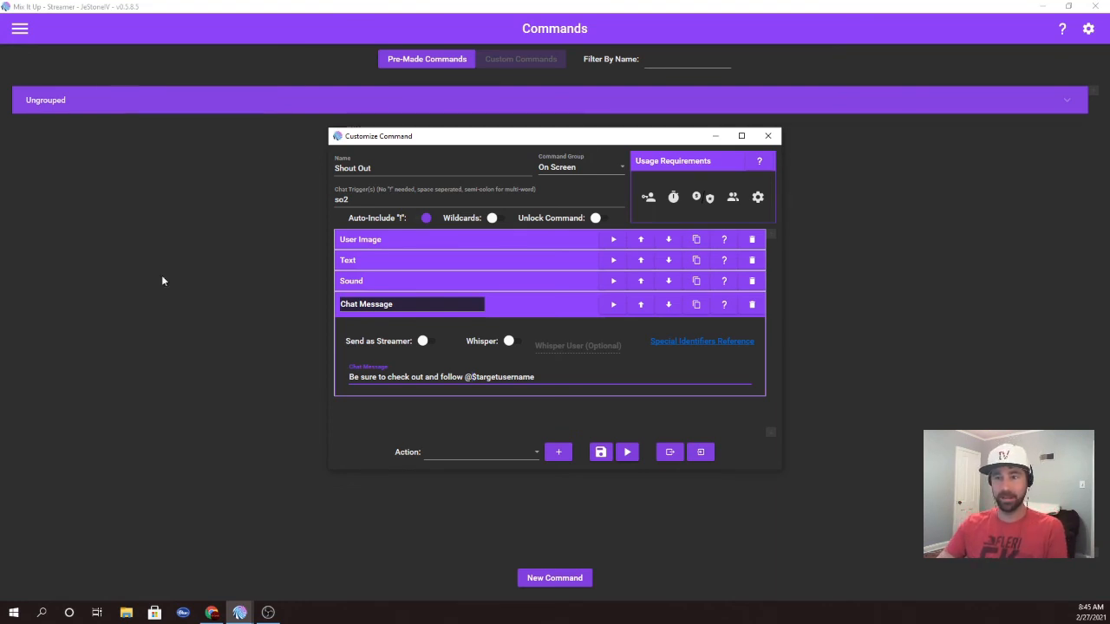
{"action": "left_click", "coordinate": [248, 10]}
{"action": "left_click", "coordinate": [19, 29]}
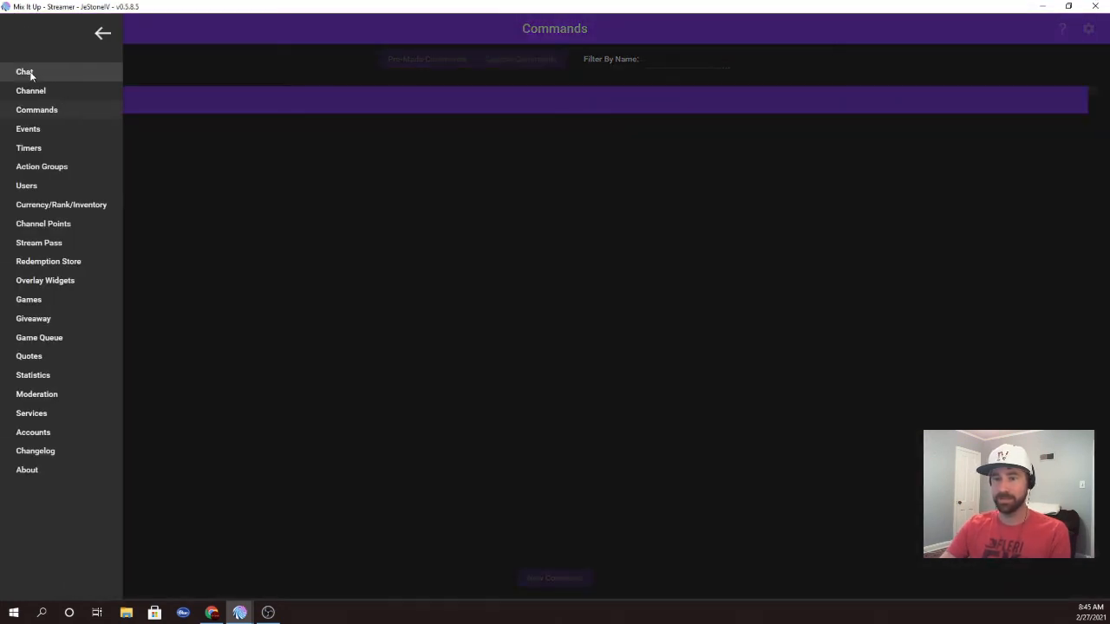
{"action": "left_click", "coordinate": [26, 73]}
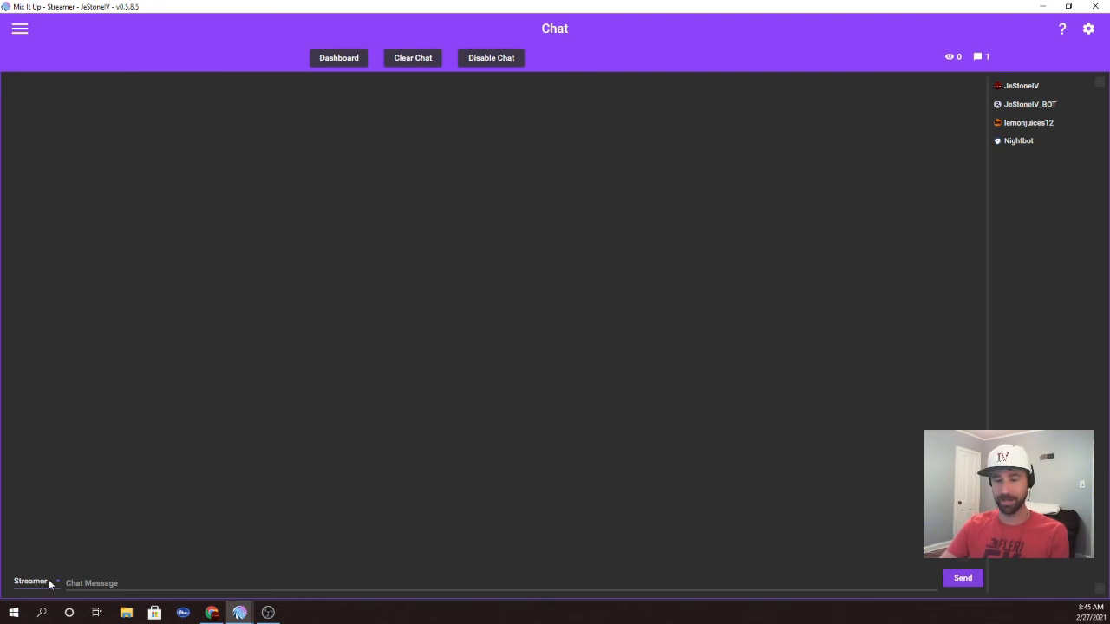
Send the test messages "hello" and "how are u and stuff" in chat as Streamer
{"action": "left_click", "coordinate": [185, 587]}
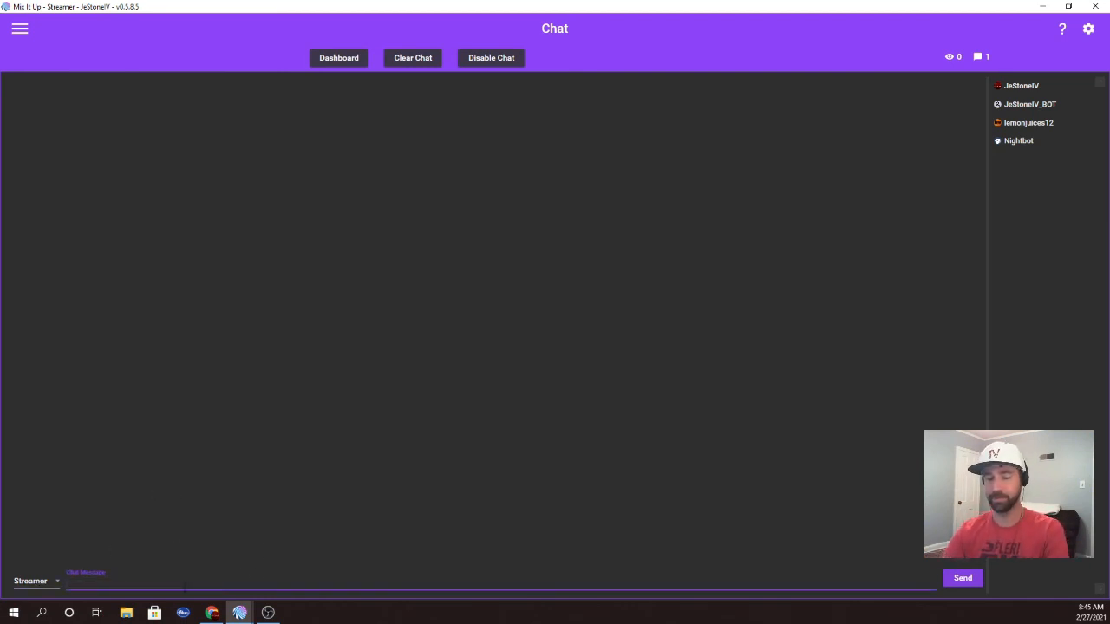
{"action": "type", "text": "hello"}
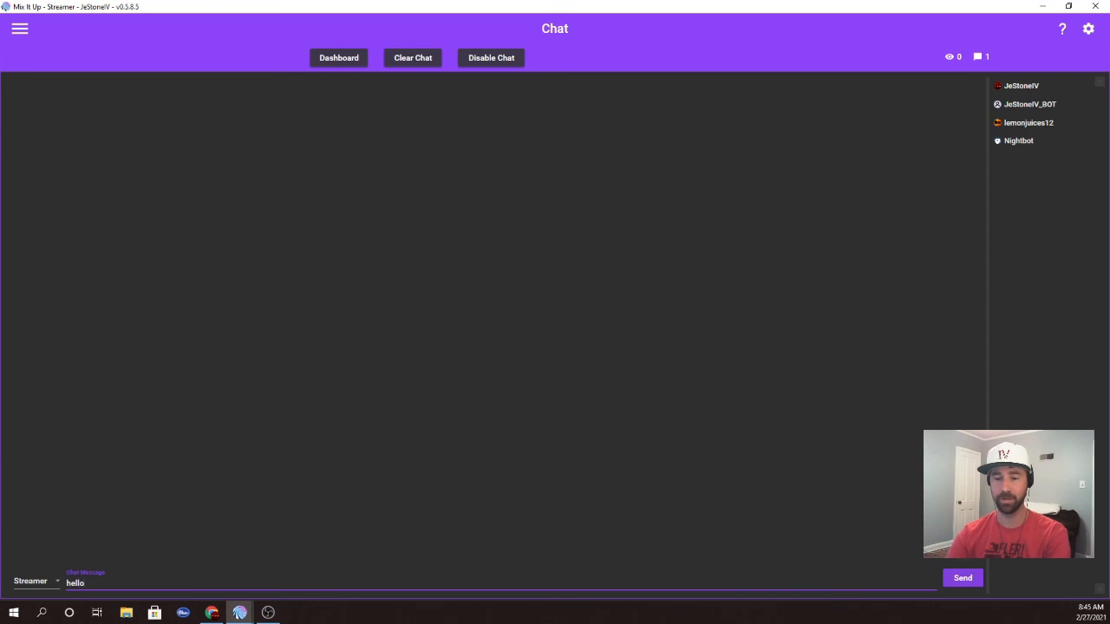
{"action": "key", "text": "Return"}
{"action": "type", "text": "h"}
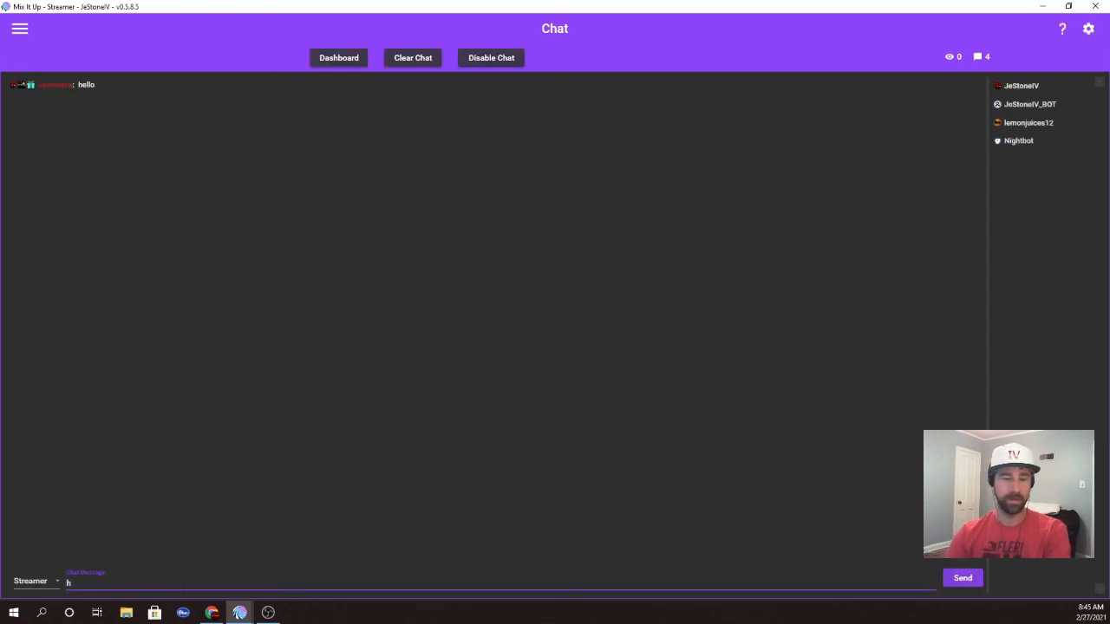
{"action": "type", "text": "ow are u and stuff"}
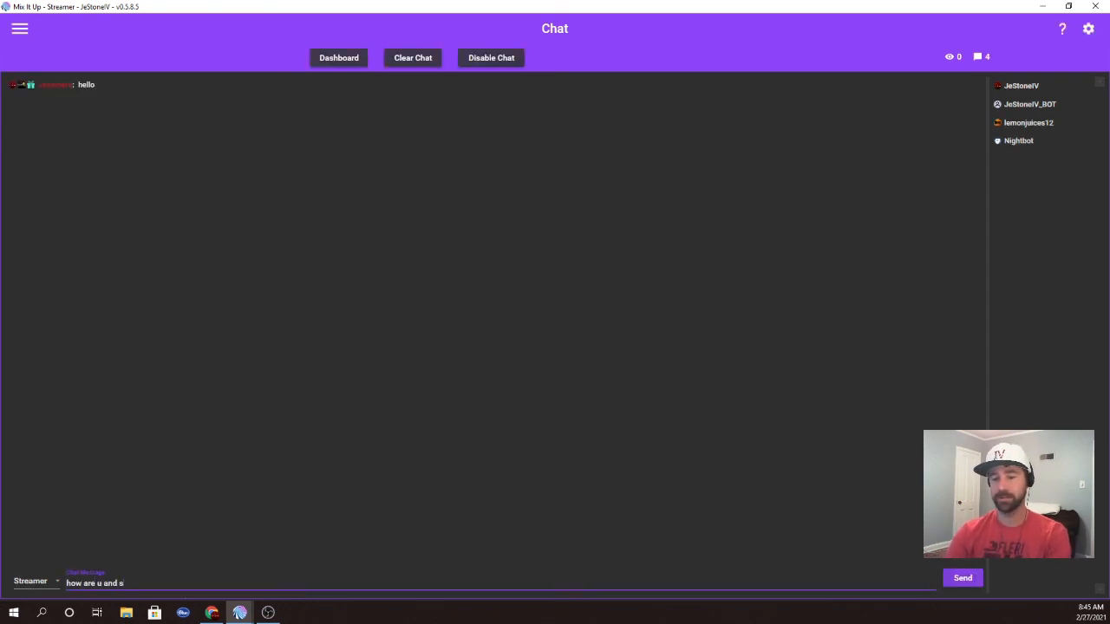
{"action": "key", "text": "Return"}
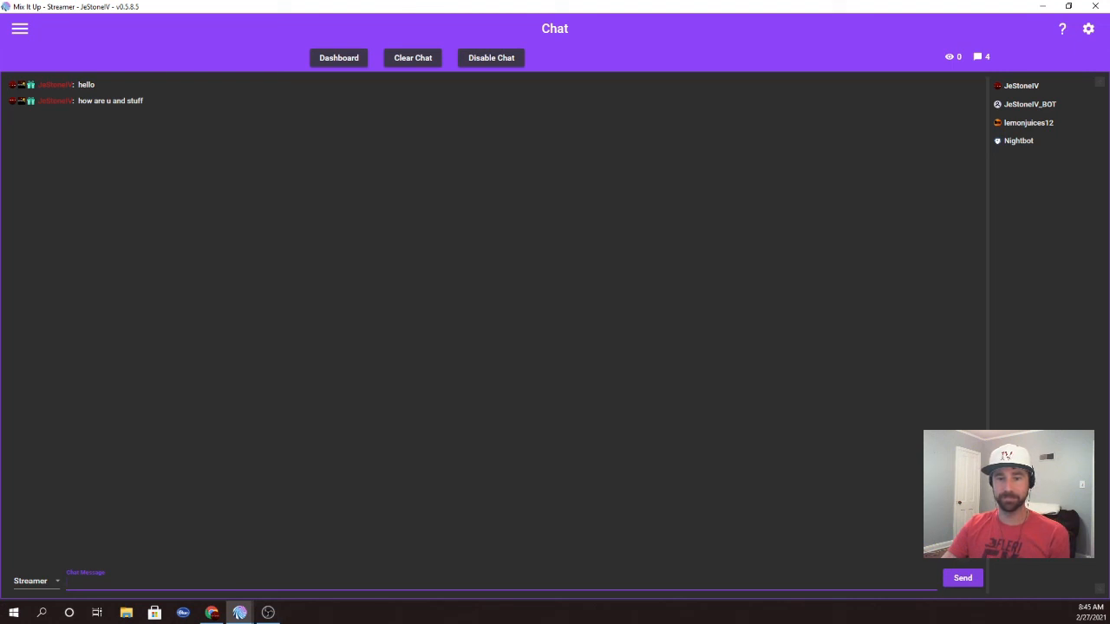
Bring the Stream Chat pop-out window onto the main screen and place it clear of the centered command editor
{"action": "left_click_drag", "start_coordinate": [0, 178], "coordinate": [444, 179]}
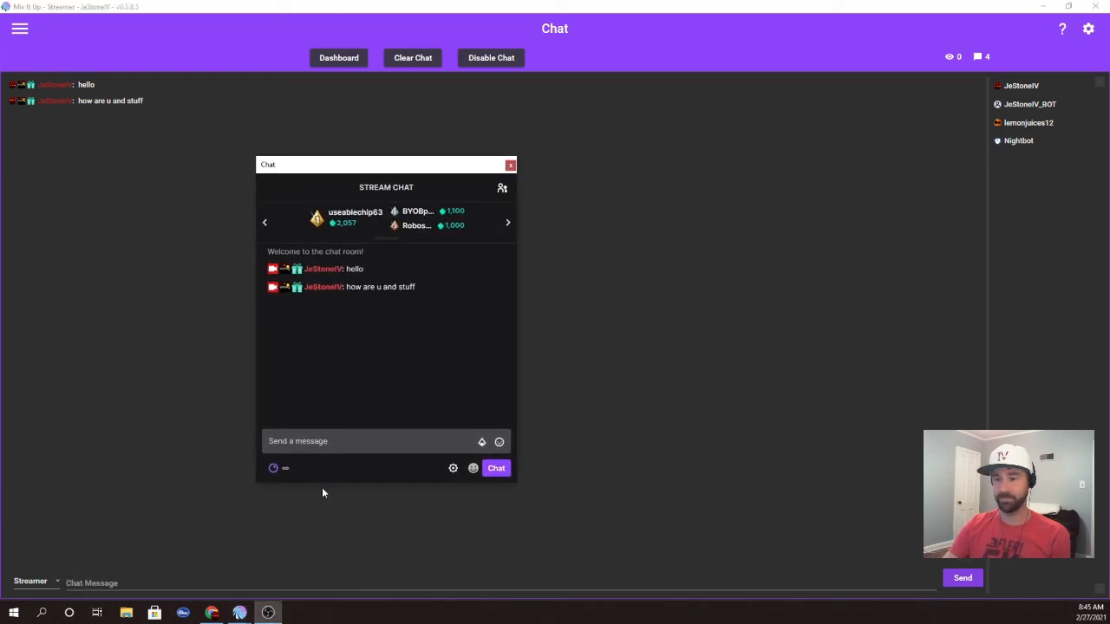
{"action": "left_click", "coordinate": [338, 440]}
{"action": "left_click_drag", "start_coordinate": [374, 172], "coordinate": [166, 126]}
{"action": "left_click", "coordinate": [153, 397]}
Return to the command editor, end the chat message with " !" after @$targetusername, and test-run the Chat Message action
{"action": "mouse_move", "coordinate": [240, 613]}
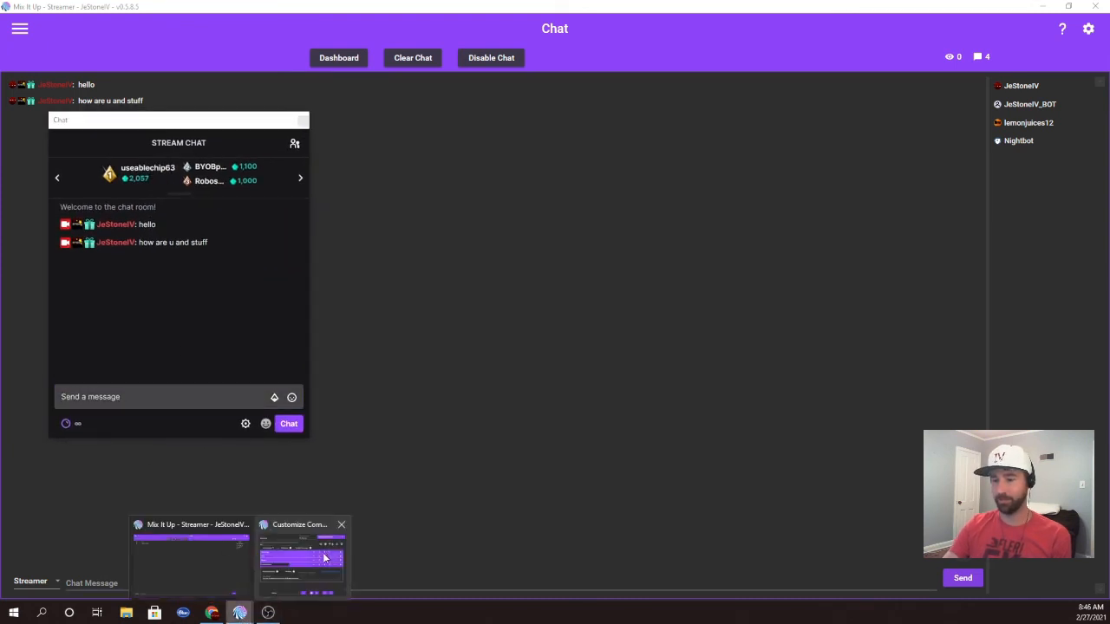
{"action": "left_click", "coordinate": [324, 559]}
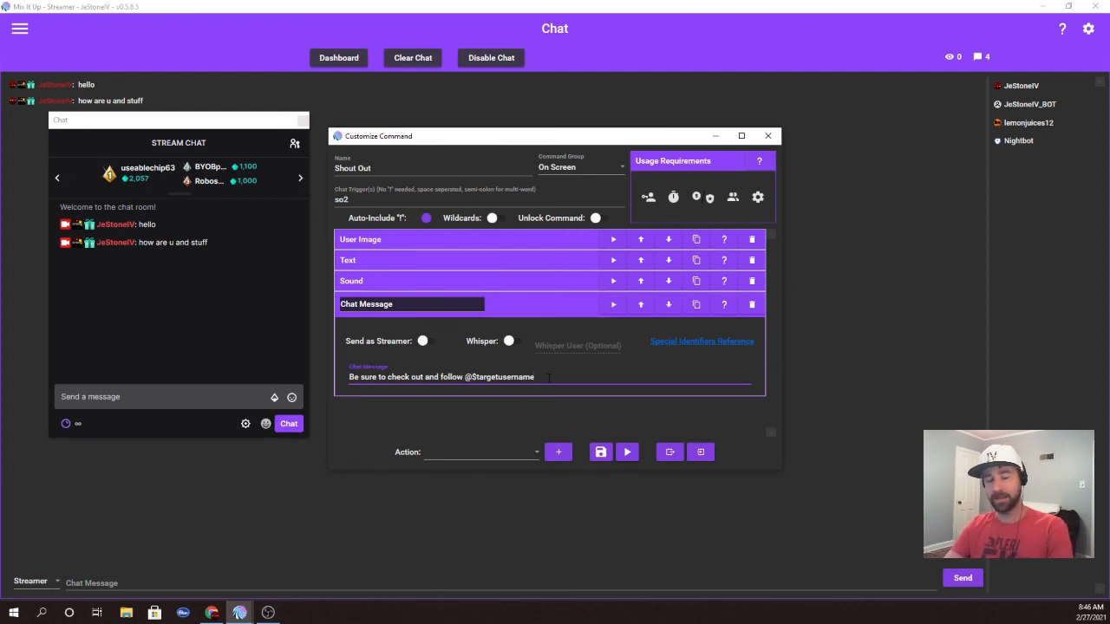
{"action": "type", "text": "!"}
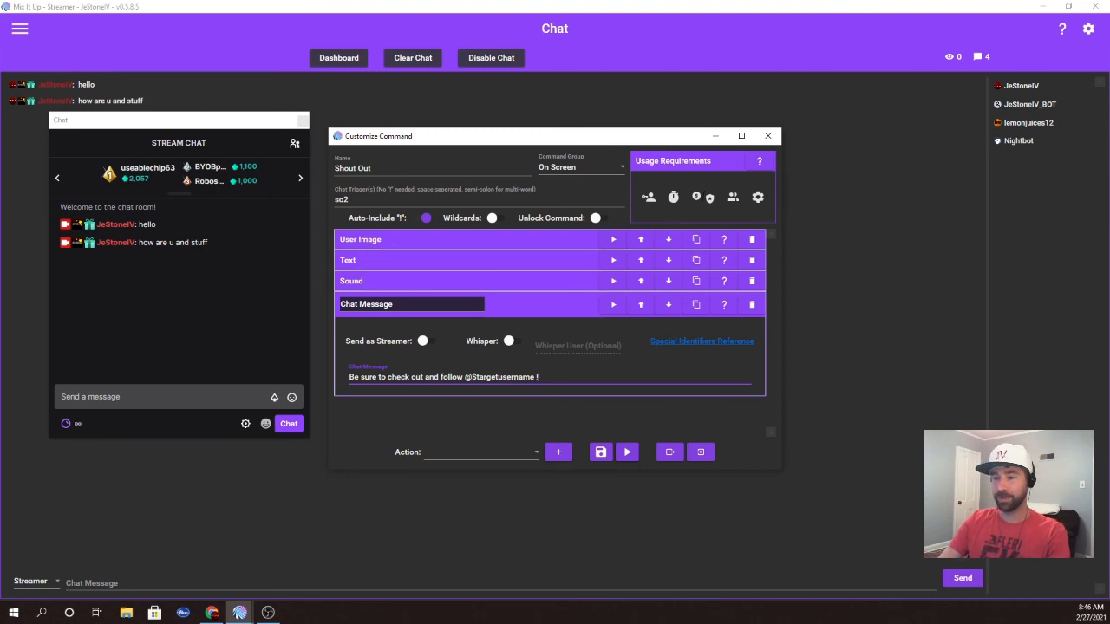
{"action": "left_click", "coordinate": [613, 306]}
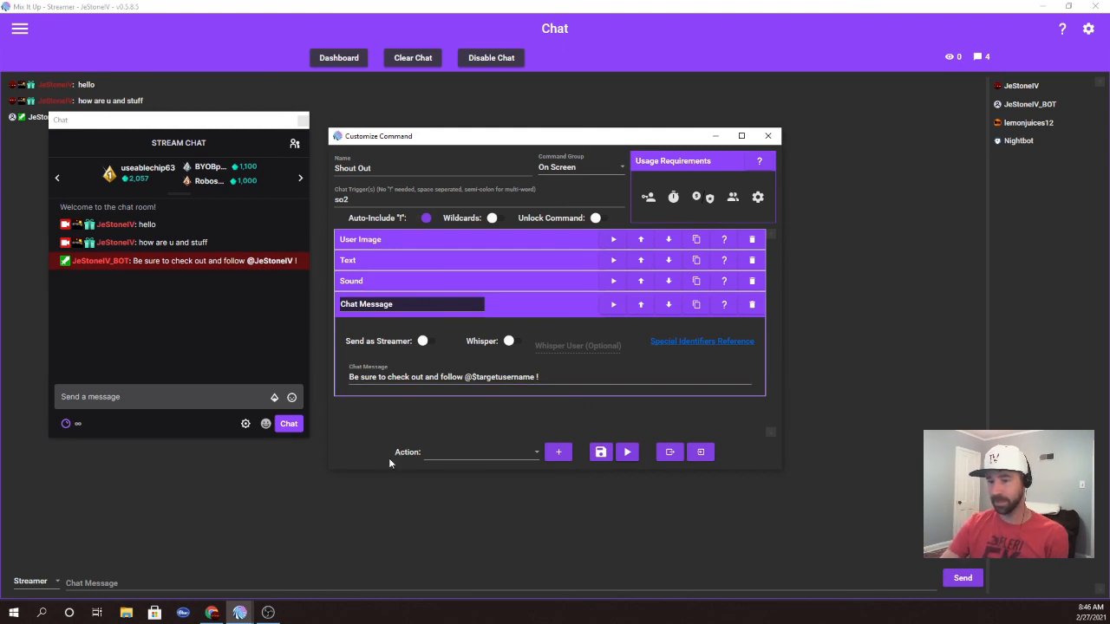
With the Chat Message action collapsed, test-run the whole Shout Out command and save it
{"action": "left_click", "coordinate": [573, 309]}
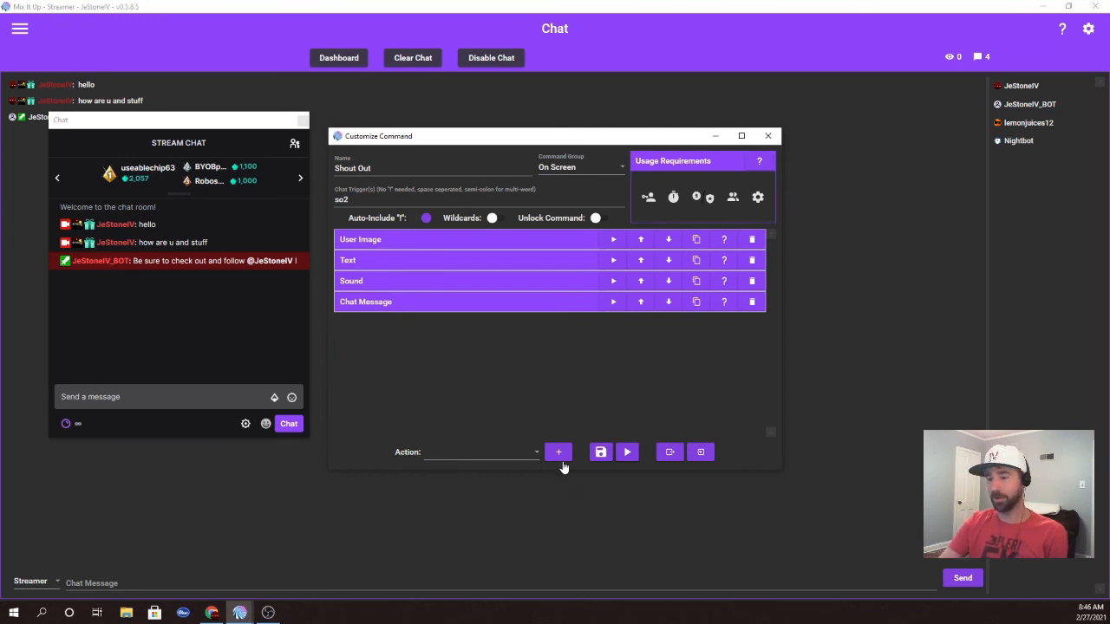
{"action": "left_click", "coordinate": [628, 452]}
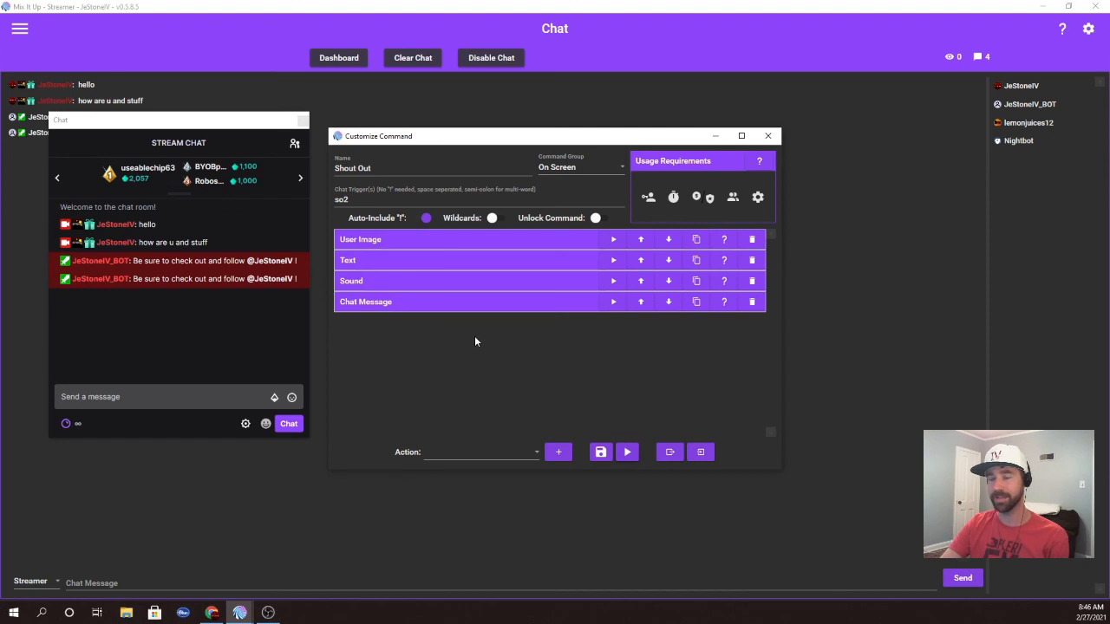
{"action": "left_click", "coordinate": [602, 460]}
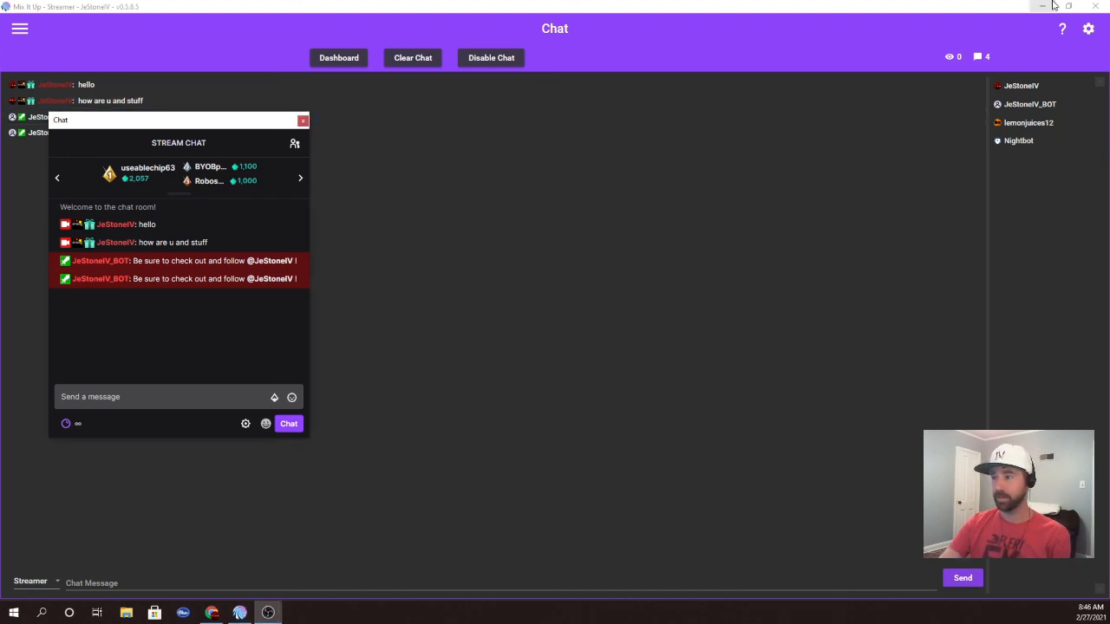
Minimize the Mix It Up window to clear the desktop and move the Stream Chat window higher
{"action": "left_click", "coordinate": [1043, 6]}
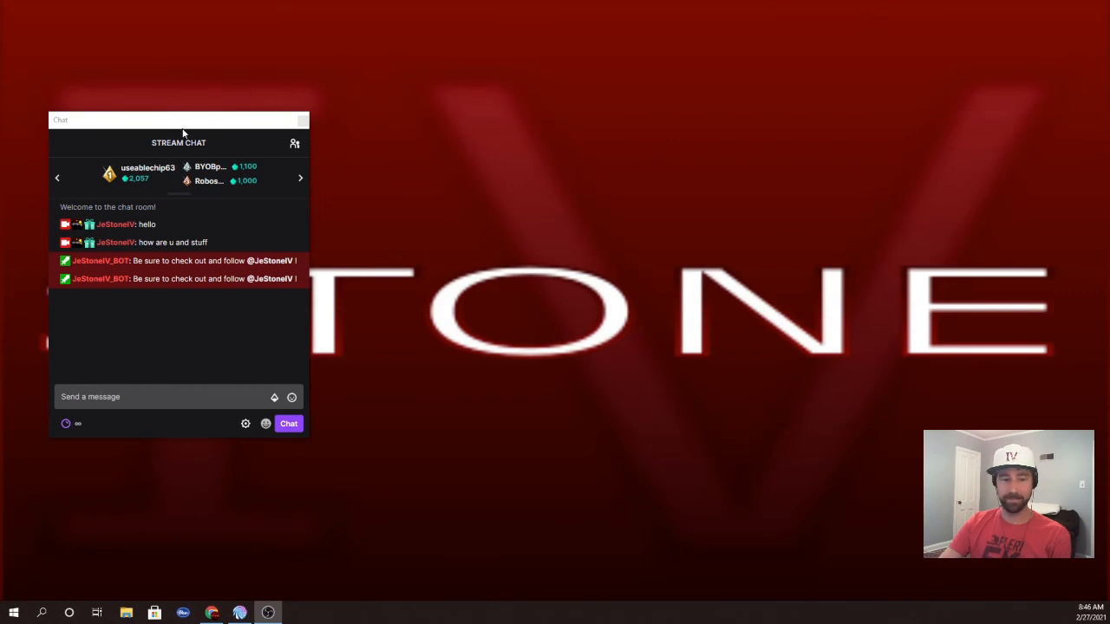
{"action": "left_click_drag", "start_coordinate": [182, 131], "coordinate": [176, 76]}
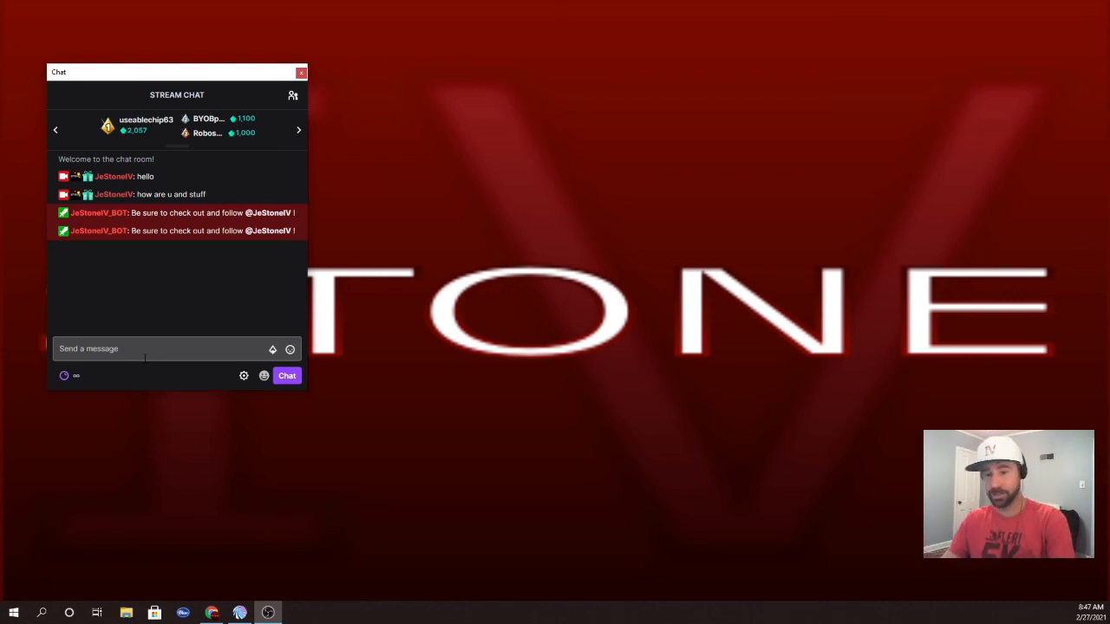
{"action": "left_click", "coordinate": [145, 352]}
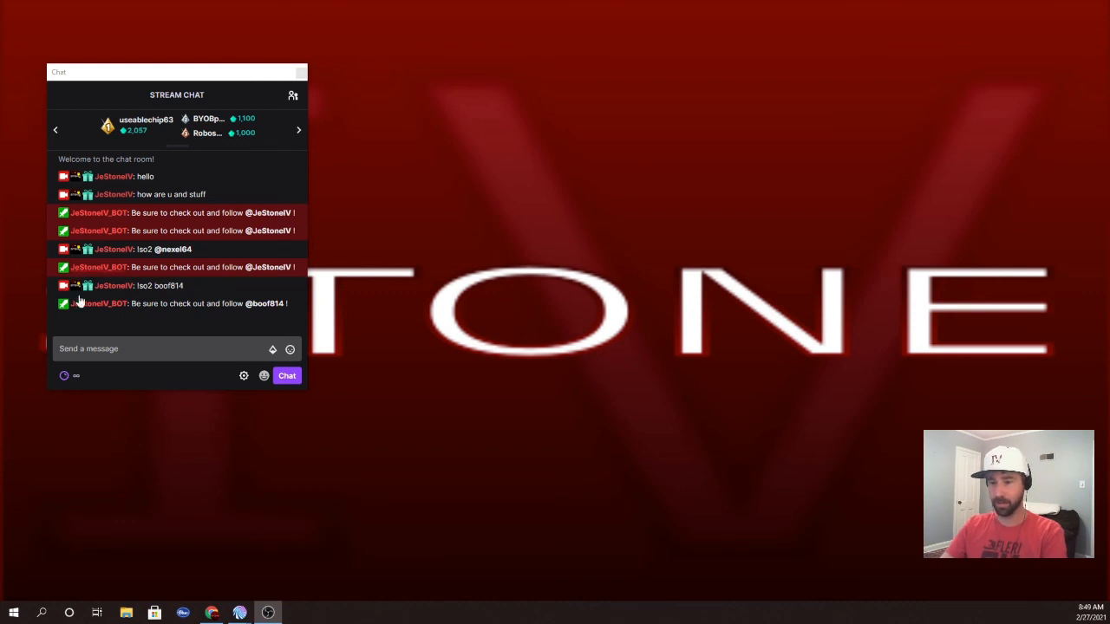
Trigger the shout-out from Stream Chat by sending !so2 followed by a viewer's username
{"action": "left_click", "coordinate": [174, 349]}
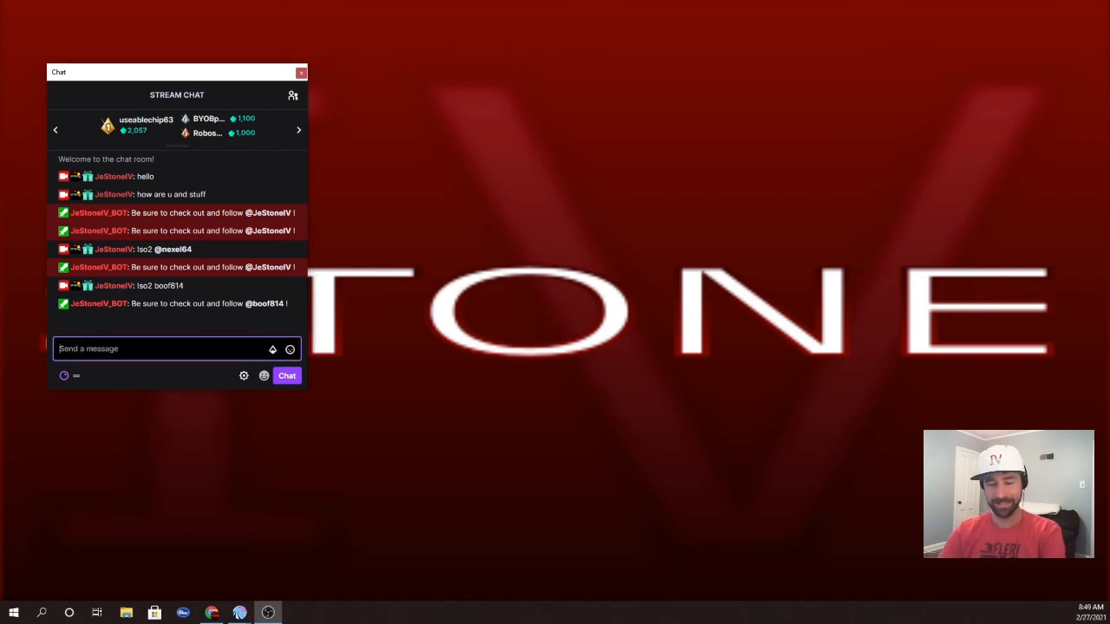
{"action": "type", "text": "l"}
{"action": "type", "text": "so2"}
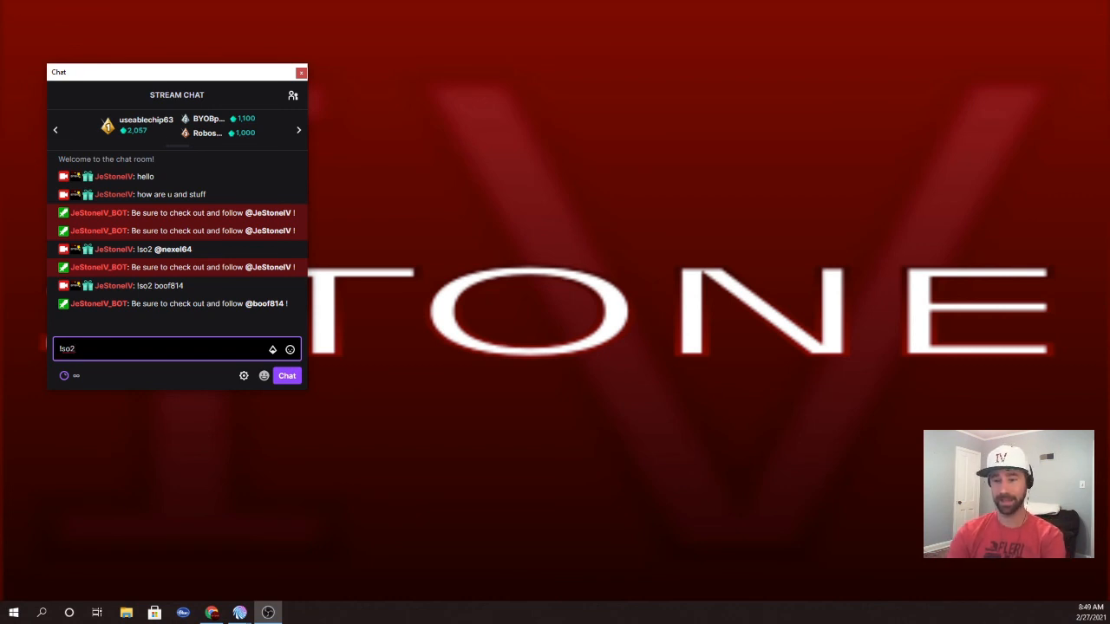
{"action": "type", "text": " boo"}
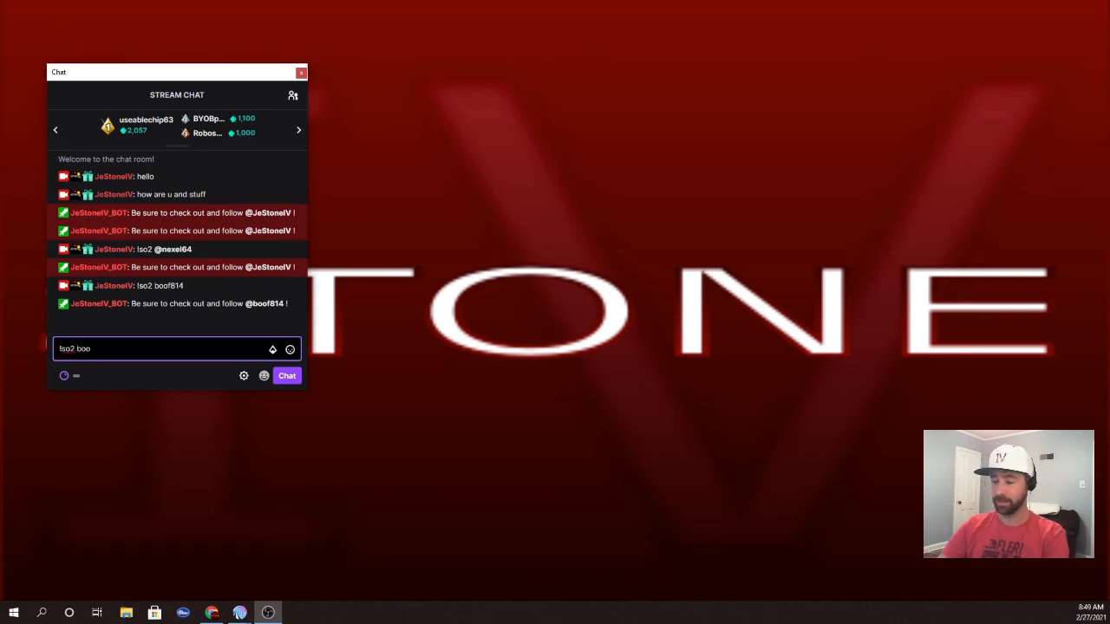
{"action": "type", "text": "f814"}
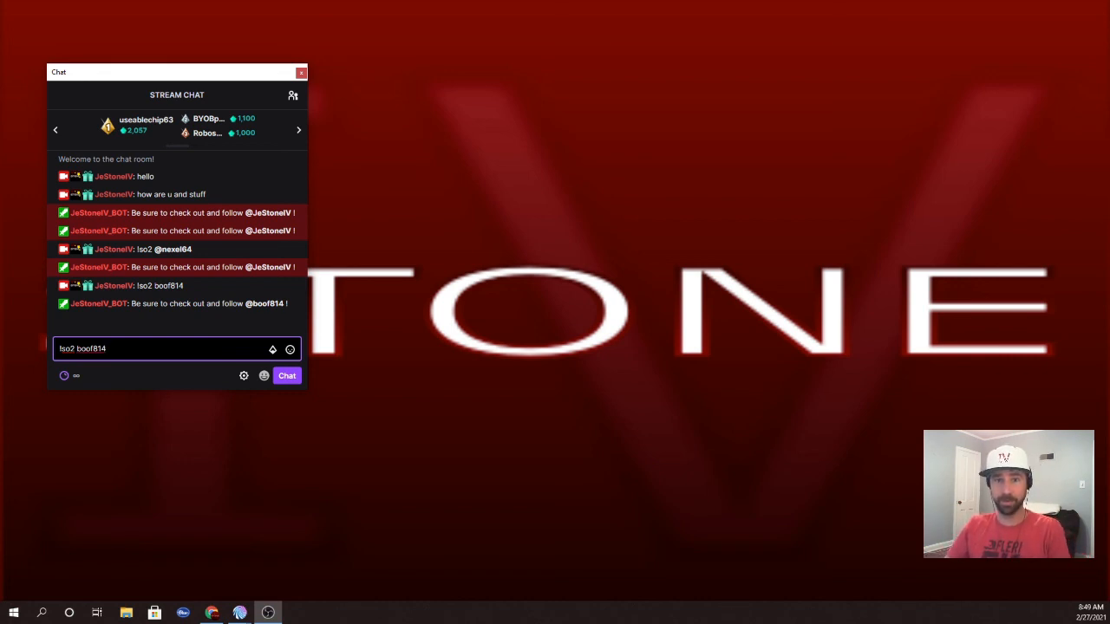
{"action": "key", "text": "Return"}
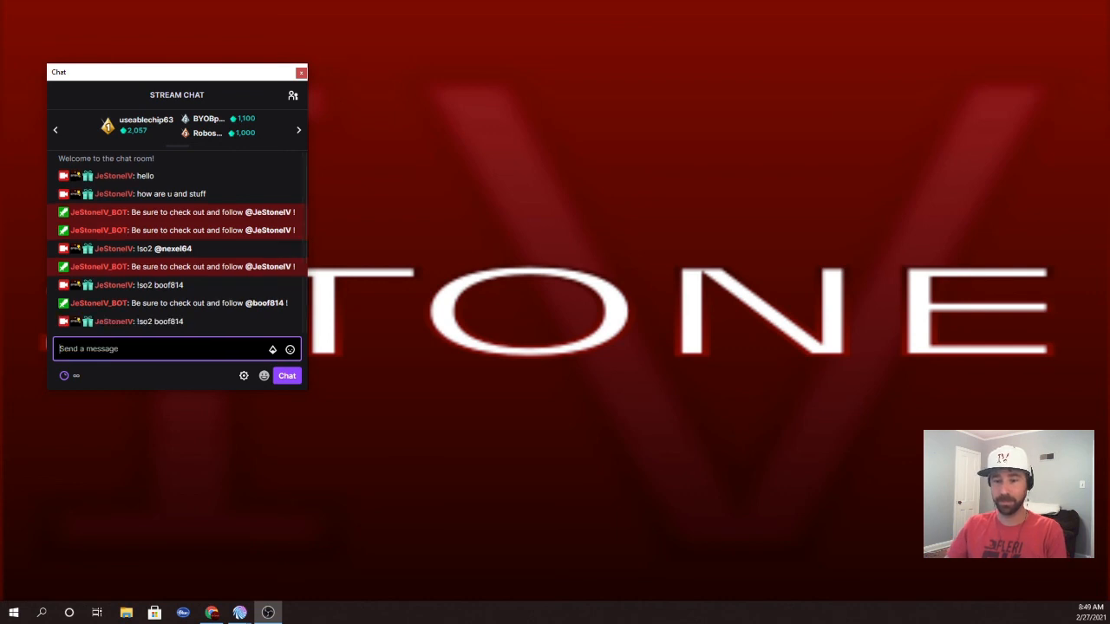